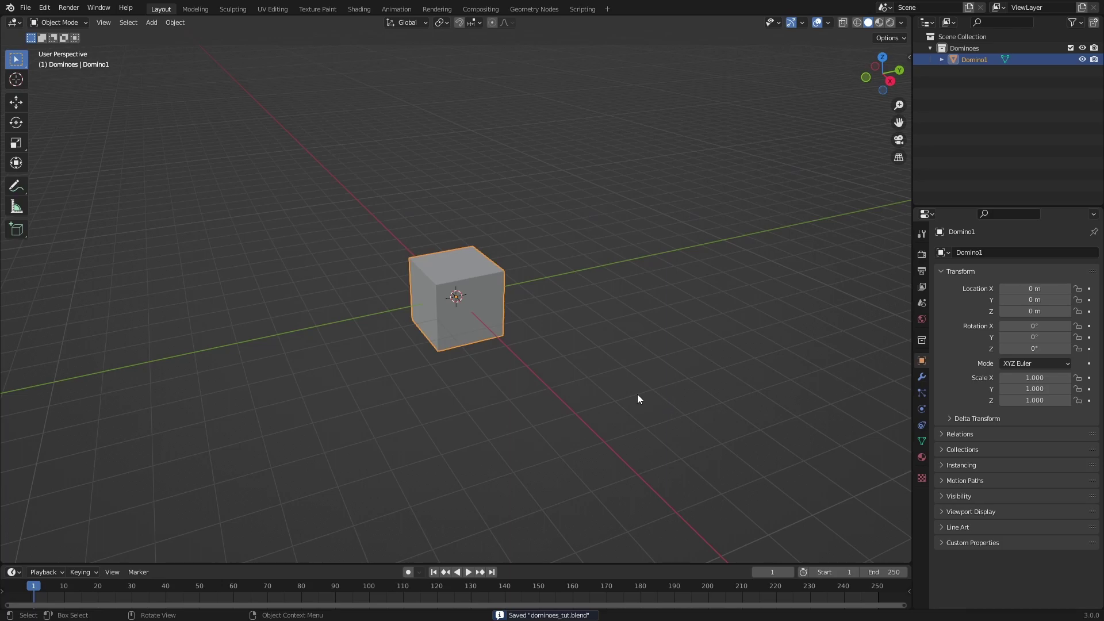
- Raise the cube's mesh 1 m along Z in Edit Mode
middle_click_drag(490, 352, 516, 345)
key("Tab")
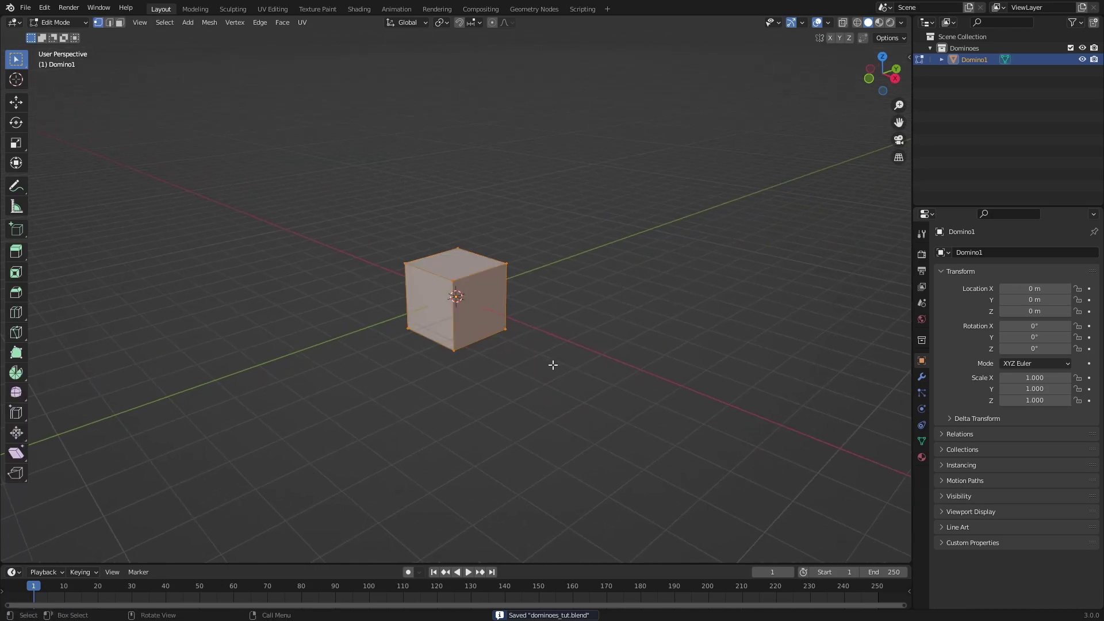
key("g")
key("z")
key("1")
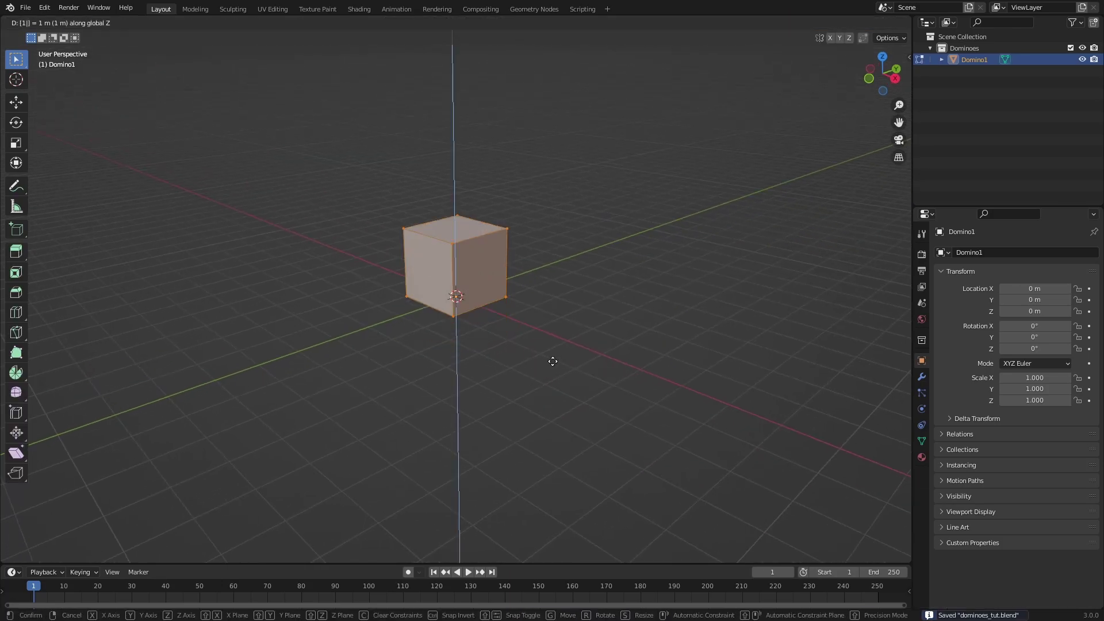
key("Return")
key("KP_1")
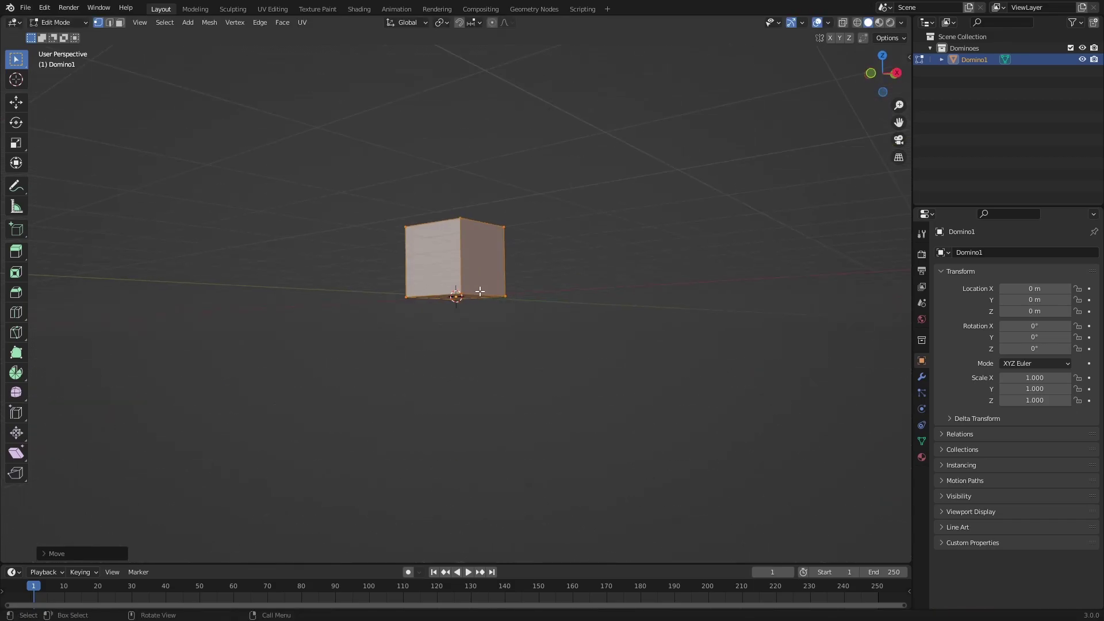
- Scale the mesh to 0.1571 along X and resize it along Y into a thin, tall slab
middle_click_drag(481, 296, 558, 305)
key("s")
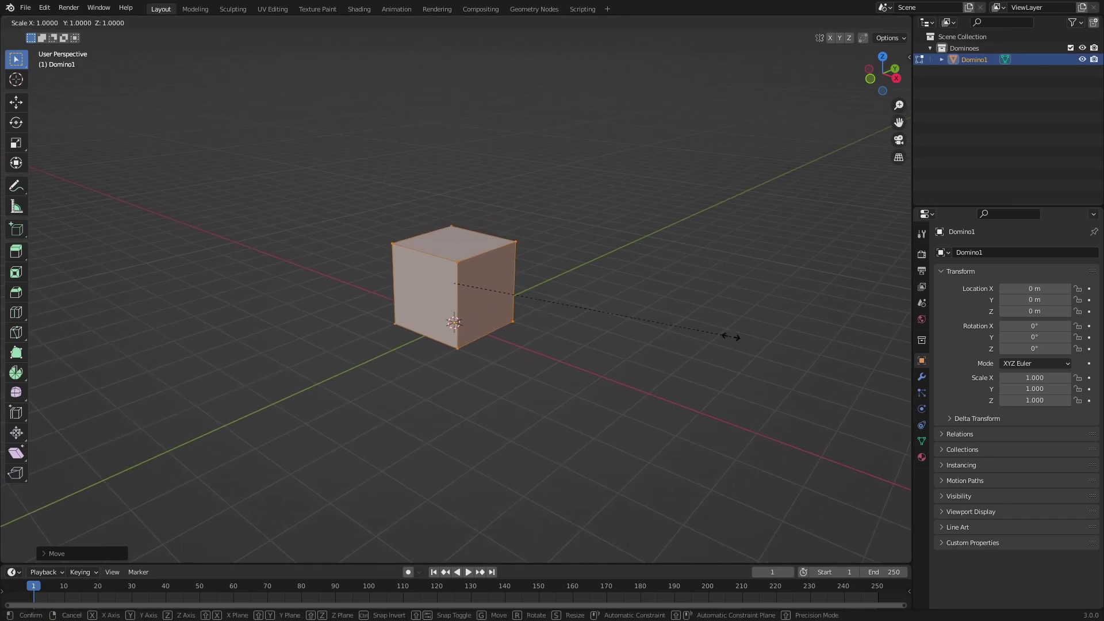
key("x")
left_click(498, 290)
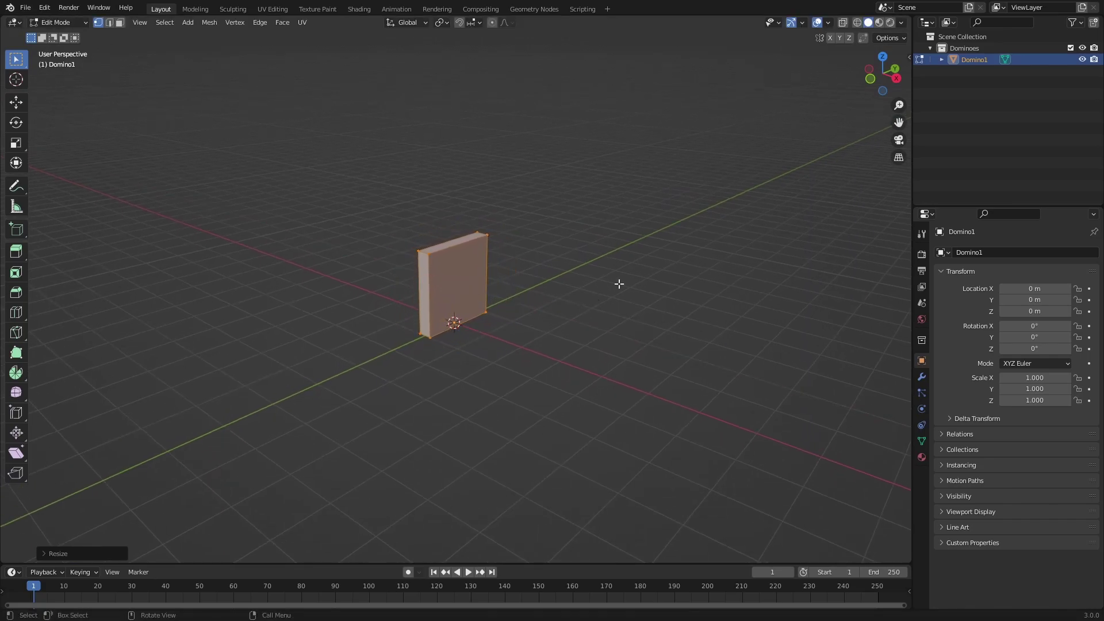
middle_click_drag(619, 283, 673, 291)
key("s")
key("y")
left_click(604, 278)
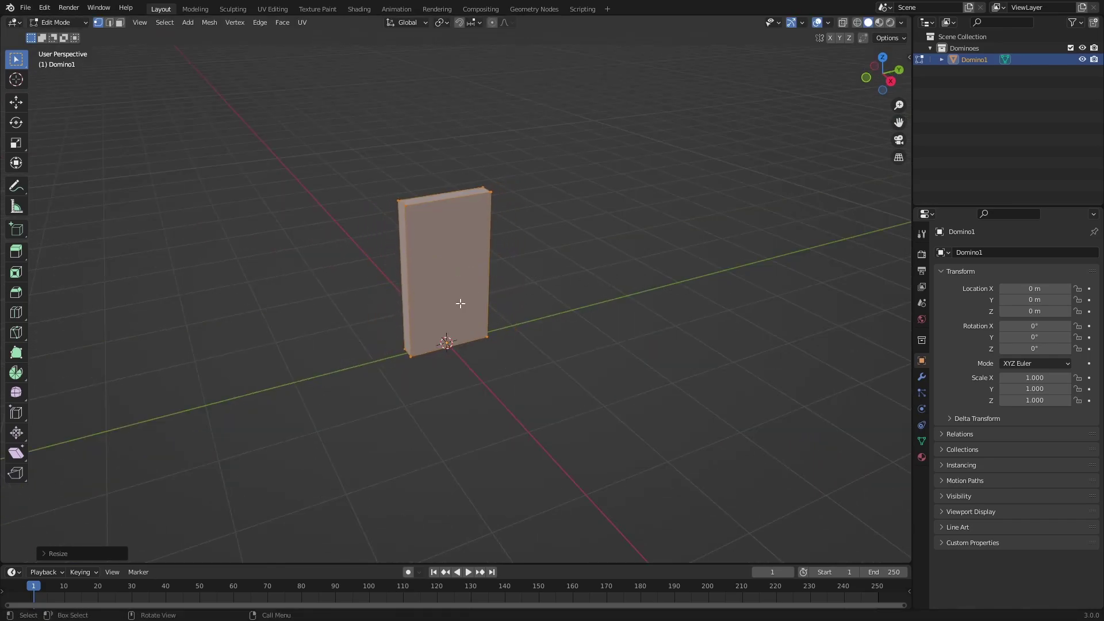
middle_click_drag(460, 303, 581, 280)
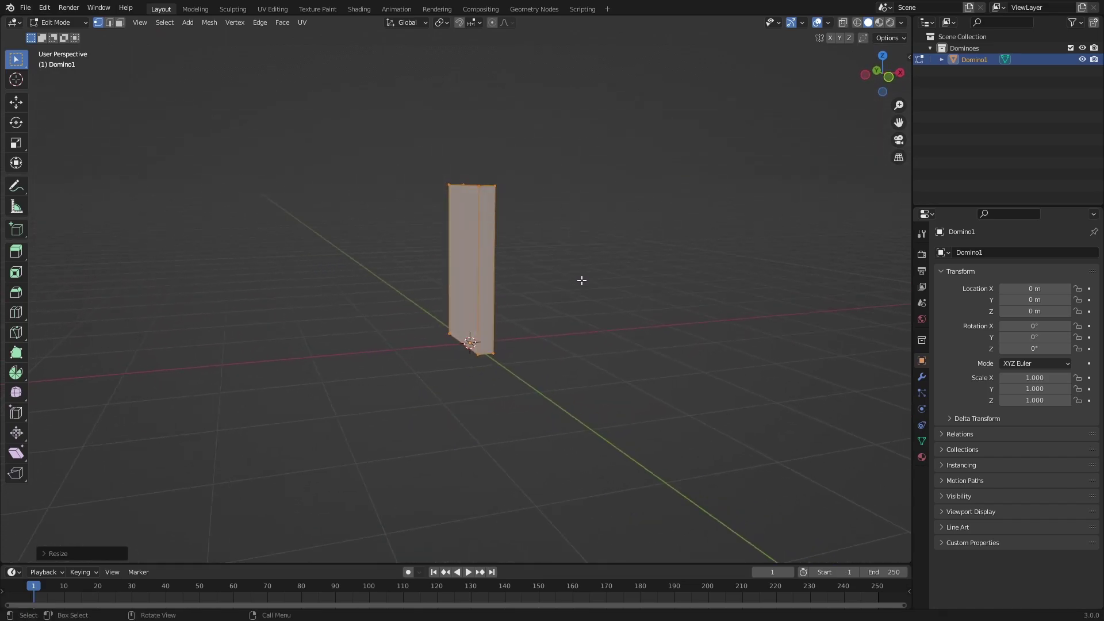
- In front view, shift the slab's mesh 0.1 m along X so the origin sits on a bottom edge
key("KP_1")
scroll(561, 271, "up", 4)
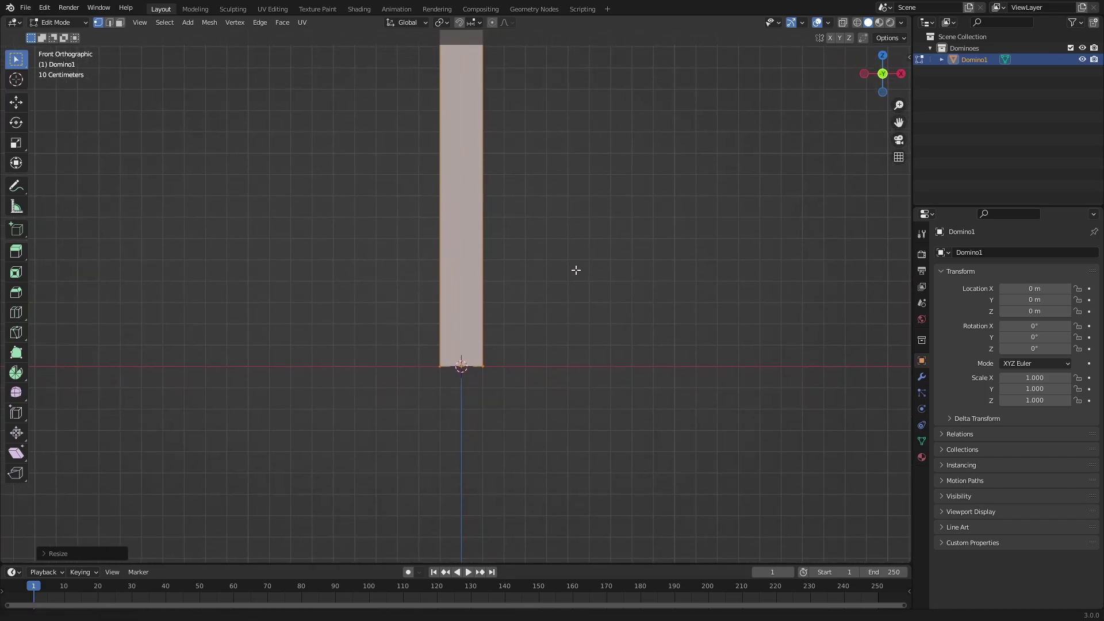
key("g")
key("x")
left_click(548, 270)
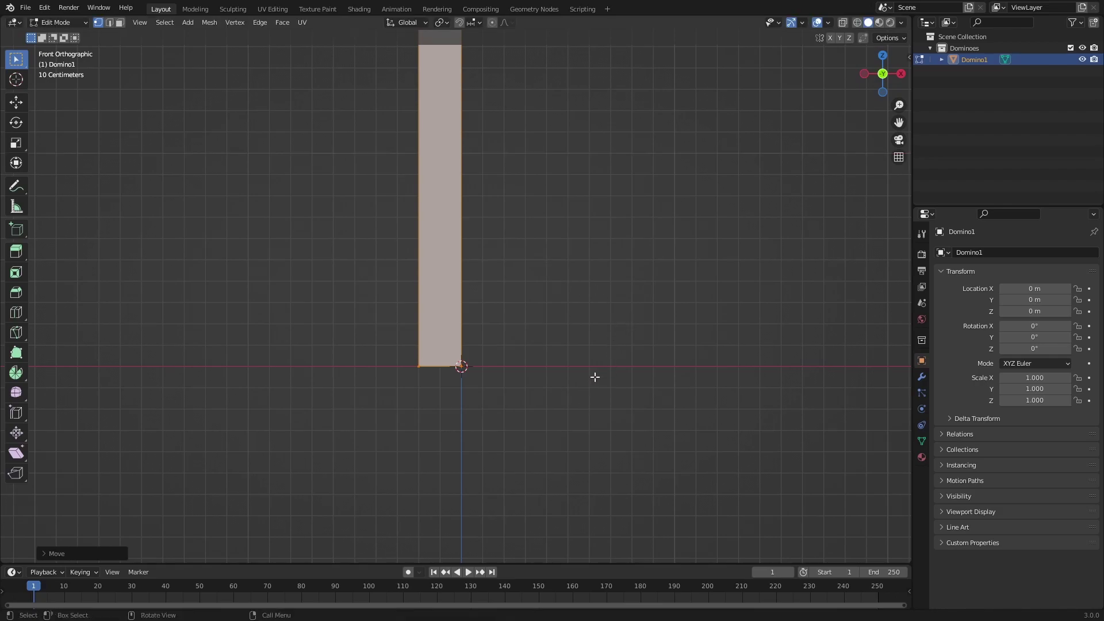
middle_click_drag(594, 377, 481, 381)
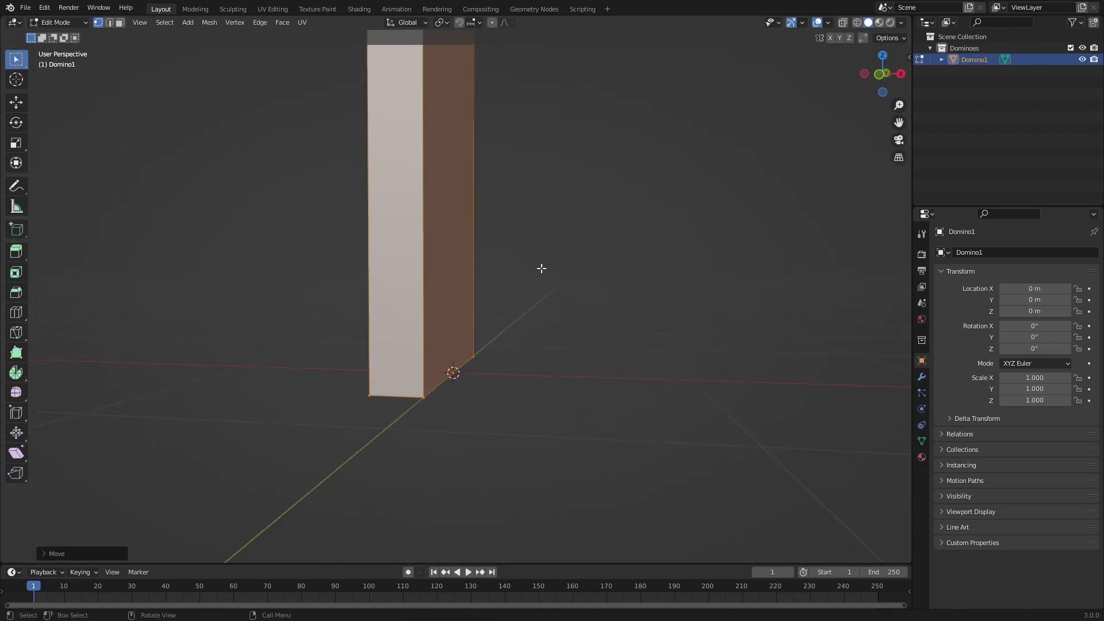
- Back in Object Mode, start tilting the slab about the Y axis
key("Tab")
key("r")
key("Escape")
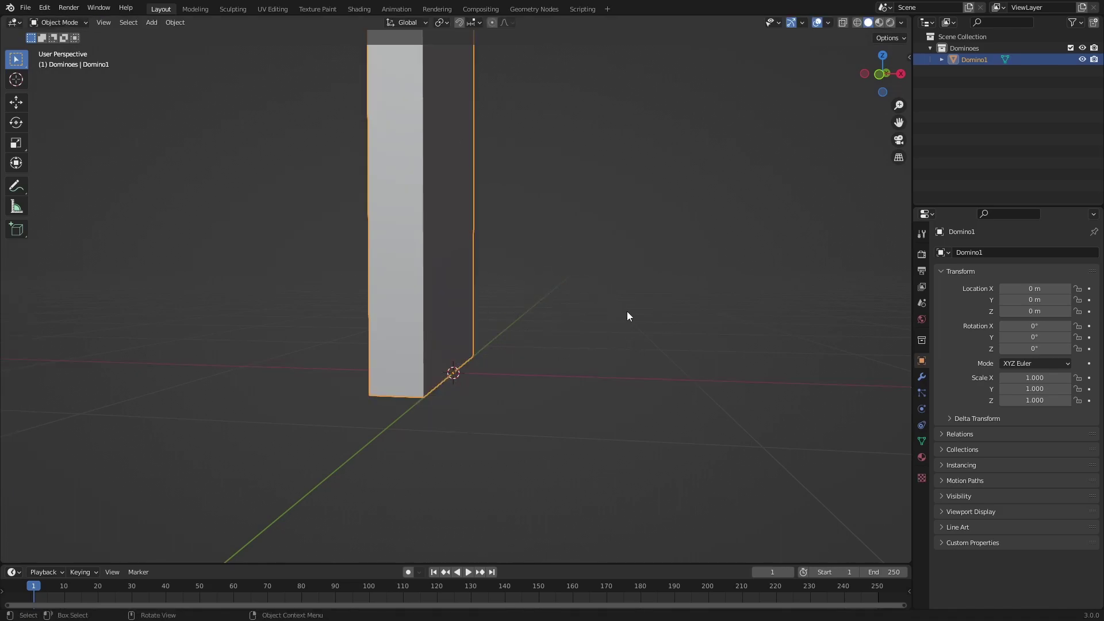
key("r")
key("y")
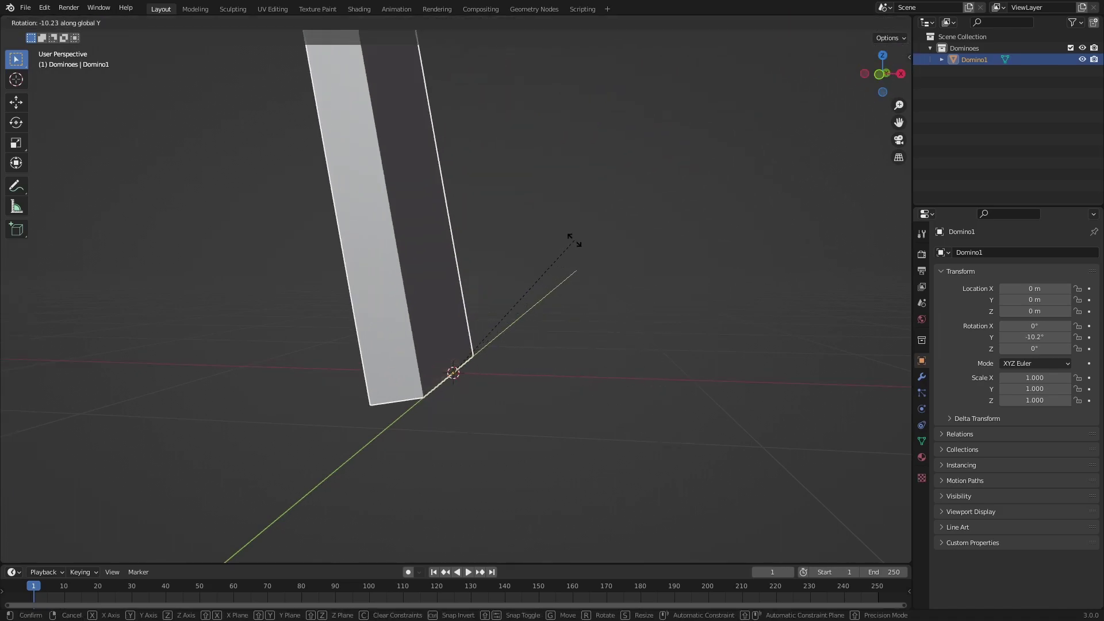
- Cancel the tilt, leaving the slab upright, and save dominoes_tut.blend
key("Escape")
middle_click_drag(599, 354, 921, 402)
key("ctrl+s")
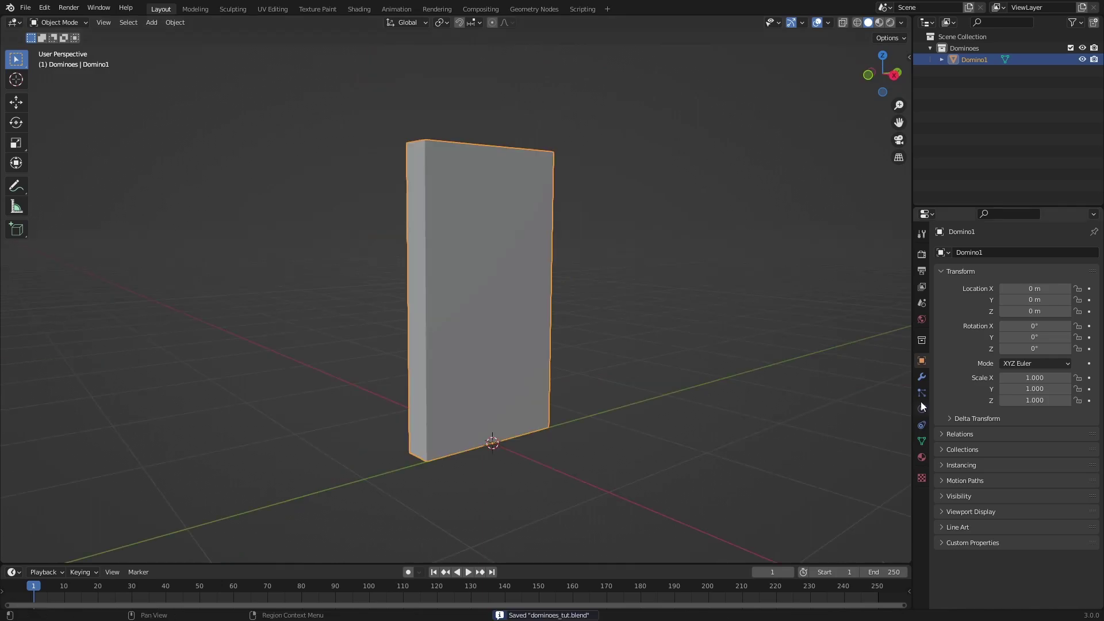
- Add a Subdivision modifier with viewport level 2 and shade the domino smooth
left_click(922, 377)
left_click(994, 253)
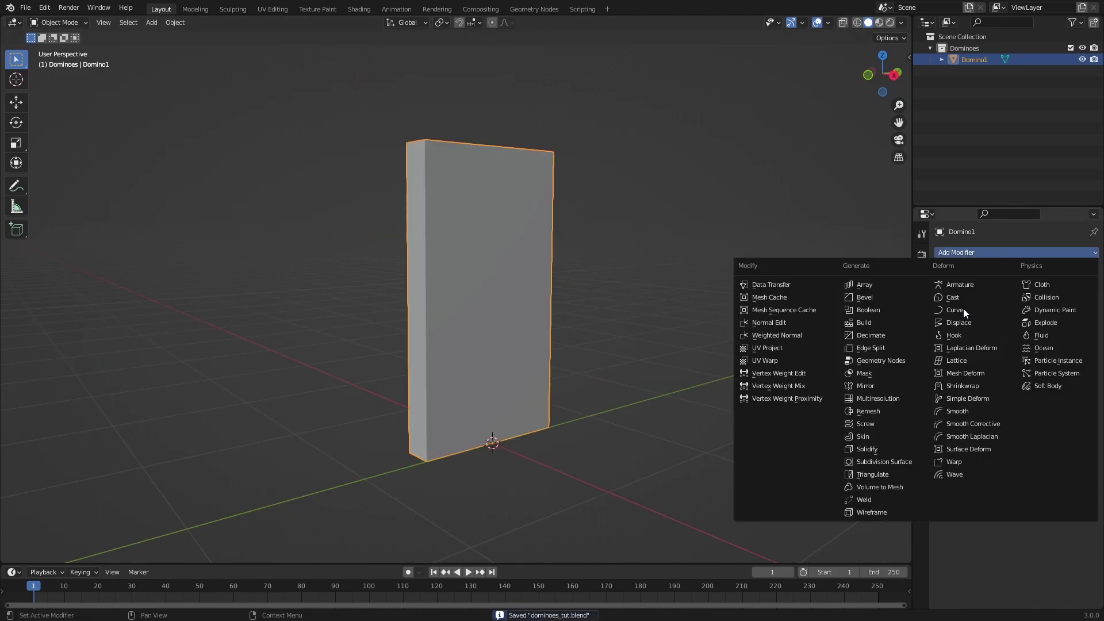
left_click(911, 460)
left_click(1079, 303)
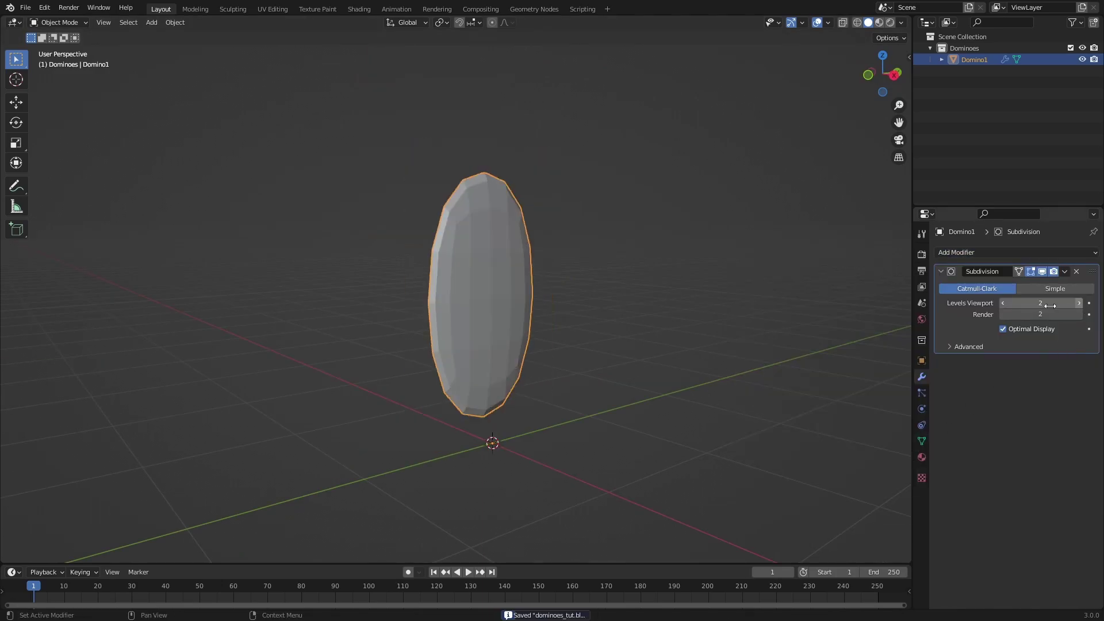
right_click(526, 222)
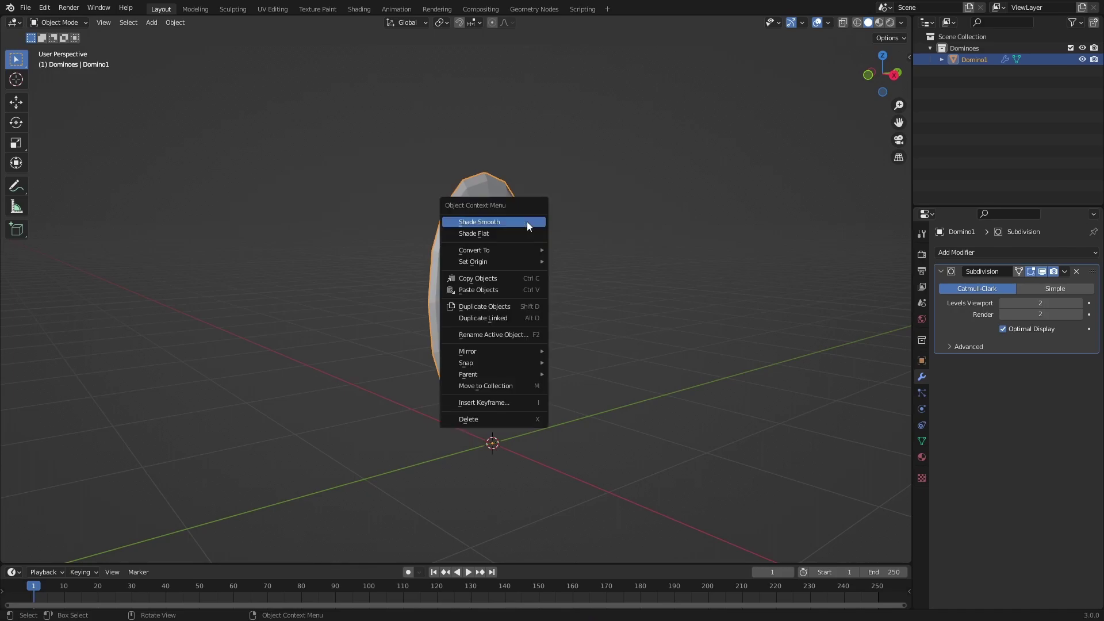
left_click(527, 222)
middle_click_drag(499, 254, 480, 241)
- In Edit Mode, add two centred vertical loop cuts to the domino
key("Tab")
key("ctrl+r")
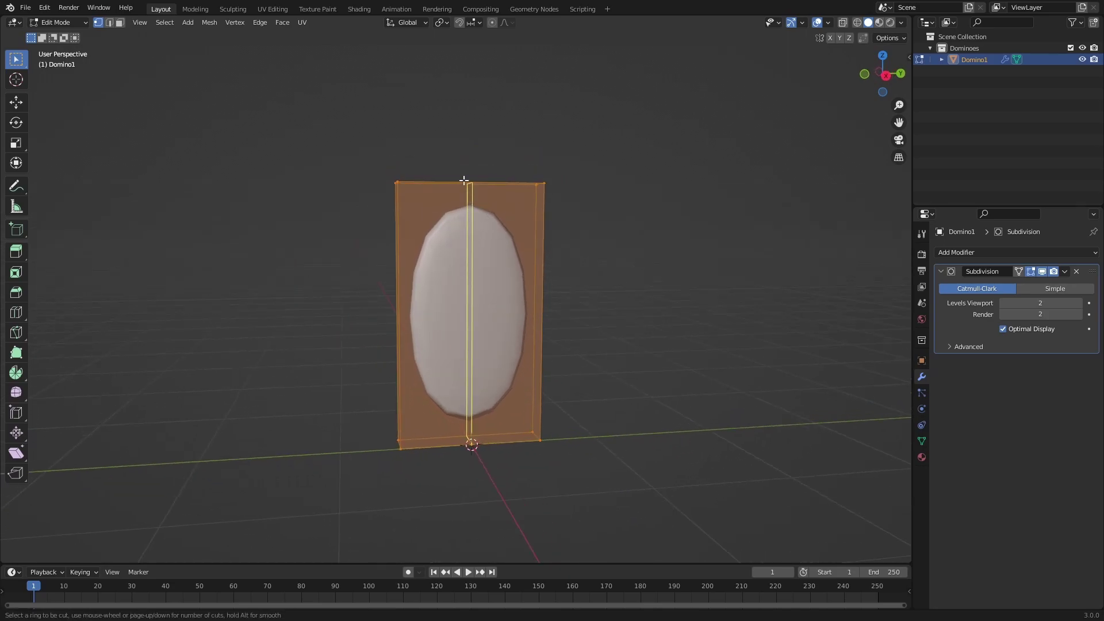
scroll(466, 181, "up", 1)
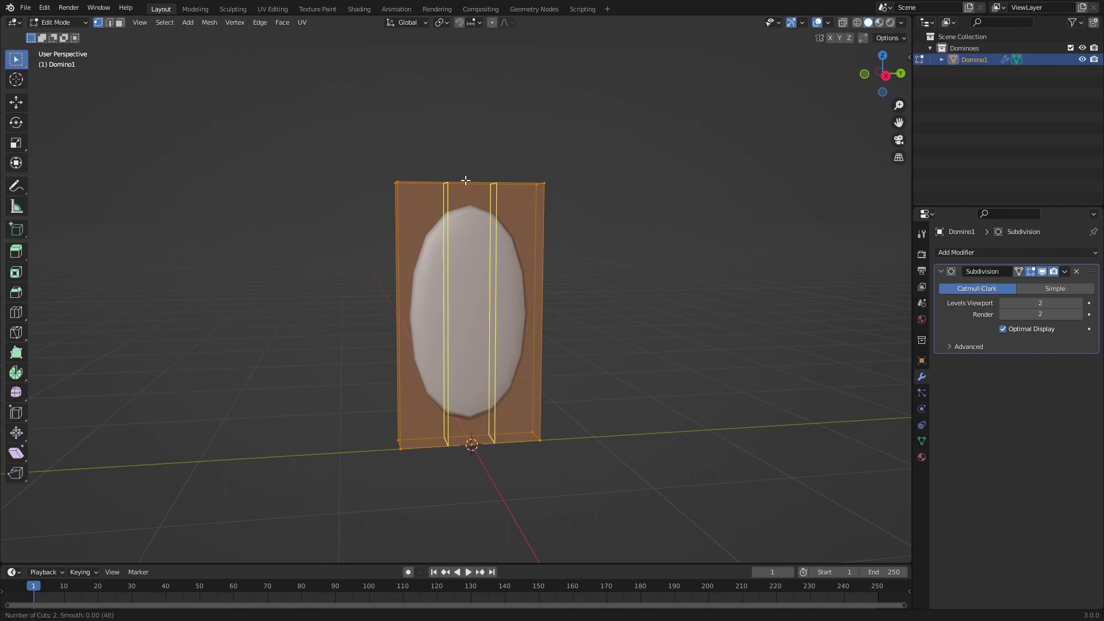
left_click(466, 181)
left_click(466, 180)
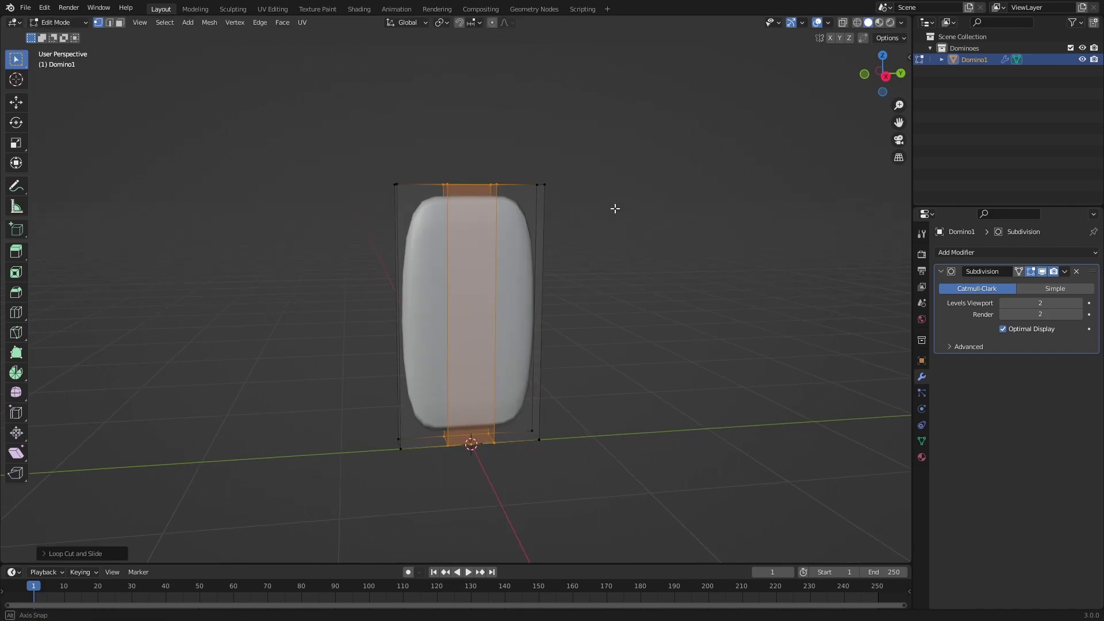
mouse_move(614, 207)
middle_mouse_down()
mouse_move(478, 229)
mouse_move(404, 209)
mouse_move(597, 207)
middle_mouse_up()
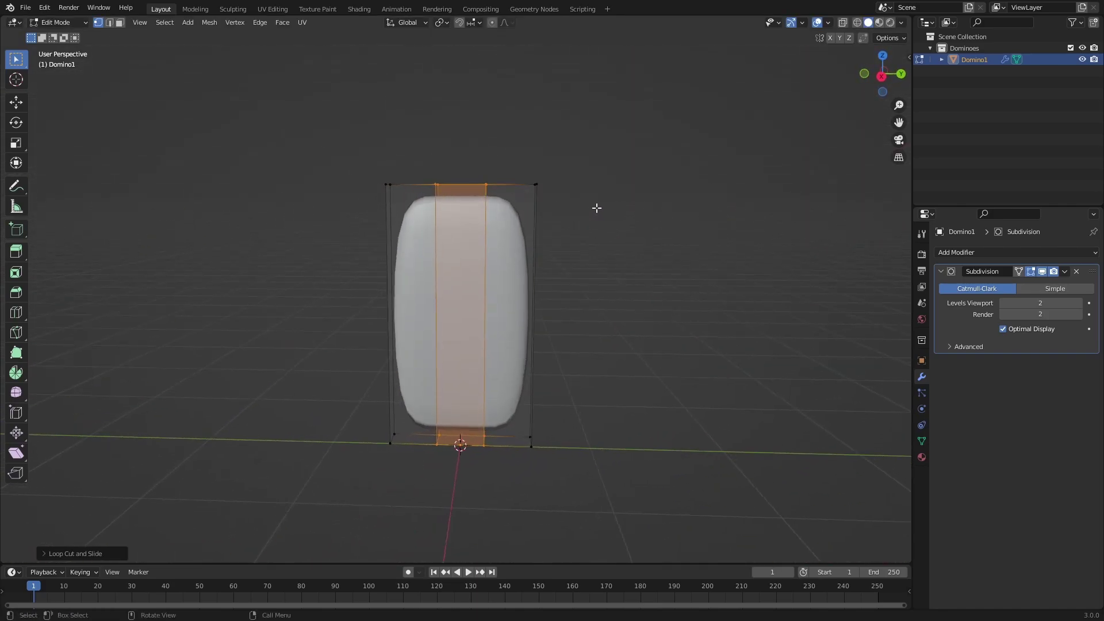
- With Median Point pivot, scale the two loops 2.7241 along Y toward the sides
left_click(450, 21)
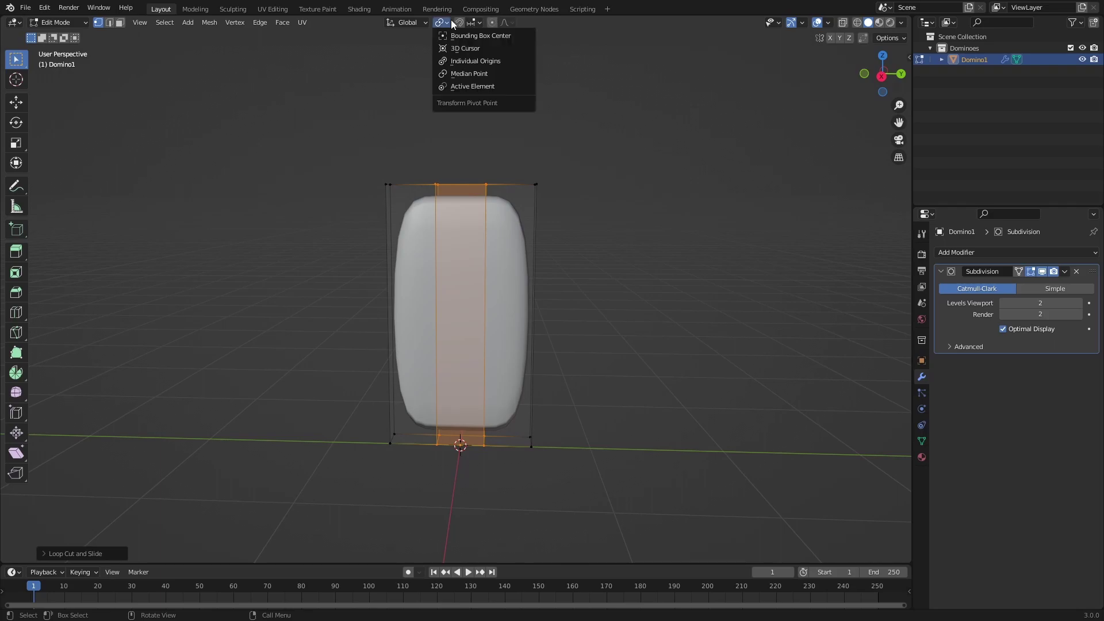
left_click(469, 75)
middle_click_drag(572, 224, 636, 301)
key("s")
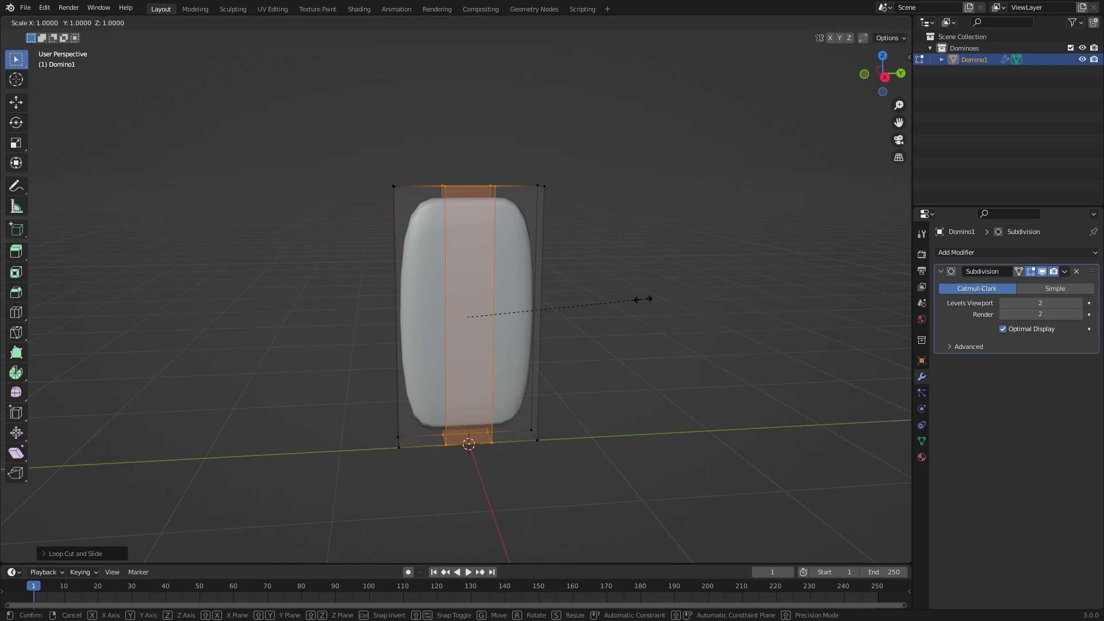
key("y")
key("y")
key("y")
key("y")
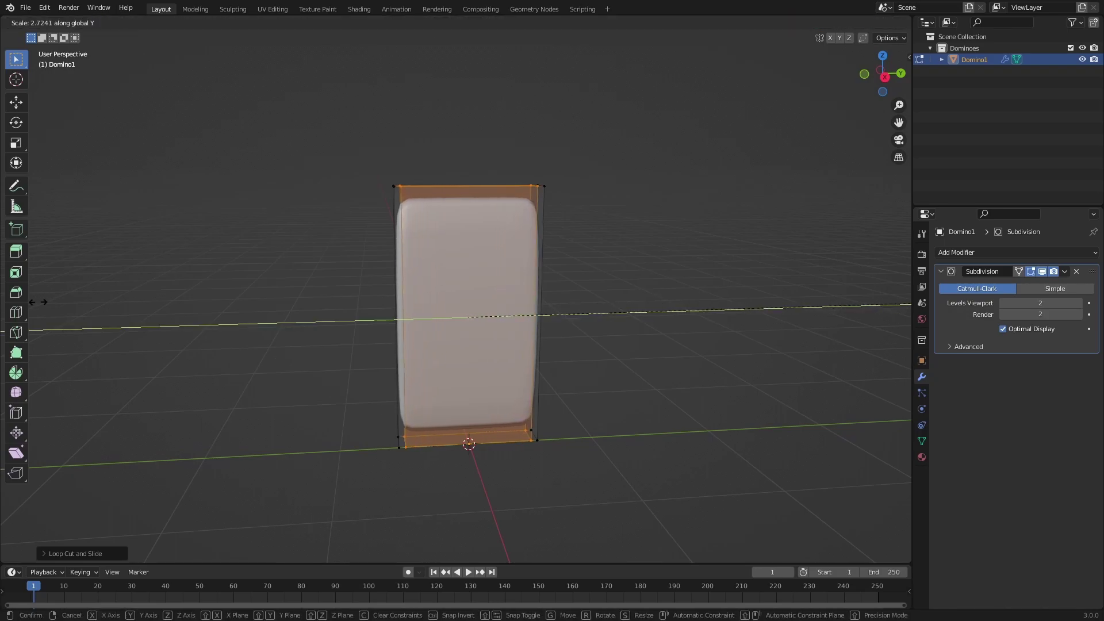
left_click(40, 302)
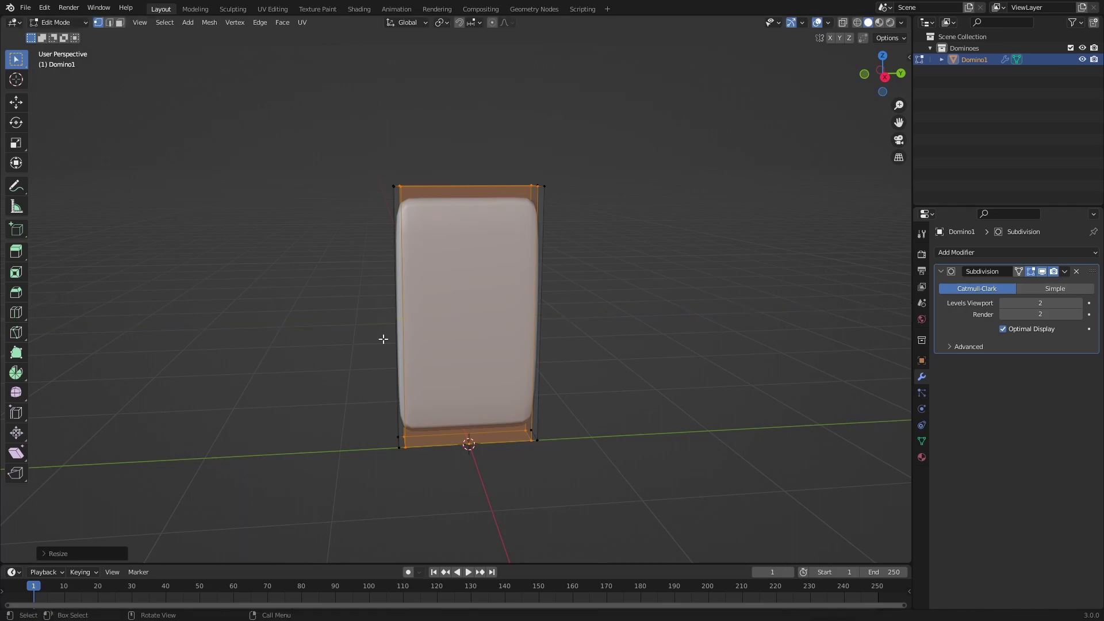
middle_click_drag(383, 339, 493, 298)
- Add two horizontal loop cuts and scale them along Z toward the top and bottom
key("ctrl+r")
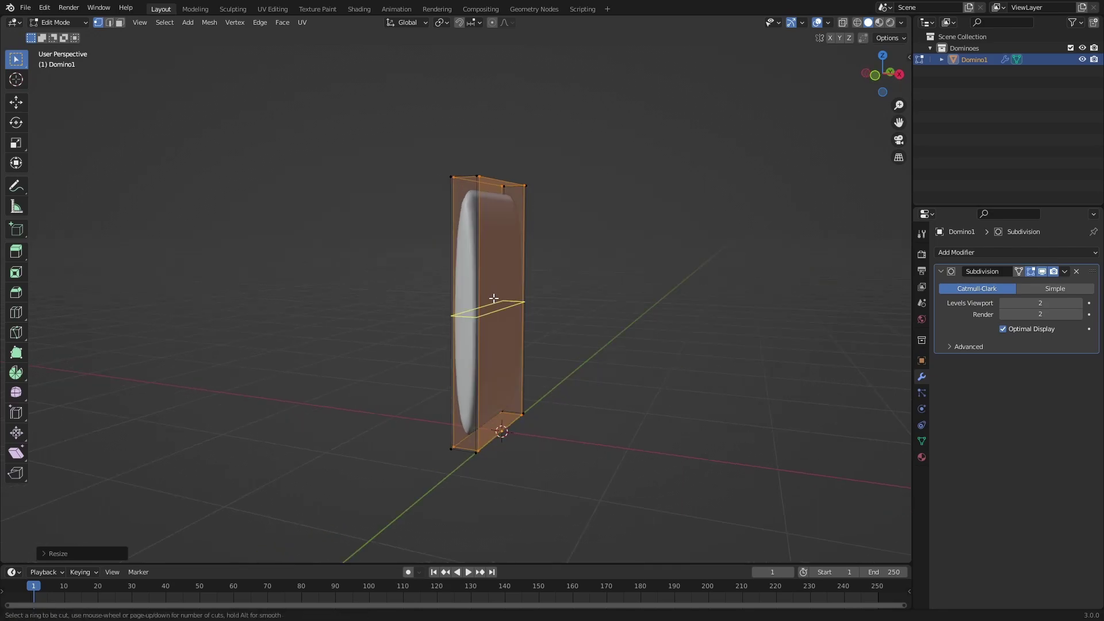
scroll(493, 298, "up", 1)
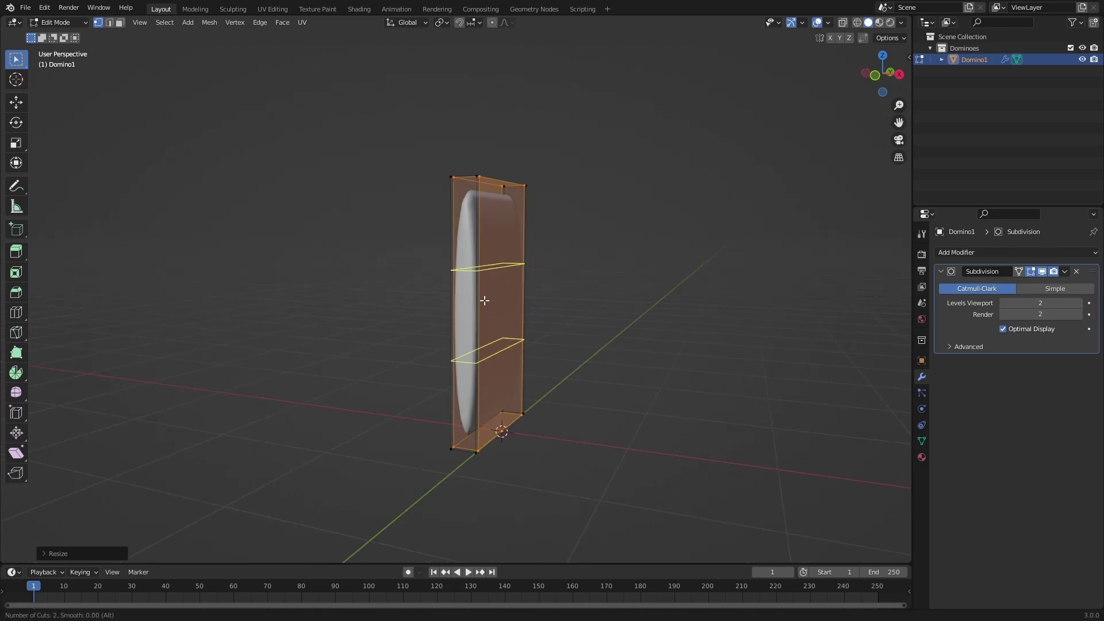
left_click(484, 301)
right_click(484, 301)
key("s")
key("z")
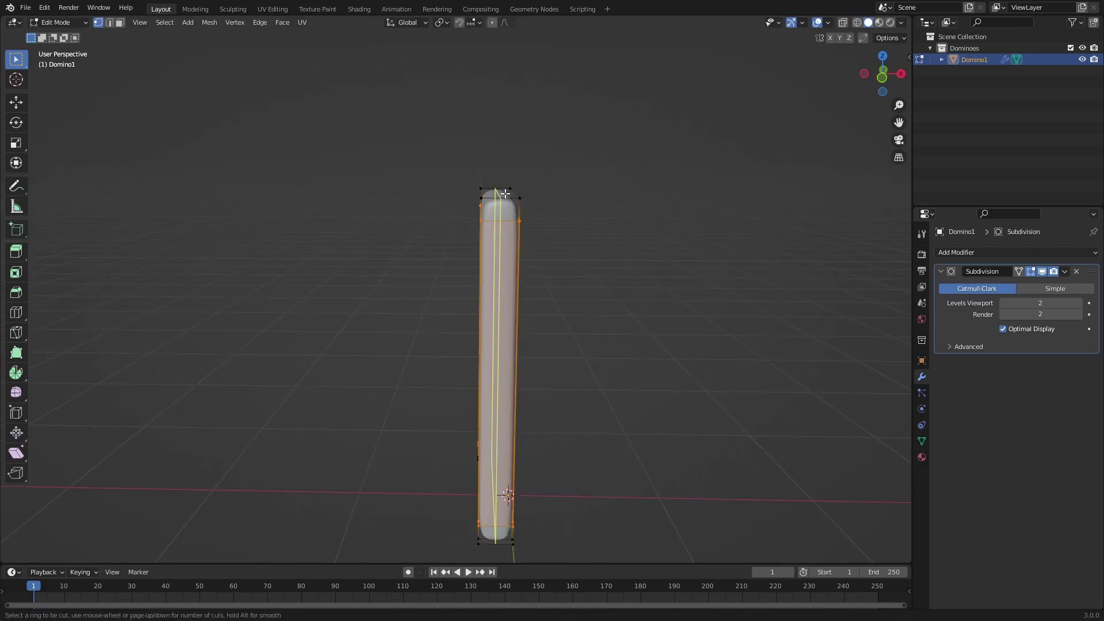
- Add a centred loop near the narrow side, save, and cut a loop across the middle
left_click(505, 193)
right_click(505, 193)
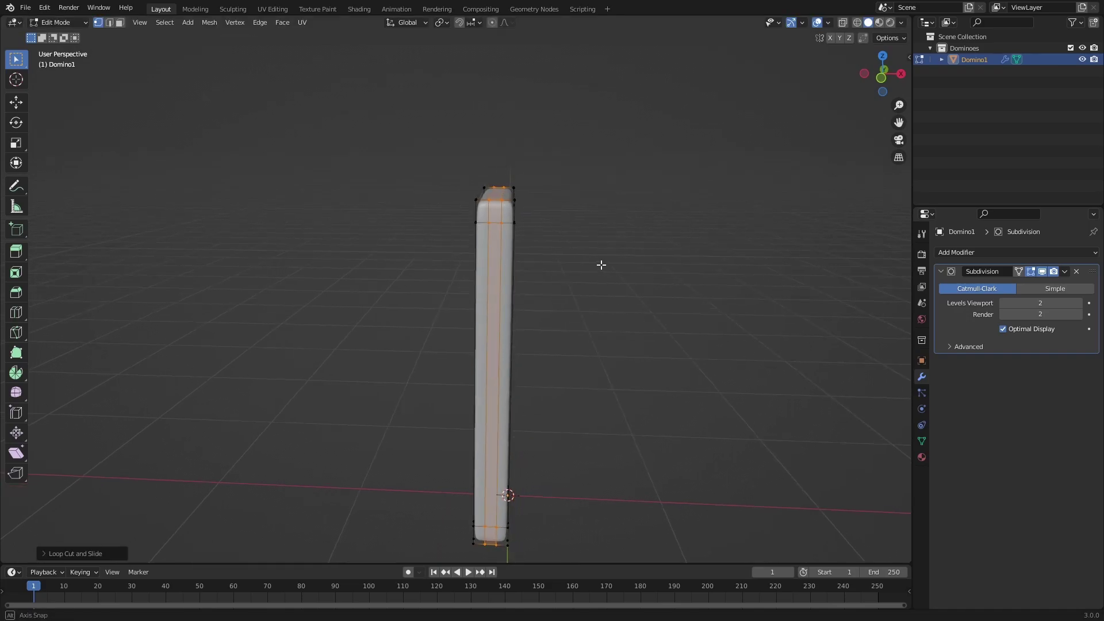
middle_click_drag(601, 264, 476, 228)
scroll(509, 222, "up", 3)
scroll(509, 222, "down", 6)
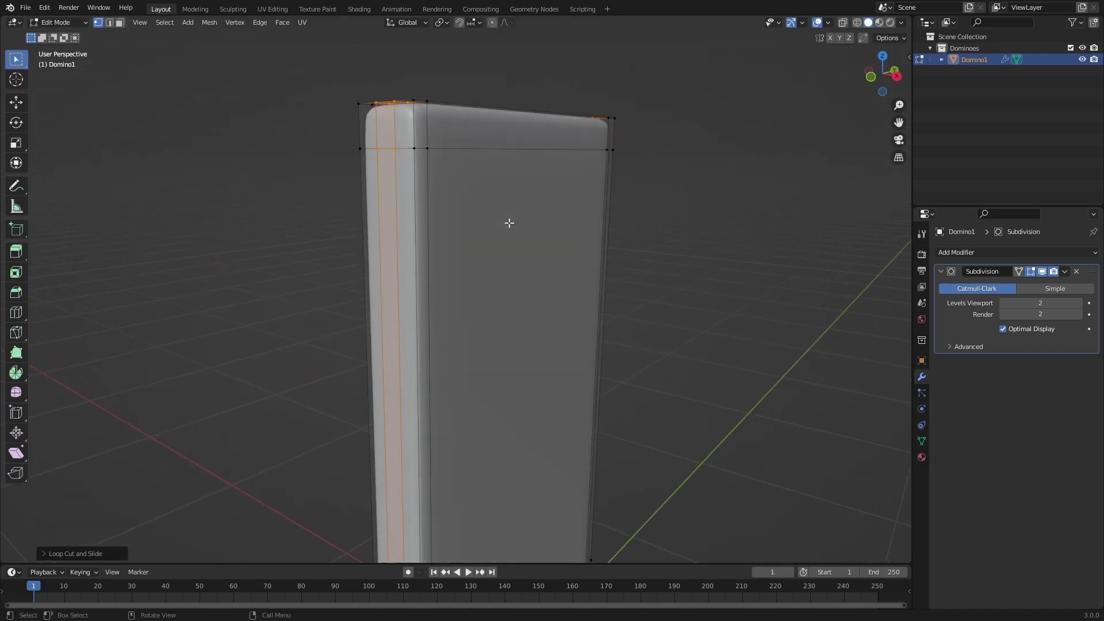
key("ctrl+s")
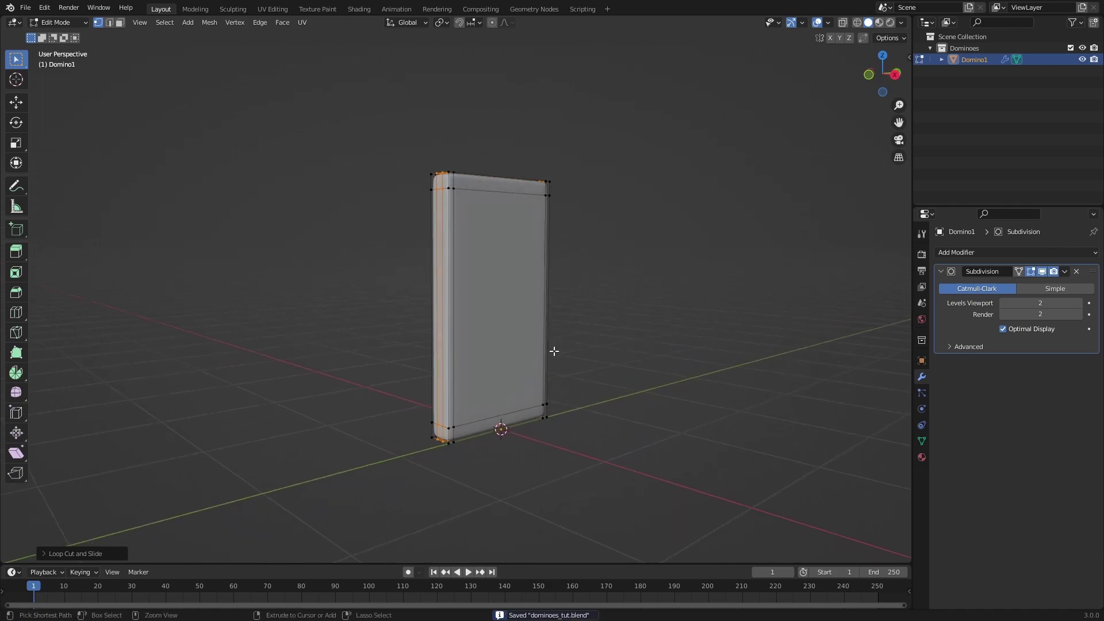
scroll(466, 310, "up", 2)
key("ctrl+r")
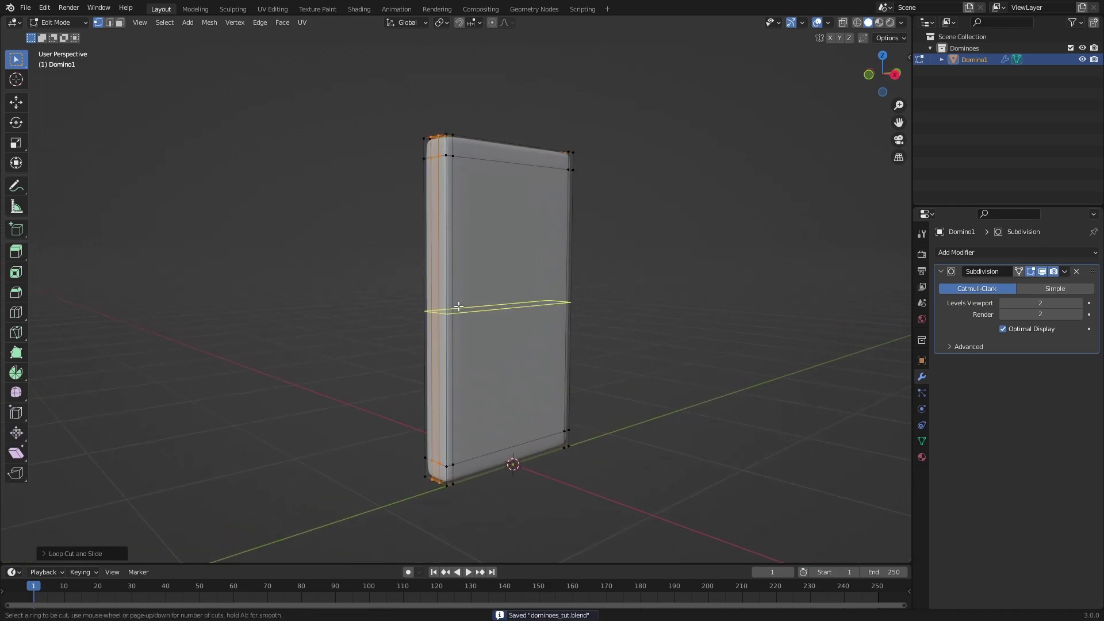
left_click(458, 306)
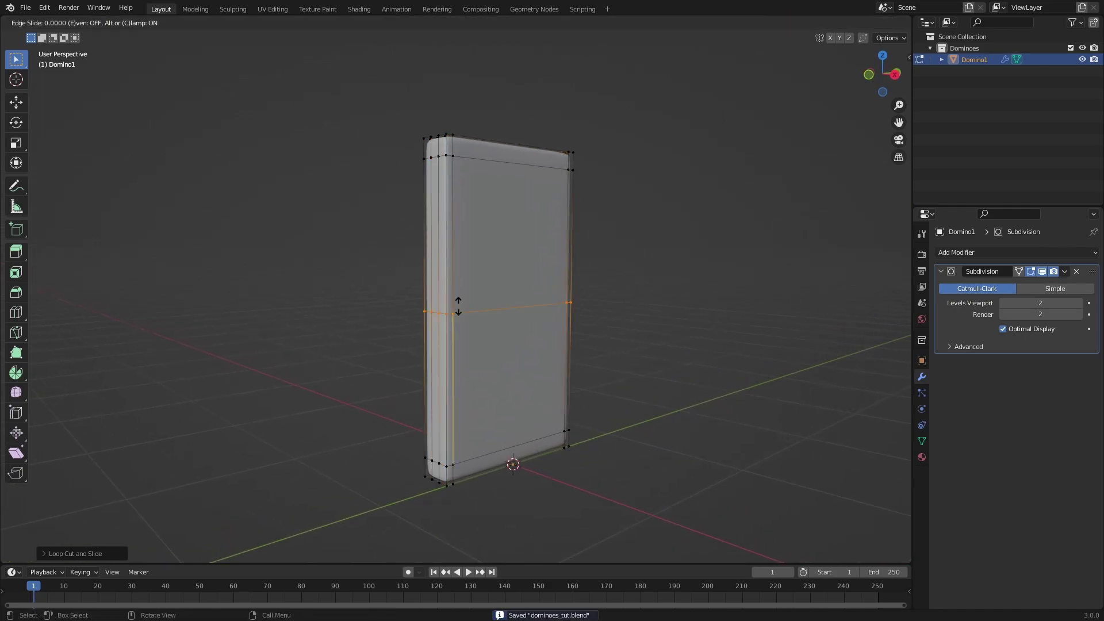
- Keep the middle loop centred and bevel it into a band of three close loops
right_click(459, 306)
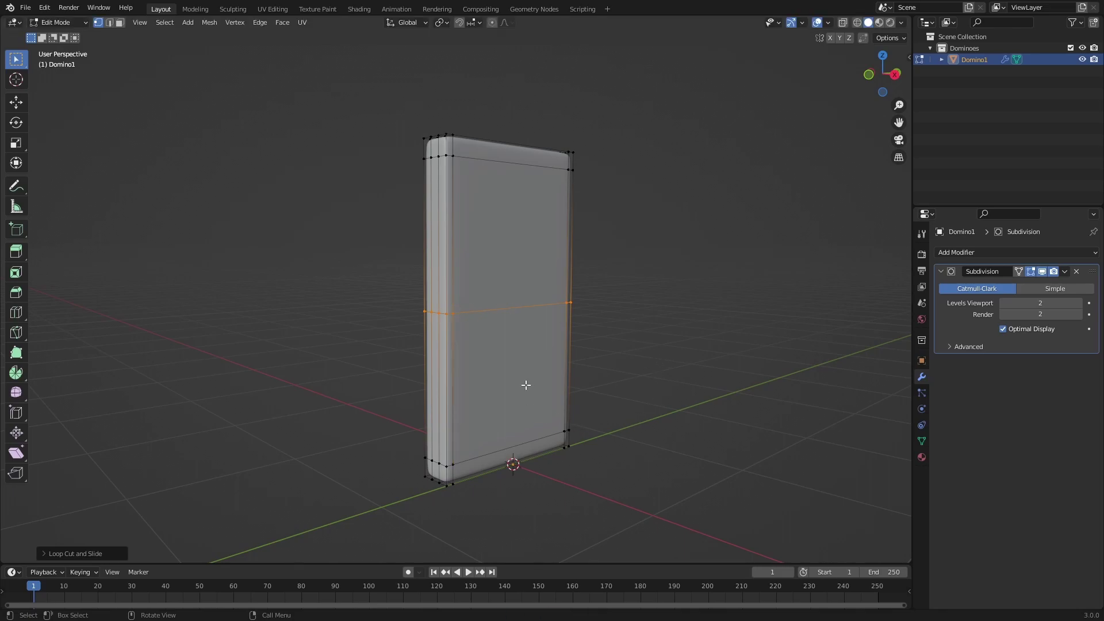
middle_click_drag(526, 385, 571, 333, "ctrl")
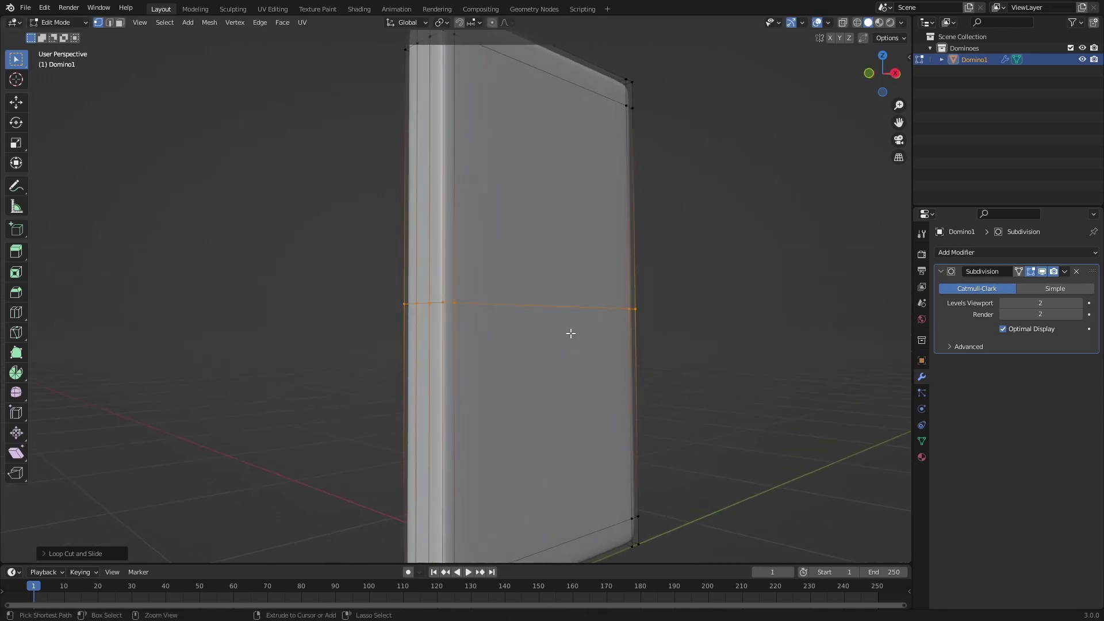
key("ctrl+b")
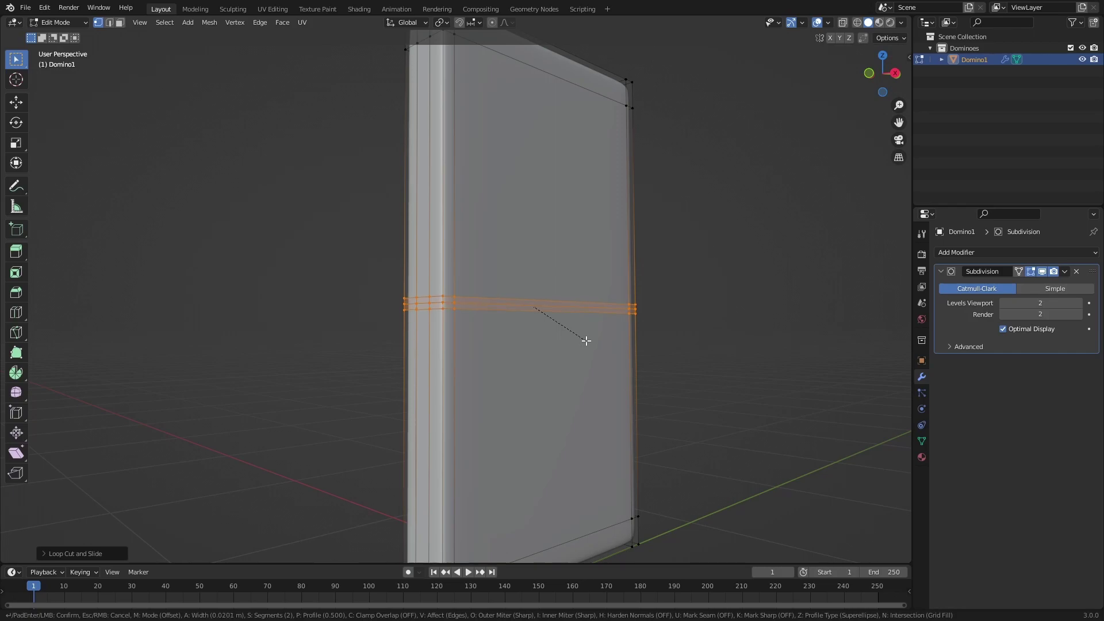
left_click(586, 340)
middle_click_drag(508, 328, 513, 306)
- Select the middle loop and scale it inward along X to pinch a groove
key("alt+a")
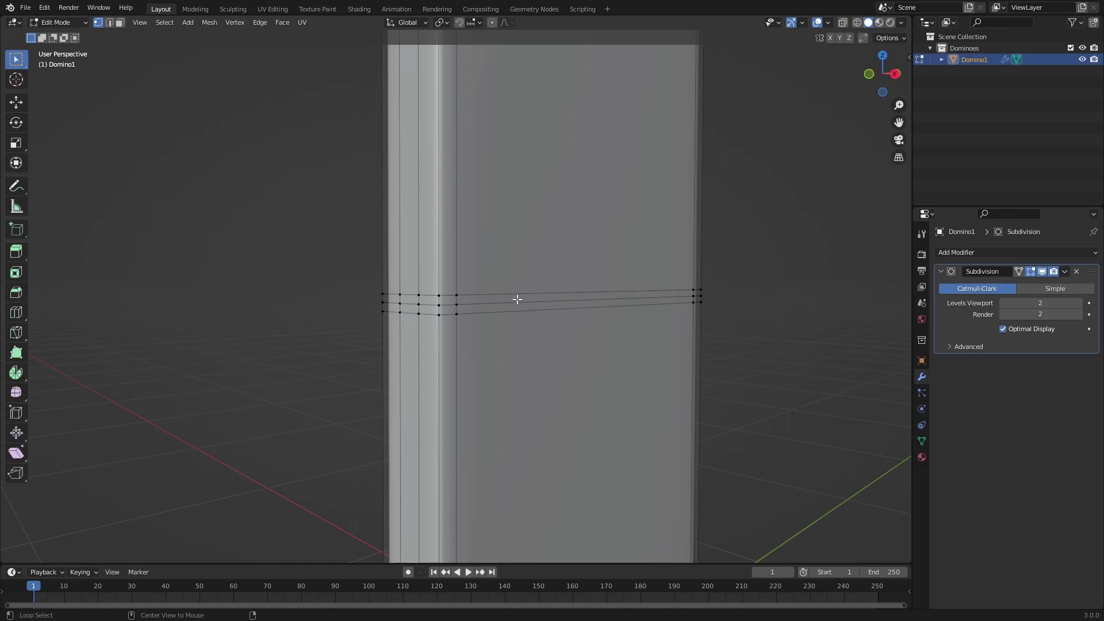
left_click(517, 303, "alt")
middle_click_drag(517, 303, 754, 339)
key("s")
key("x")
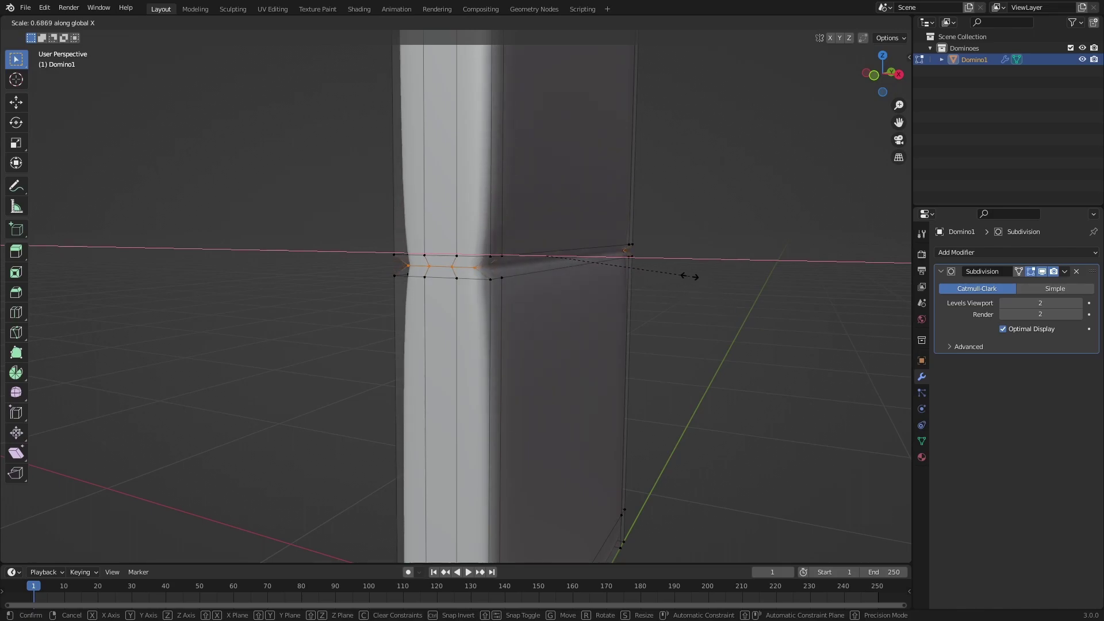
left_click(690, 274)
middle_click_drag(690, 274, 586, 289)
key("Tab")
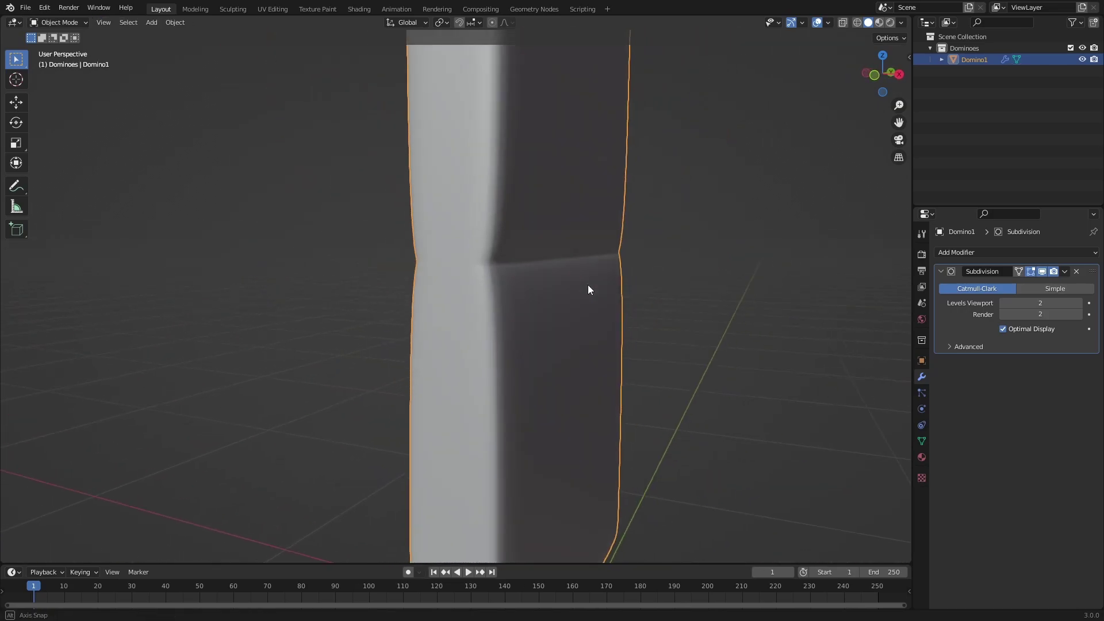
- Bevel the upper and lower groove loops by 0.00332 m with 2 segments
key("Tab")
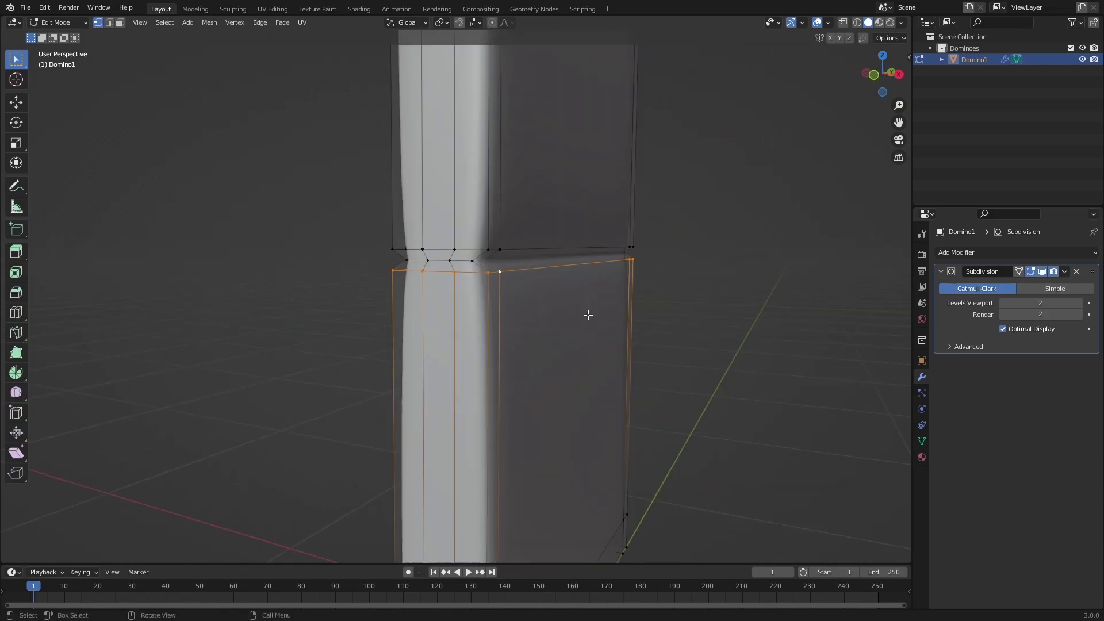
left_click(556, 249, "alt+shift")
key("ctrl+b")
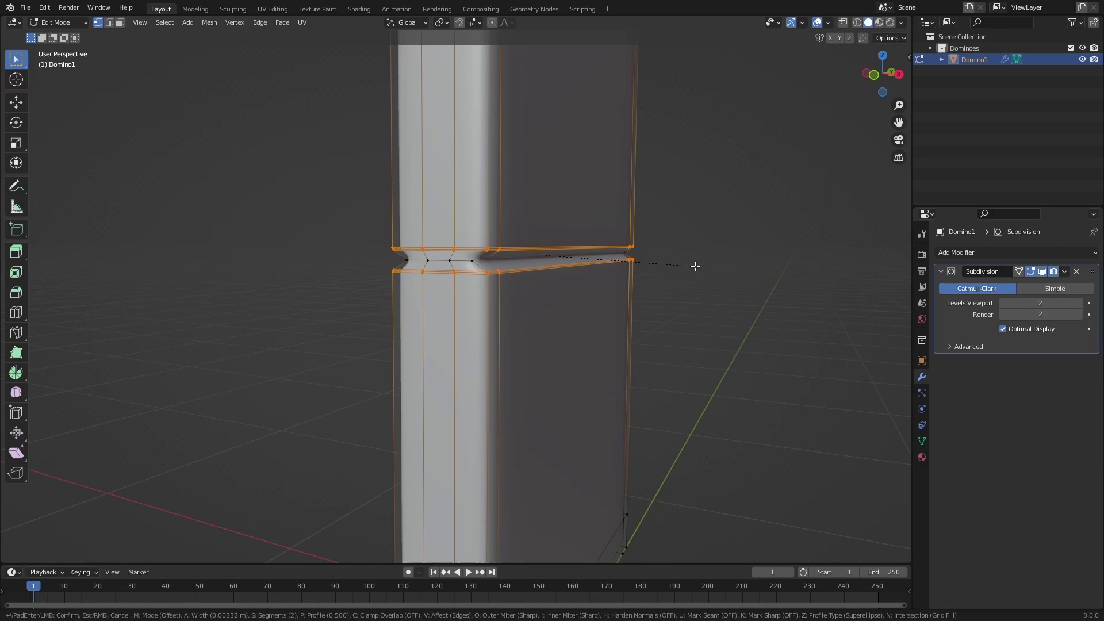
left_click(704, 270)
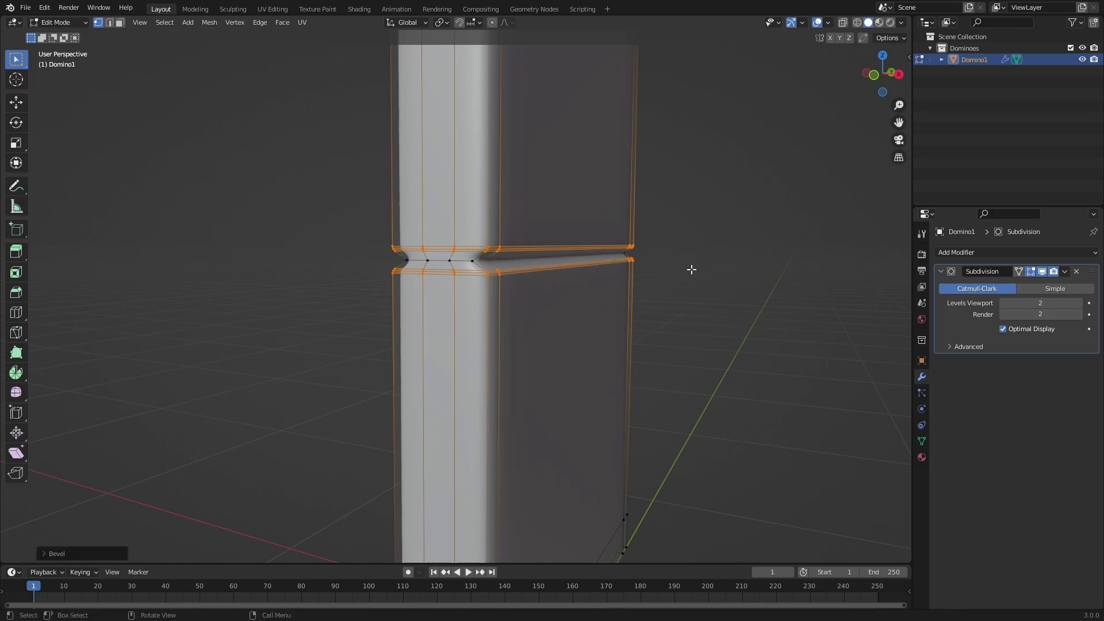
mouse_move(692, 268)
middle_mouse_down()
mouse_move(777, 272)
mouse_move(699, 268)
middle_mouse_up()
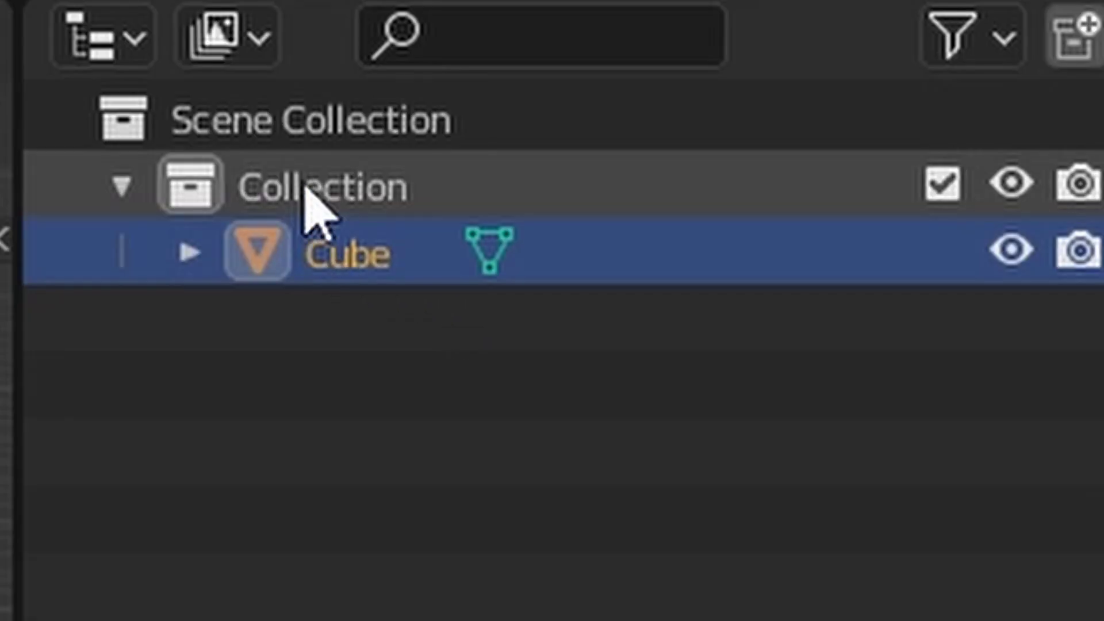
- Rename the collection to 'Dominoes' in the Outliner
double_click(309, 187)
type("Dominoes")
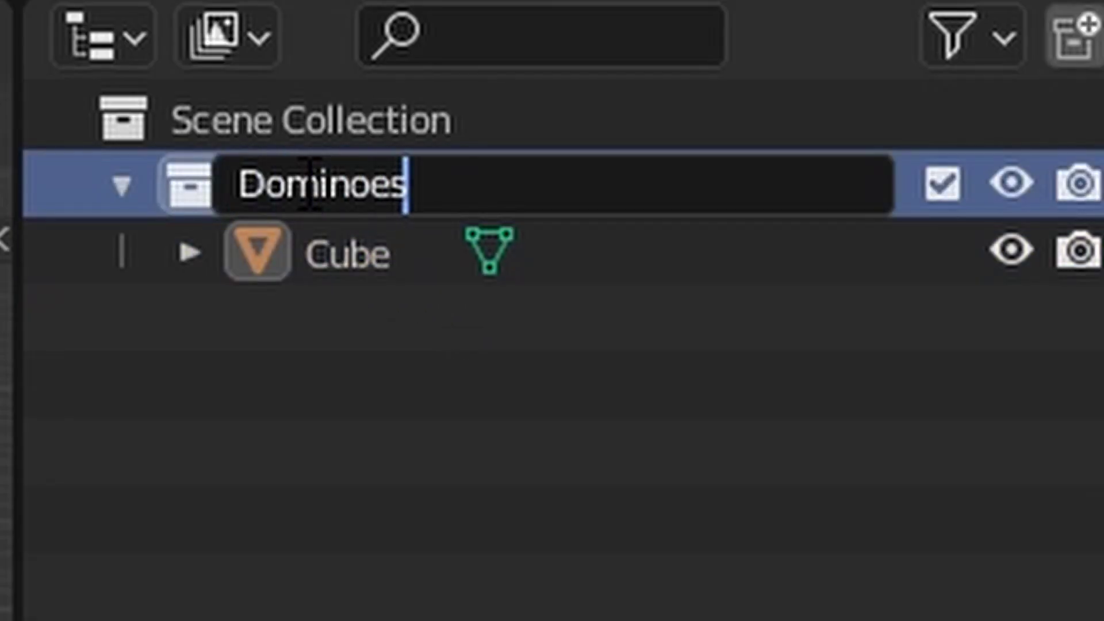
key("Return")
- Rename the Cube object to 'Domino1'
key("Down")
key("F2")
type("Domino1")
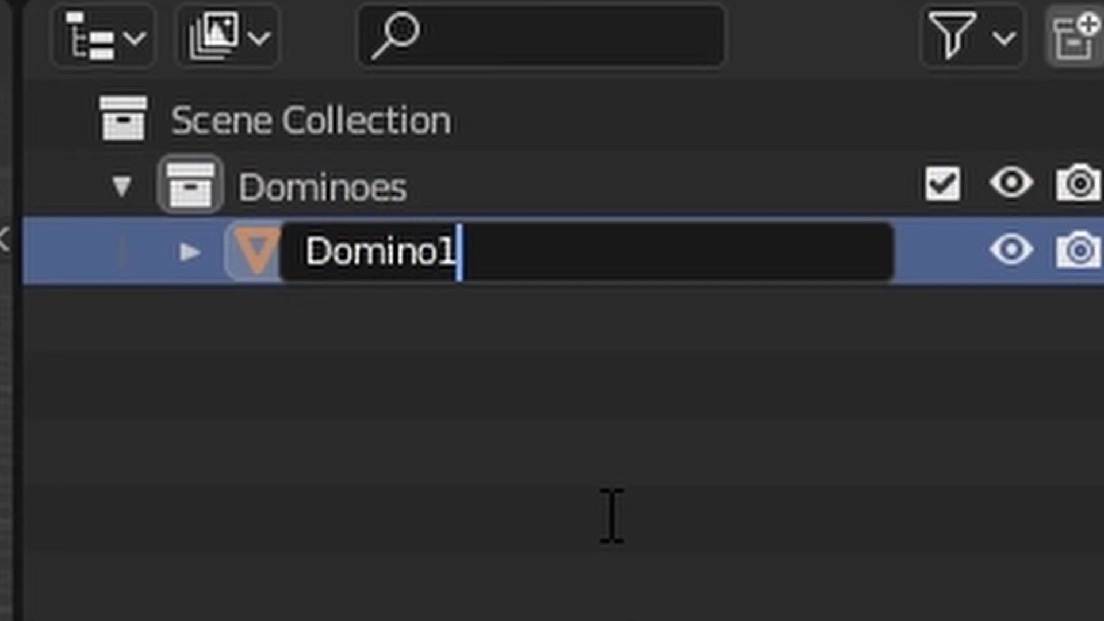
key("Return")
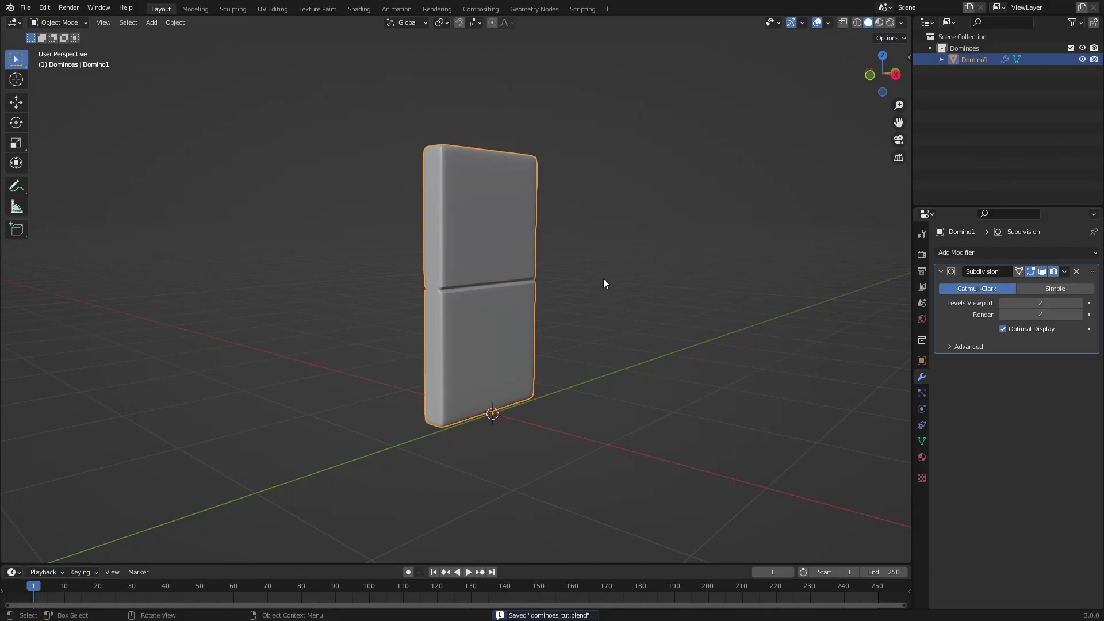
- In the Shading workspace, name the material Domino1 and show its Principled BSDF settings
left_click(359, 9)
left_click(903, 22)
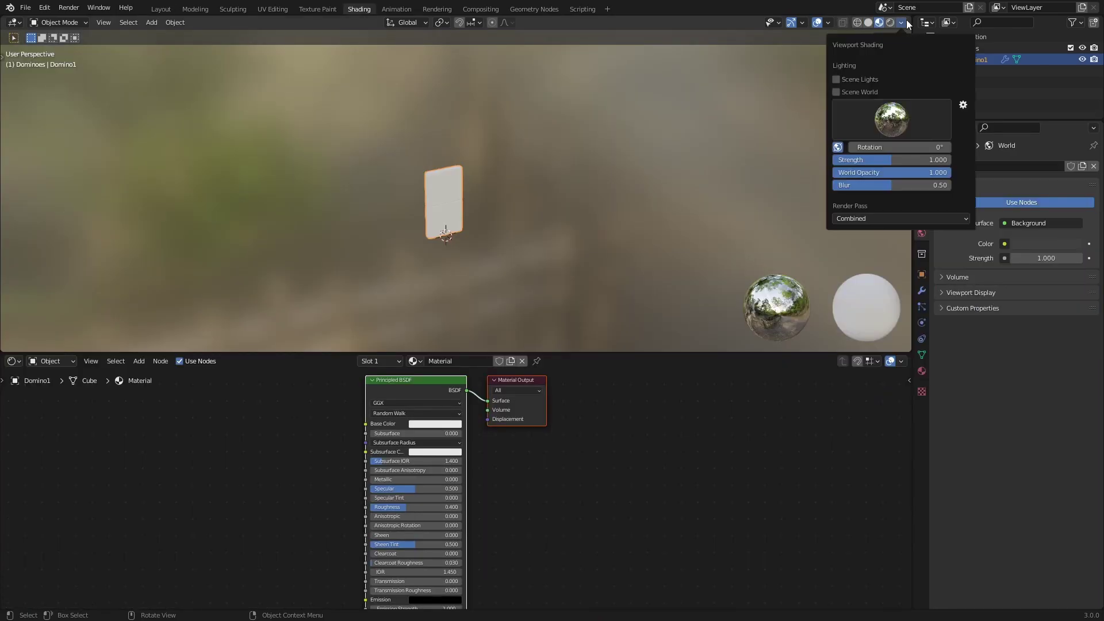
left_click(460, 286)
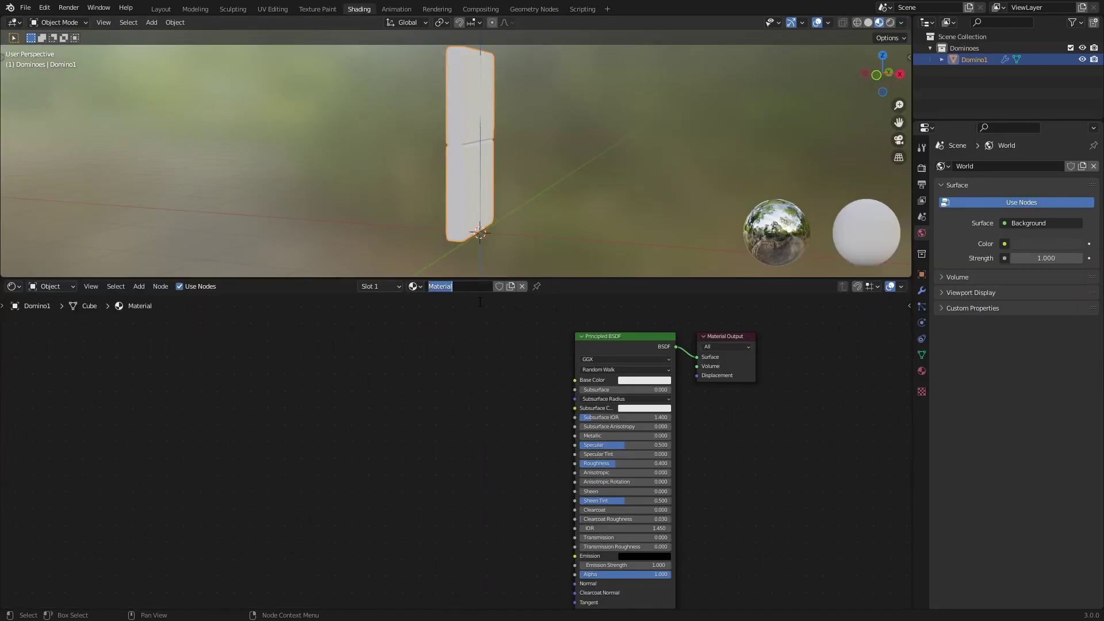
type("Domino1")
left_click(922, 371)
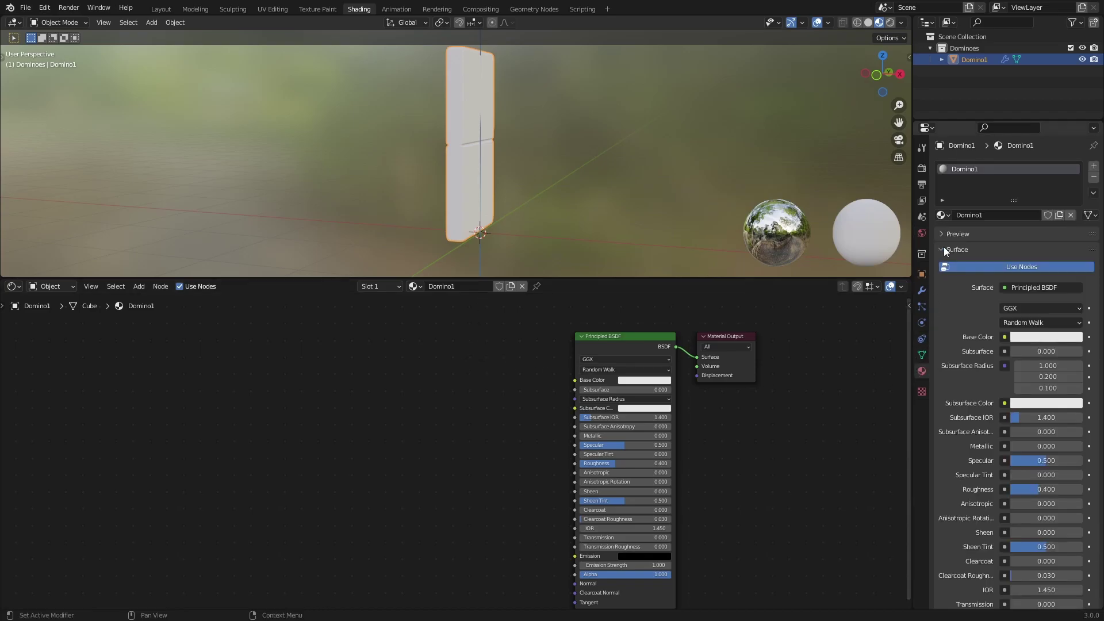
- Add Texture Coordinate and Mapping nodes, wire Generated into Mapping, and save
key("shift+a")
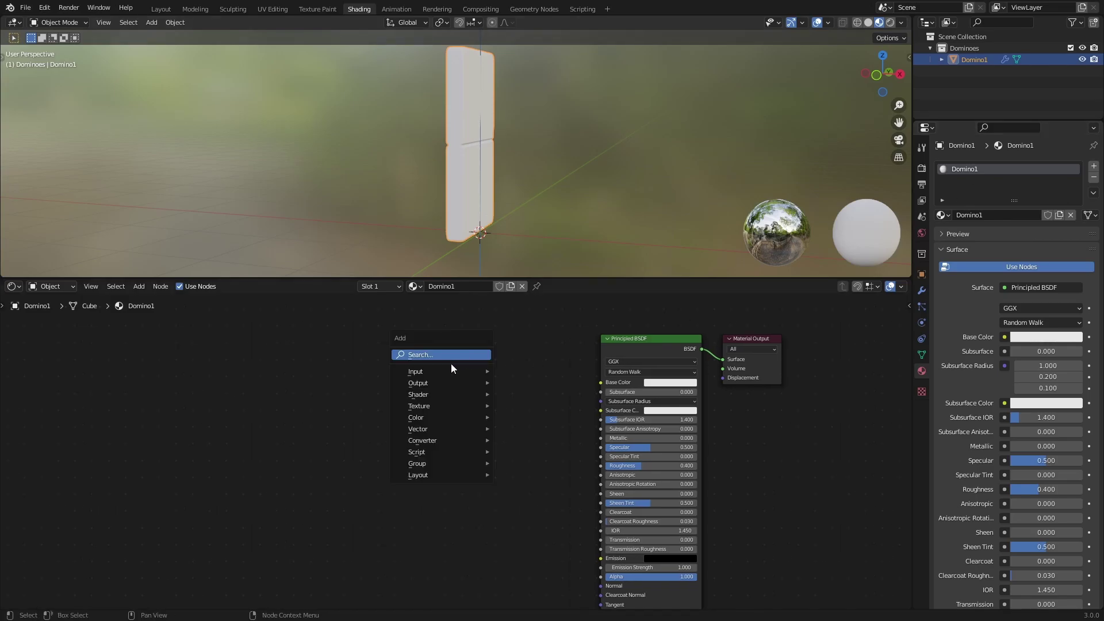
mouse_move(478, 372)
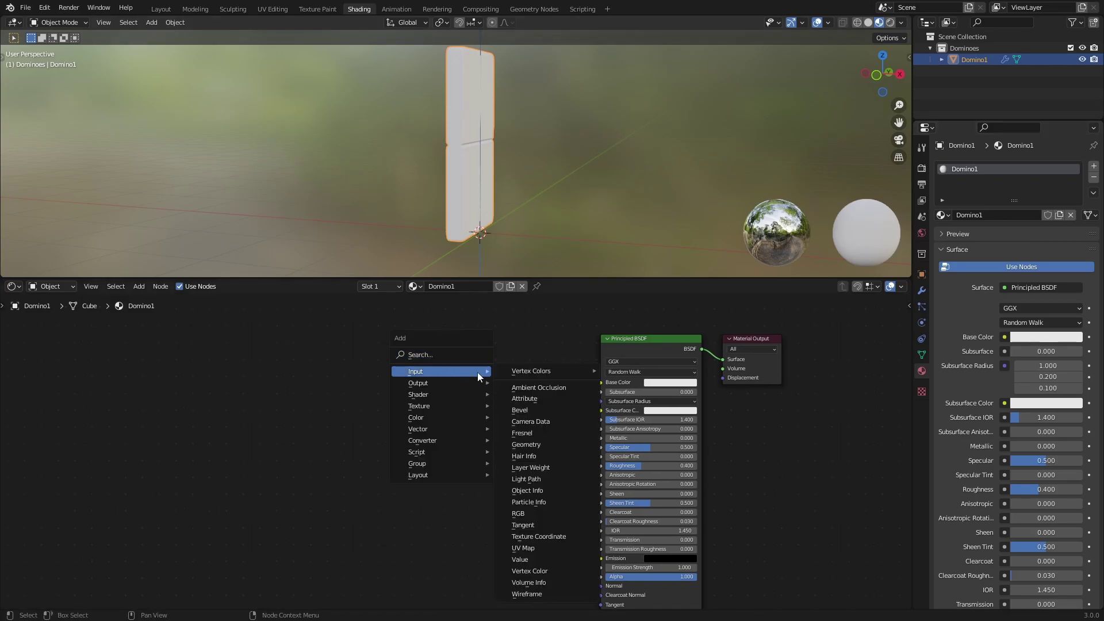
left_click(541, 539)
left_click(230, 313)
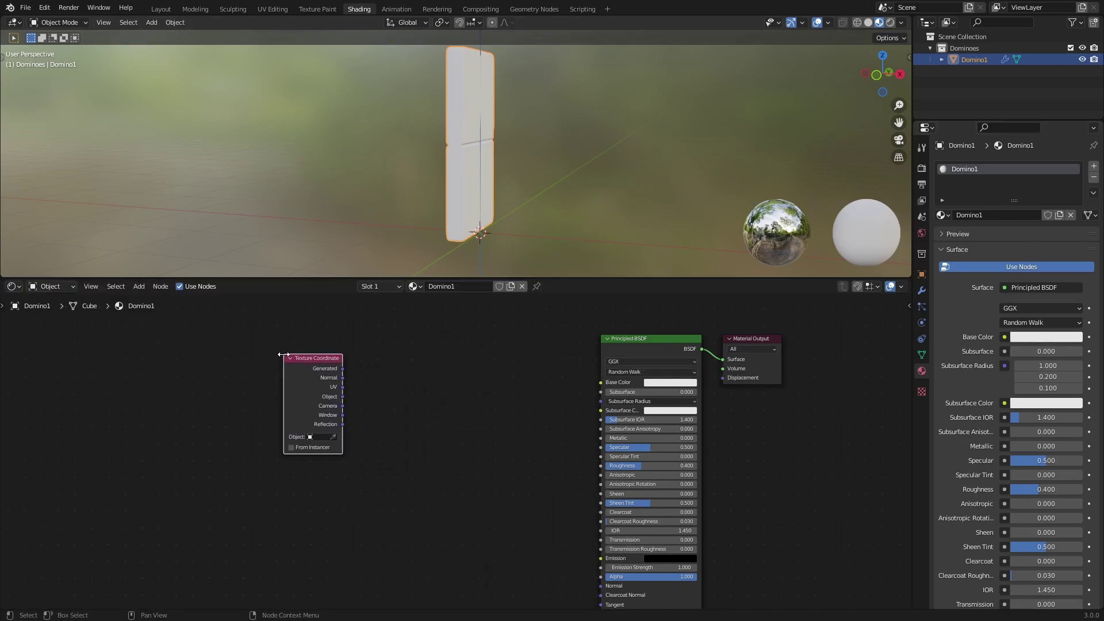
key("shift+a")
mouse_move(468, 381)
left_click(521, 404)
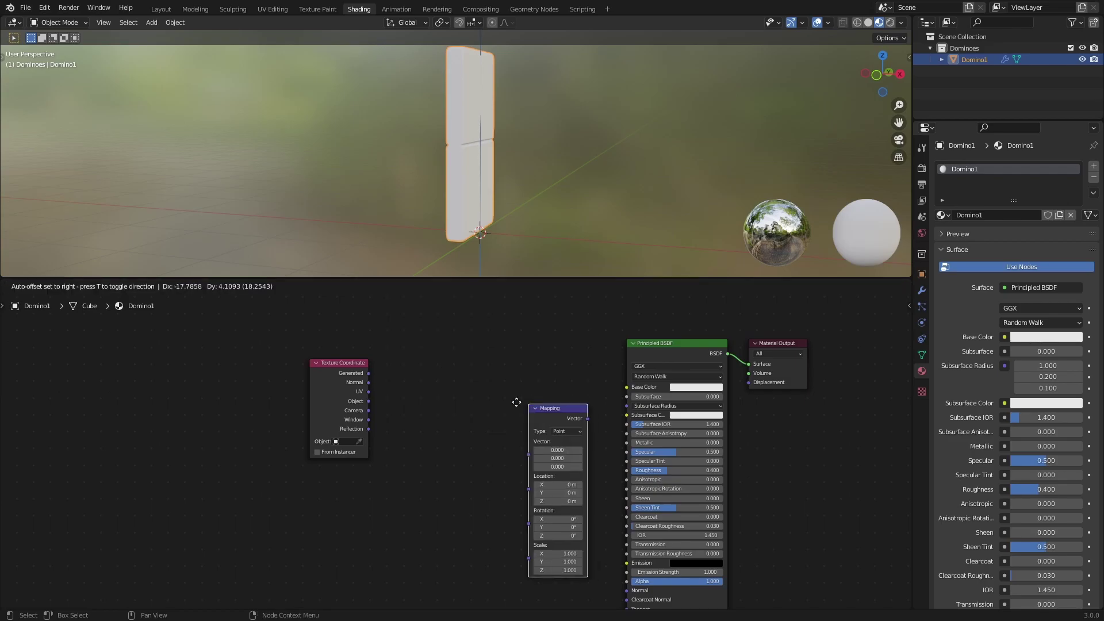
left_click(416, 345)
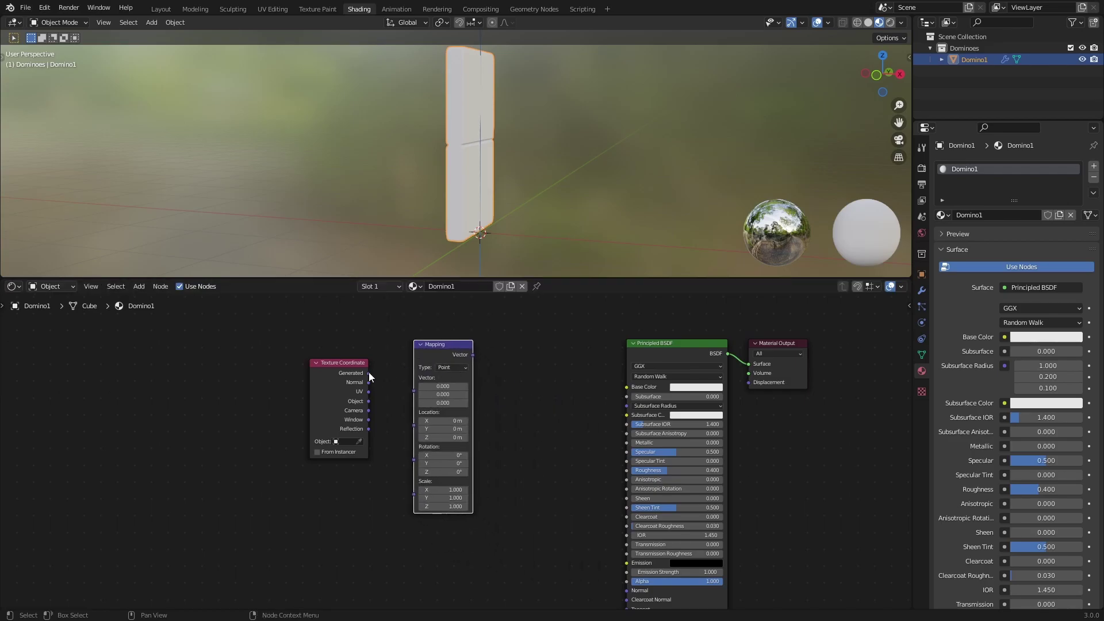
left_click_drag(368, 373, 316, 367)
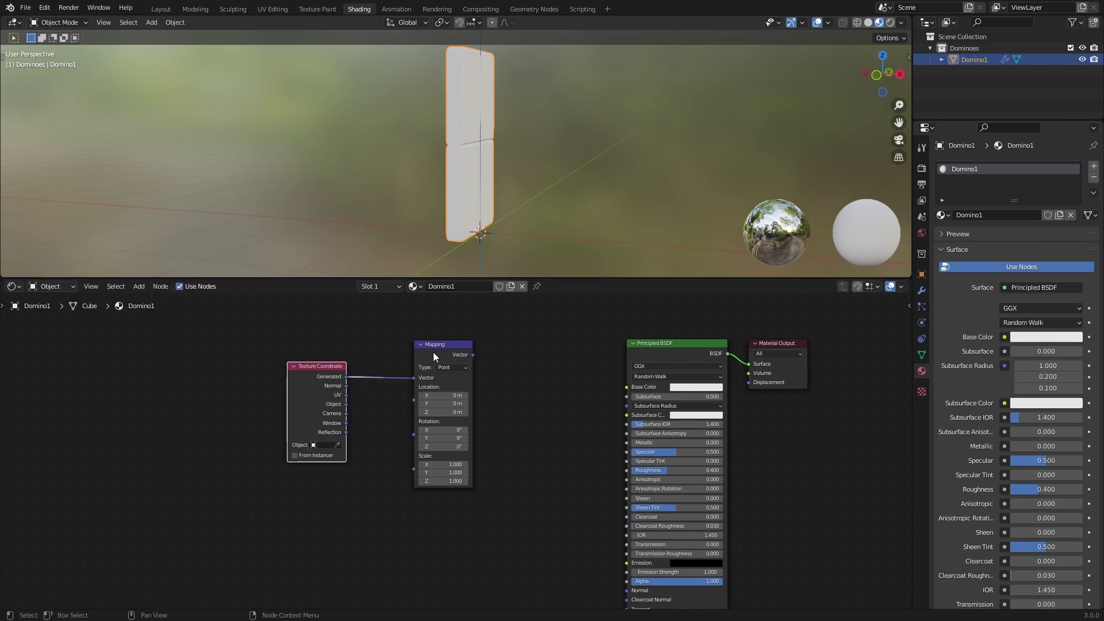
left_click_drag(470, 381, 461, 378)
key("ctrl+s")
- Feed Mapping's Vector into a new Separate XYZ node and preview its X and Z outputs
key("shift+a")
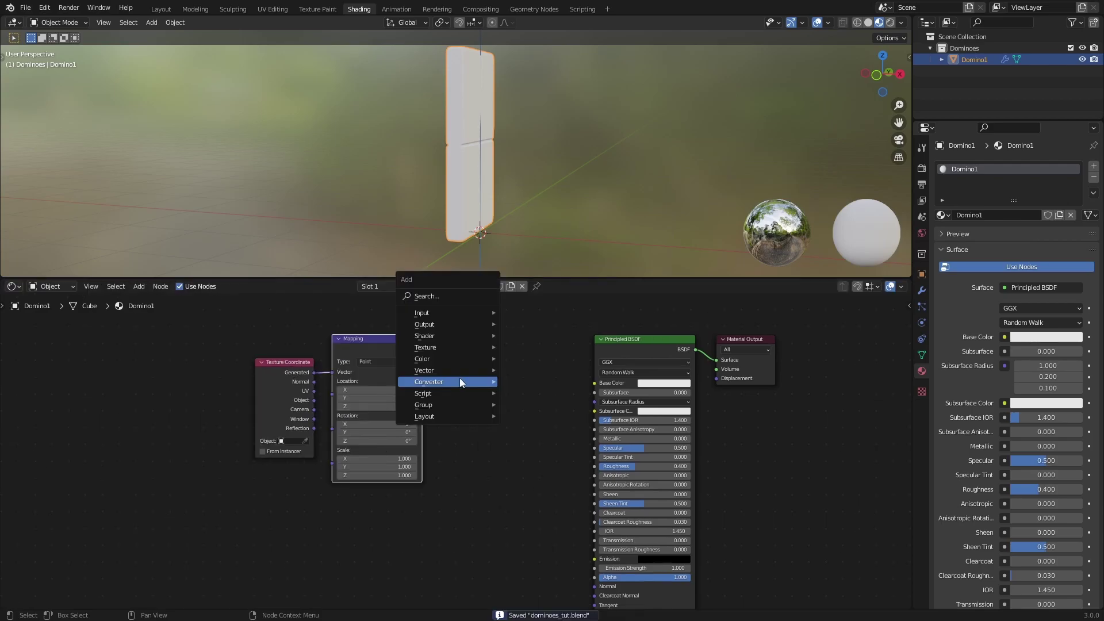
mouse_move(460, 382)
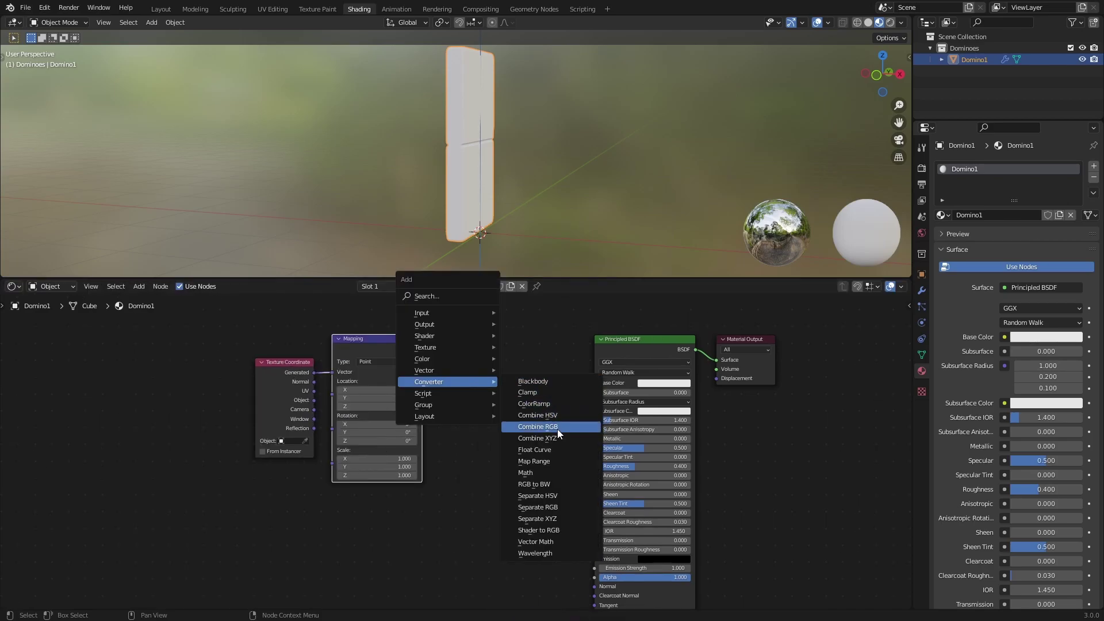
left_click(556, 519)
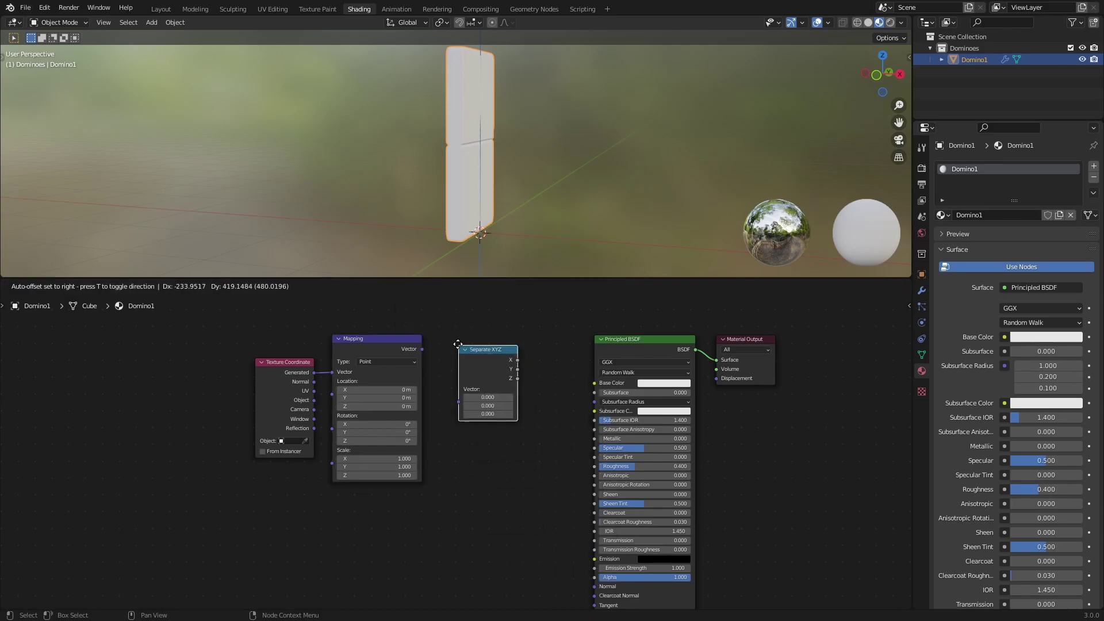
left_click(446, 336)
left_click_drag(423, 349, 447, 379)
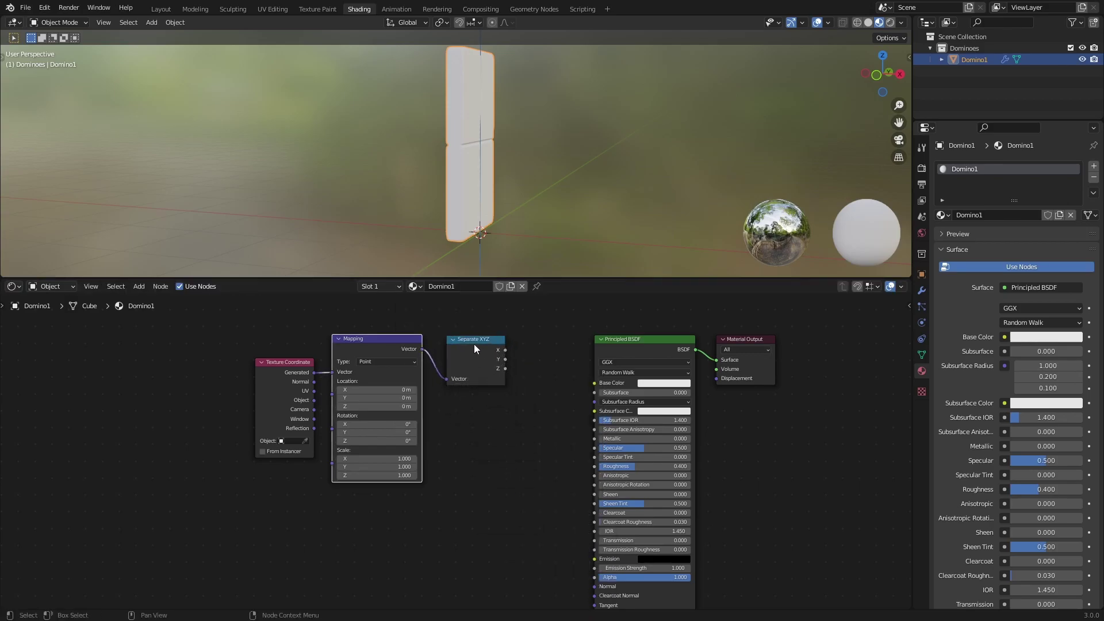
left_click(474, 343, "ctrl+shift")
middle_click_drag(540, 227, 518, 270)
left_click_drag(494, 344, 502, 343)
middle_click_drag(540, 260, 481, 202)
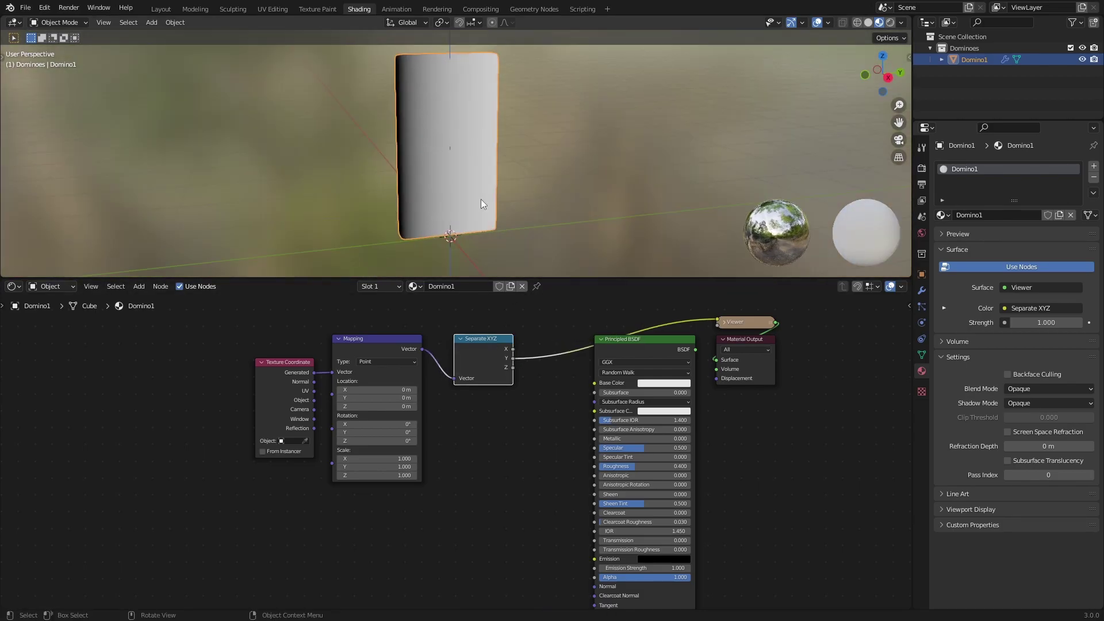
left_click(477, 347, "ctrl+shift")
mouse_move(506, 247)
middle_mouse_down()
mouse_move(524, 195)
mouse_move(496, 222)
mouse_move(513, 291)
middle_mouse_up()
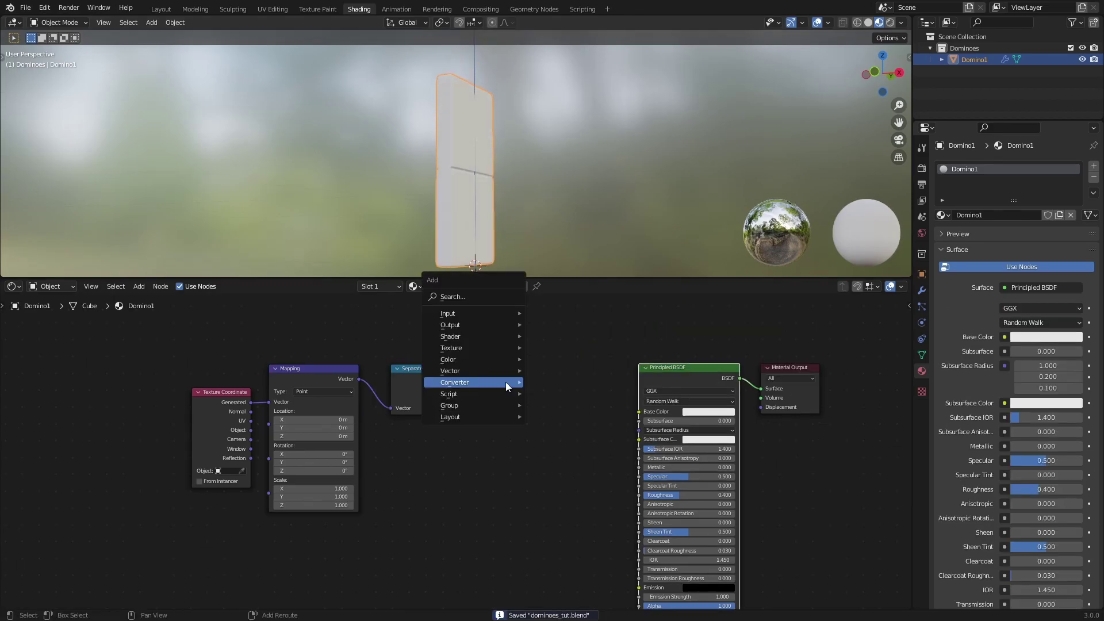
- Add a ColorRamp after Separate XYZ, linking Z to Fac and its Color to Base Color
mouse_move(506, 382)
left_click(568, 409)
left_click(460, 369)
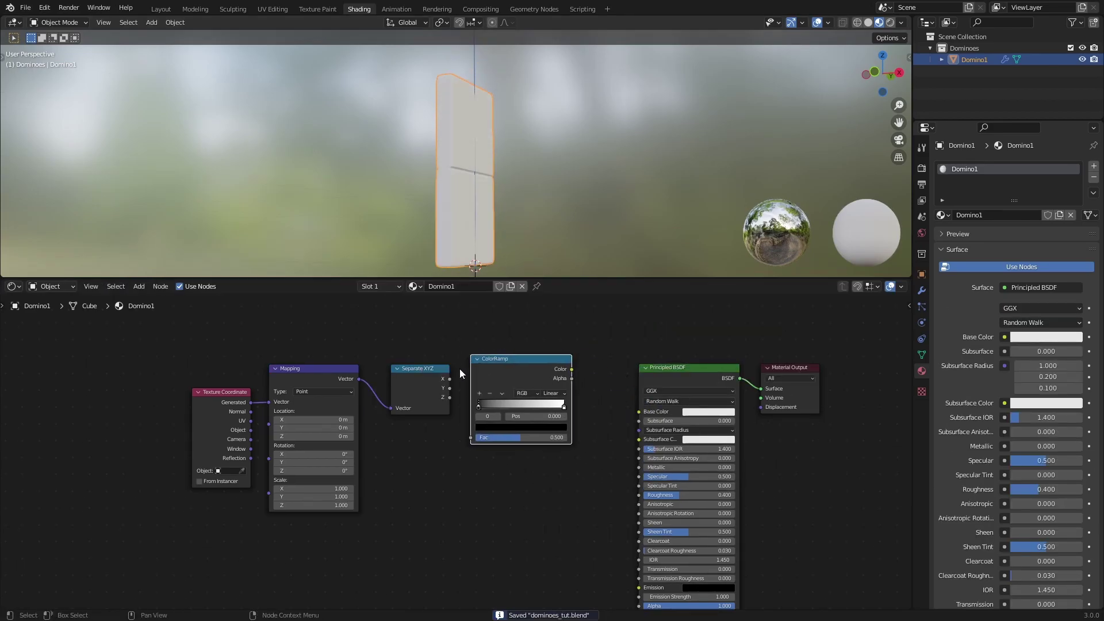
left_click_drag(450, 398, 472, 439)
left_click_drag(536, 368, 639, 412)
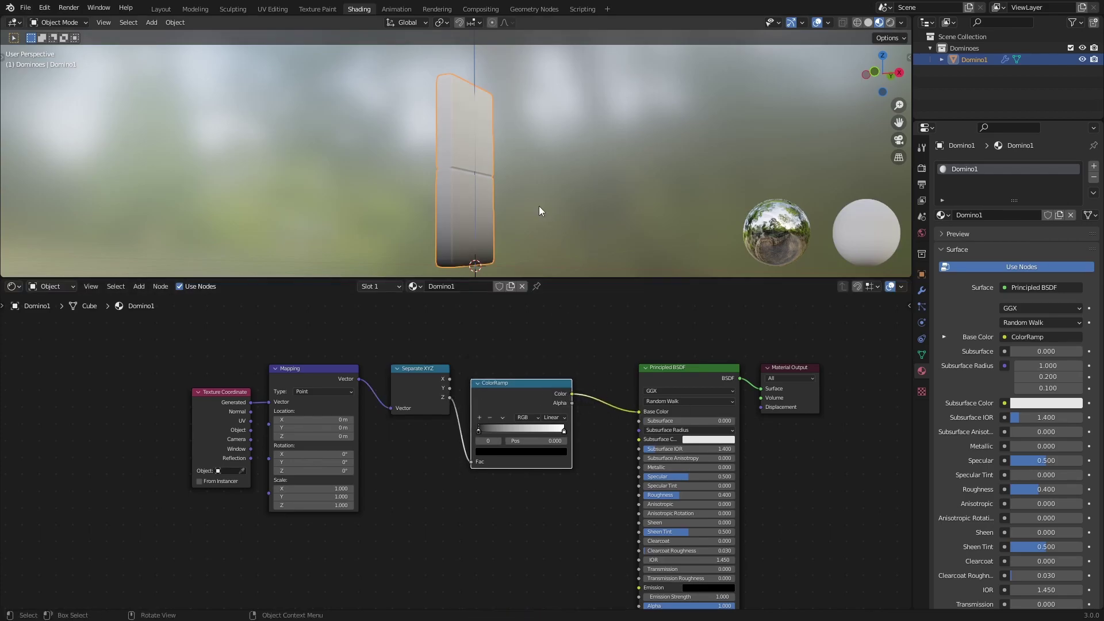
mouse_move(540, 206)
middle_mouse_down()
mouse_move(465, 195)
mouse_move(523, 217)
middle_mouse_up()
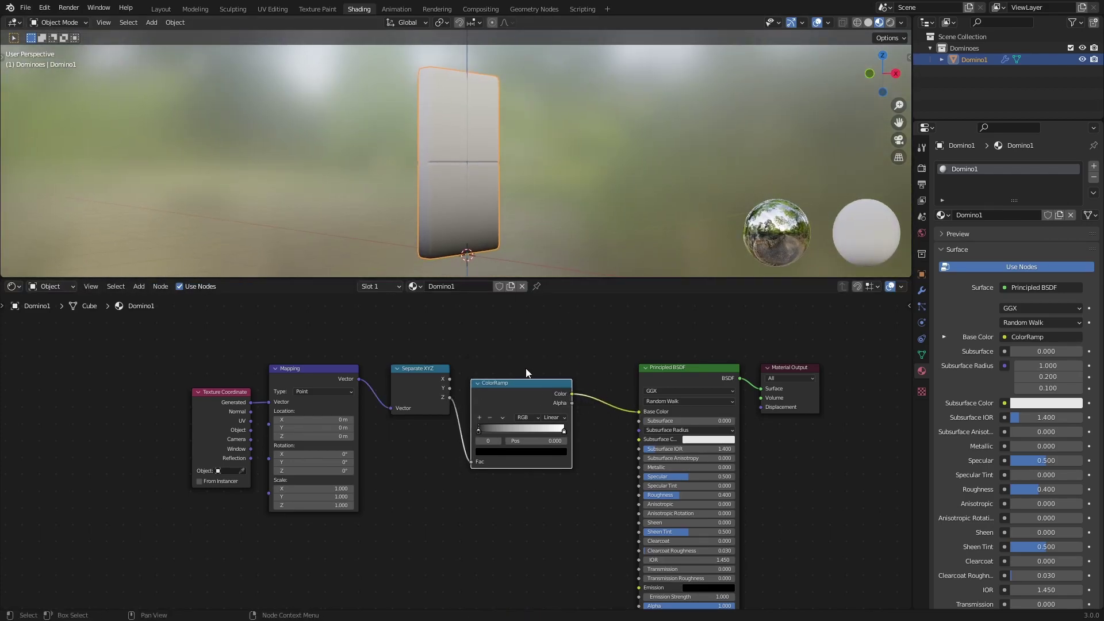
- Set the ramp interpolation to Constant and the white stop position to 0.5
left_click(555, 417)
left_click(566, 465)
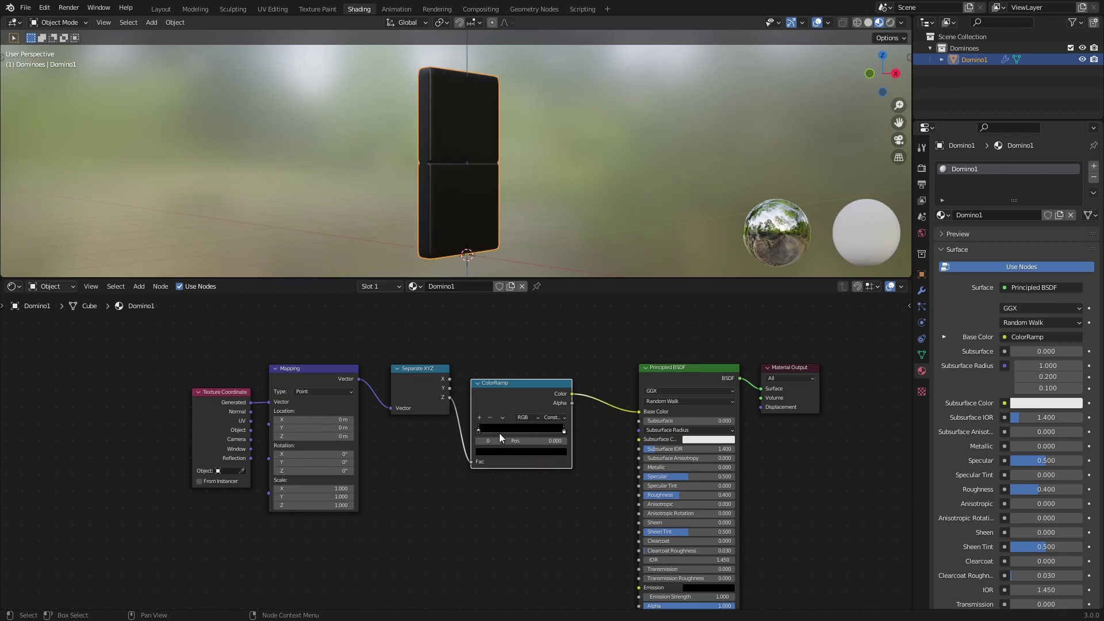
left_click_drag(565, 432, 560, 436)
double_click(553, 440)
type("0.5")
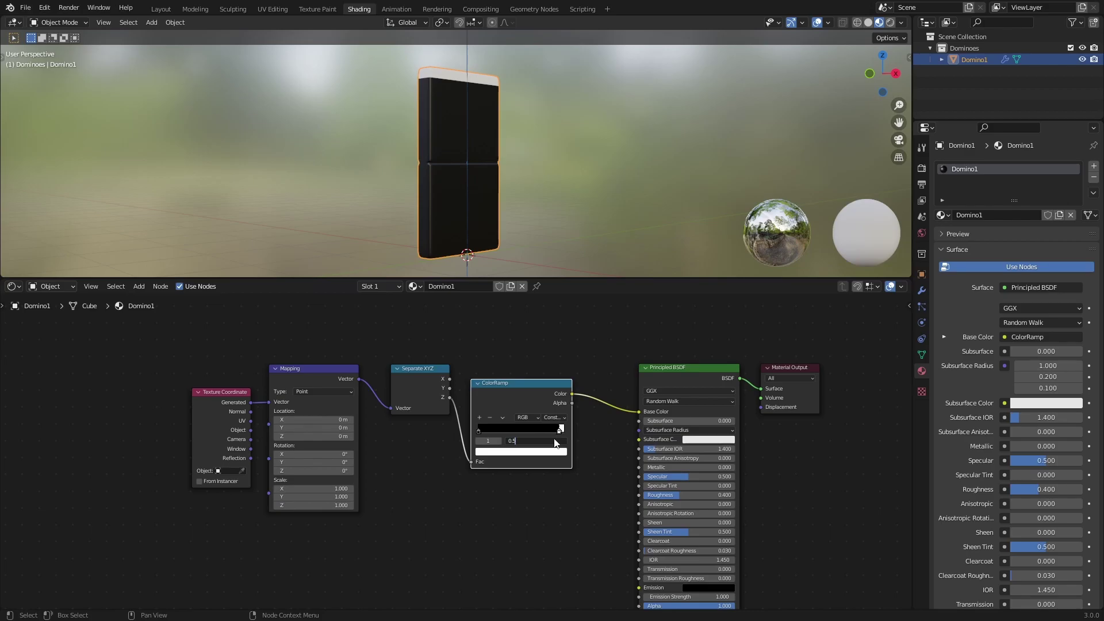
key("Return")
middle_click_drag(598, 247, 564, 211)
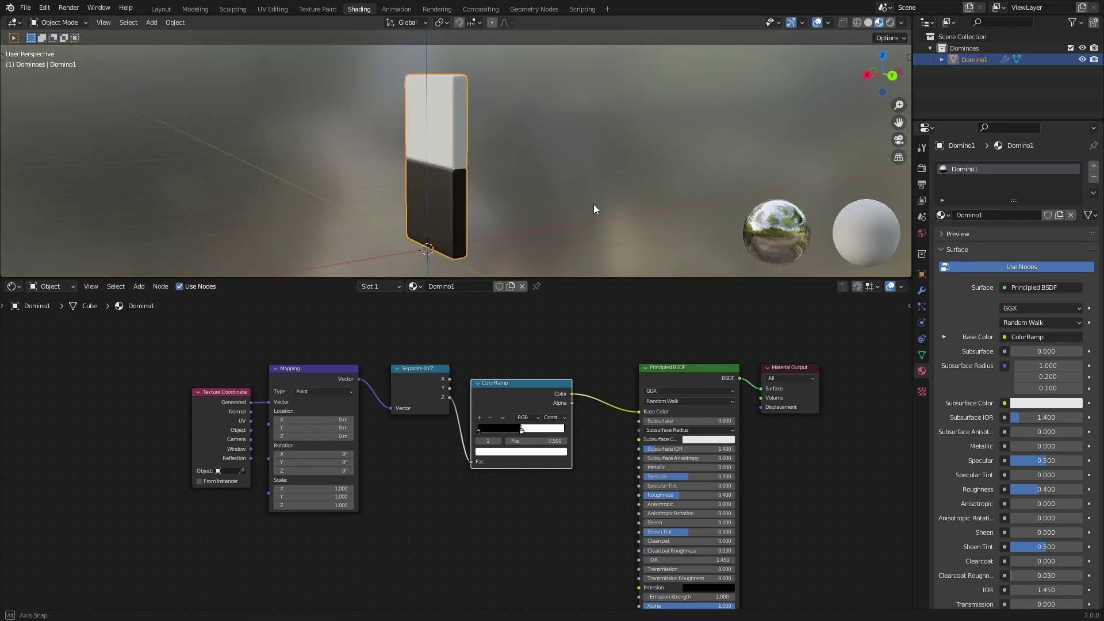
- Lower Roughness to 0.273 and make the lower ramp colour a fully saturated orange
middle_click_drag(594, 210, 520, 197)
scroll(519, 194, "up", 3)
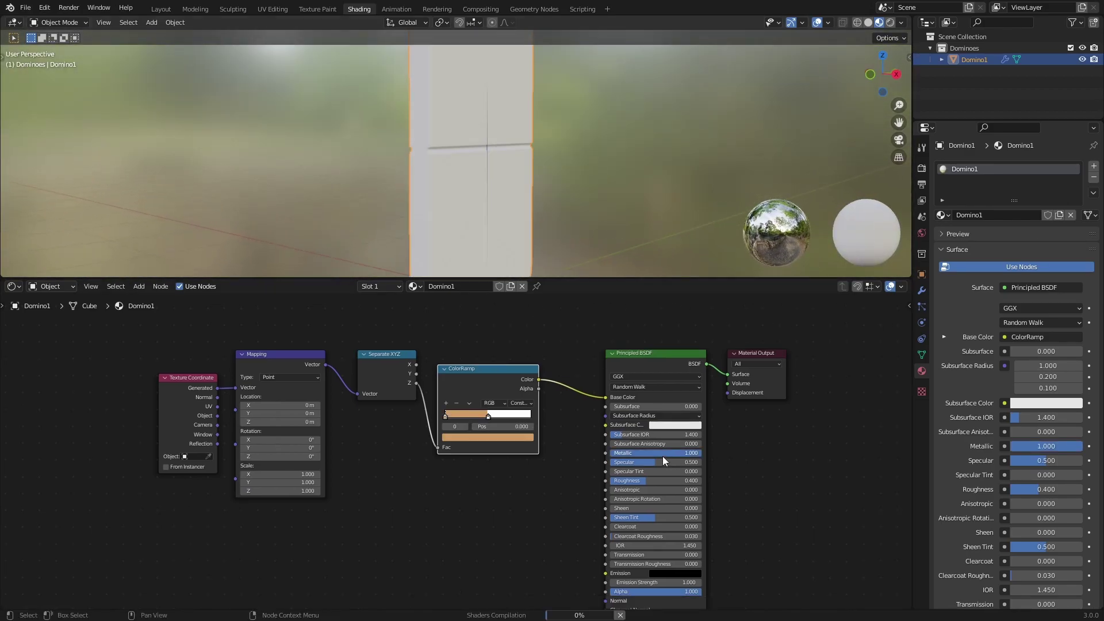
left_click_drag(654, 480, 641, 480)
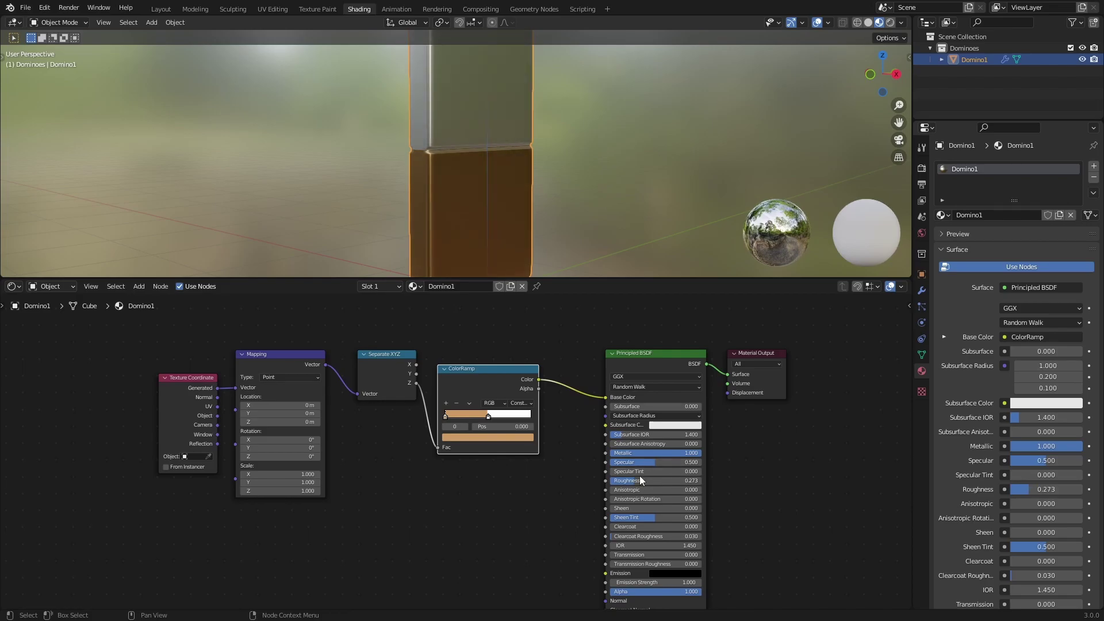
left_click(482, 437)
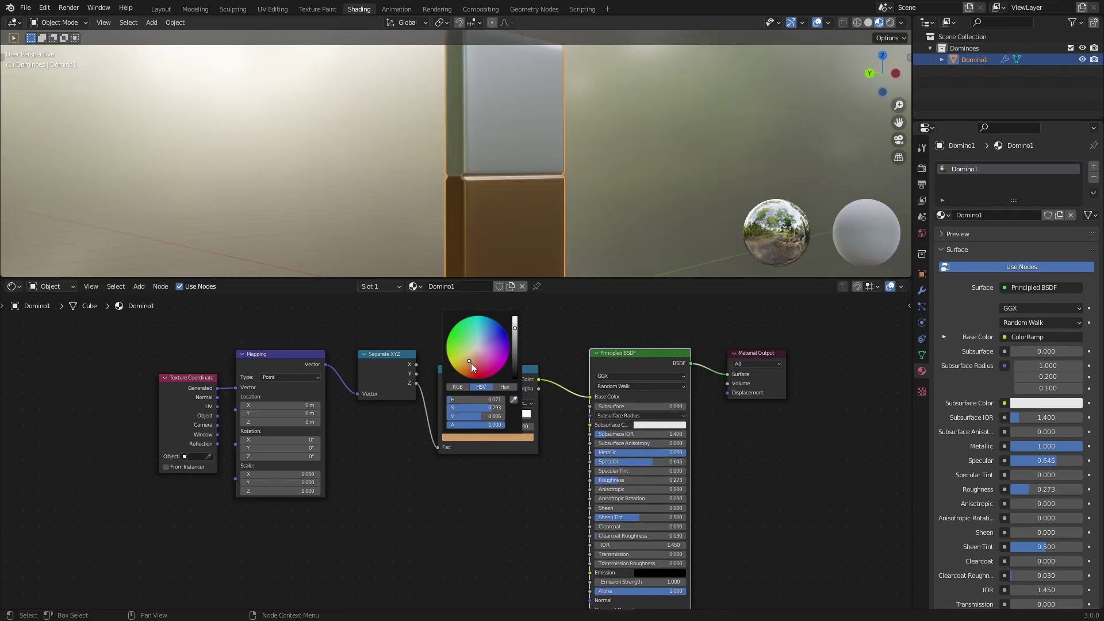
left_click_drag(472, 368, 460, 374)
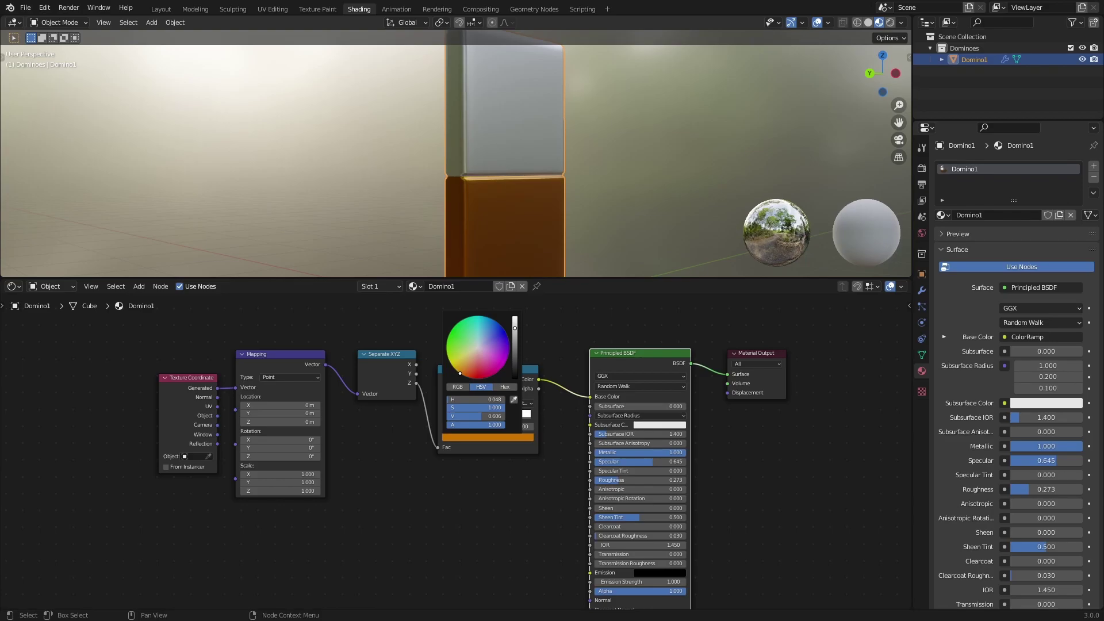
middle_click_drag(547, 207, 568, 215)
- Duplicate the domino in place and rename the copy Domino2
key("shift+d")
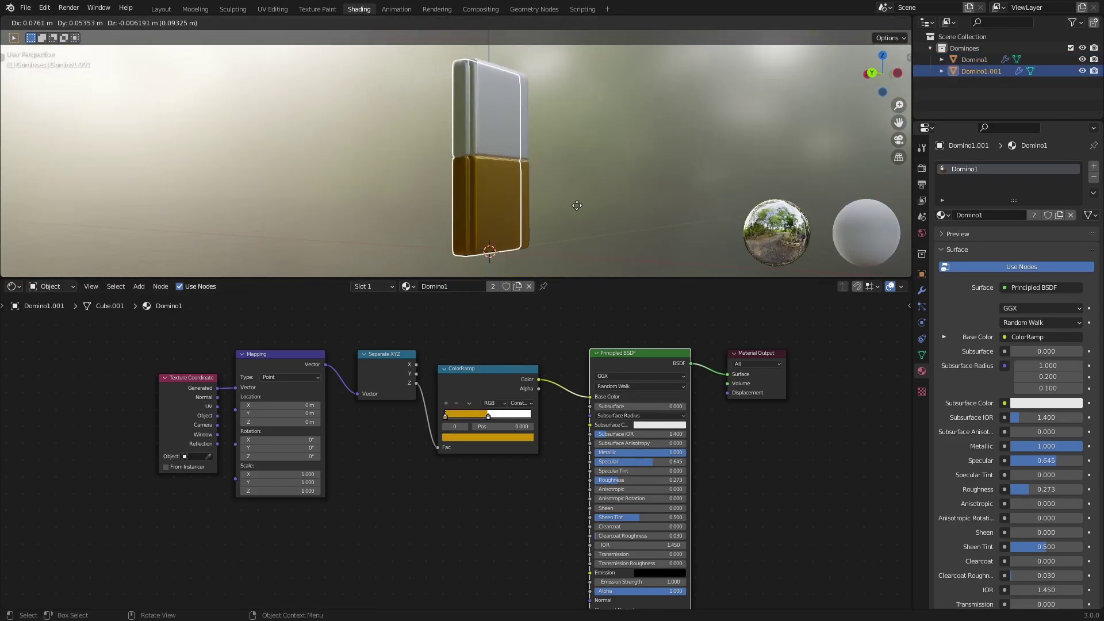
right_click(627, 190)
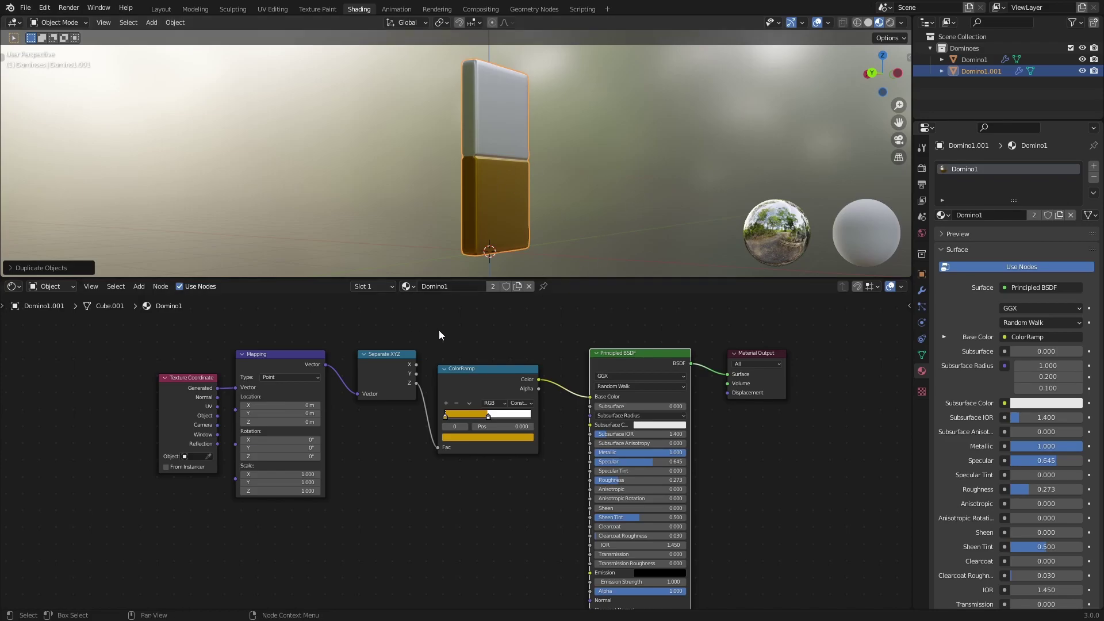
double_click(977, 71)
type("Dom")
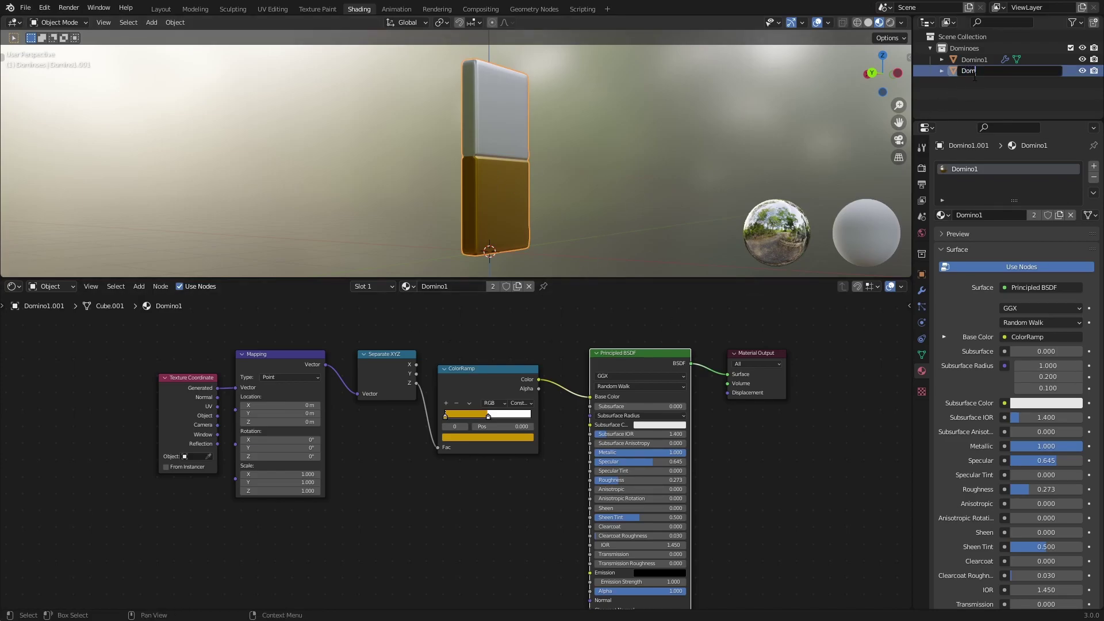
type("ino2")
key("Return")
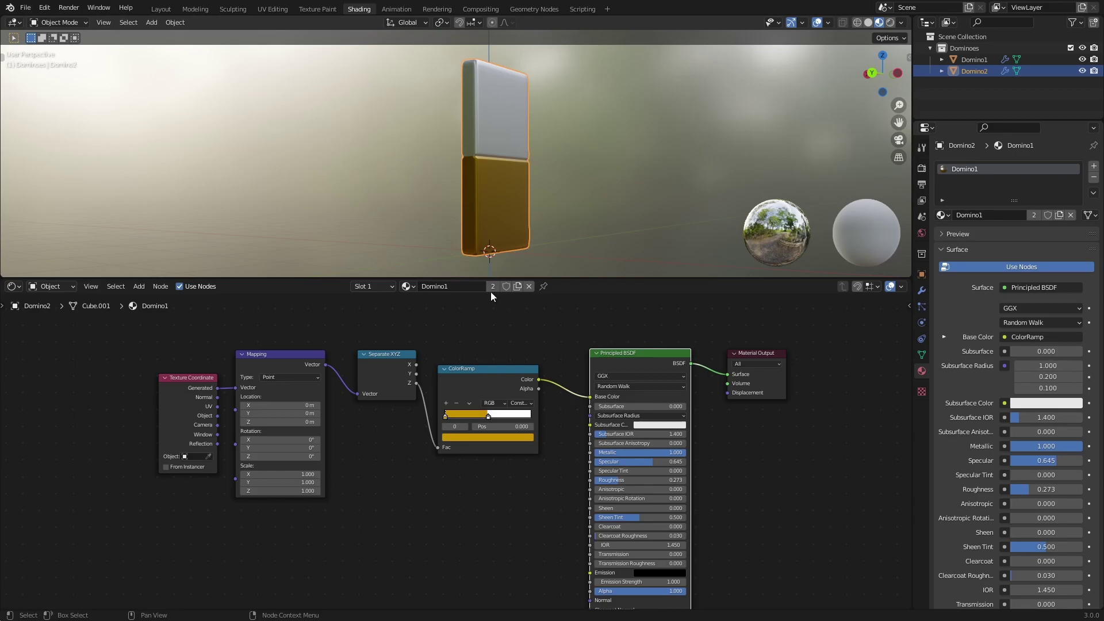
- Give Domino2 its own single-user material named Domino2
left_click(493, 286)
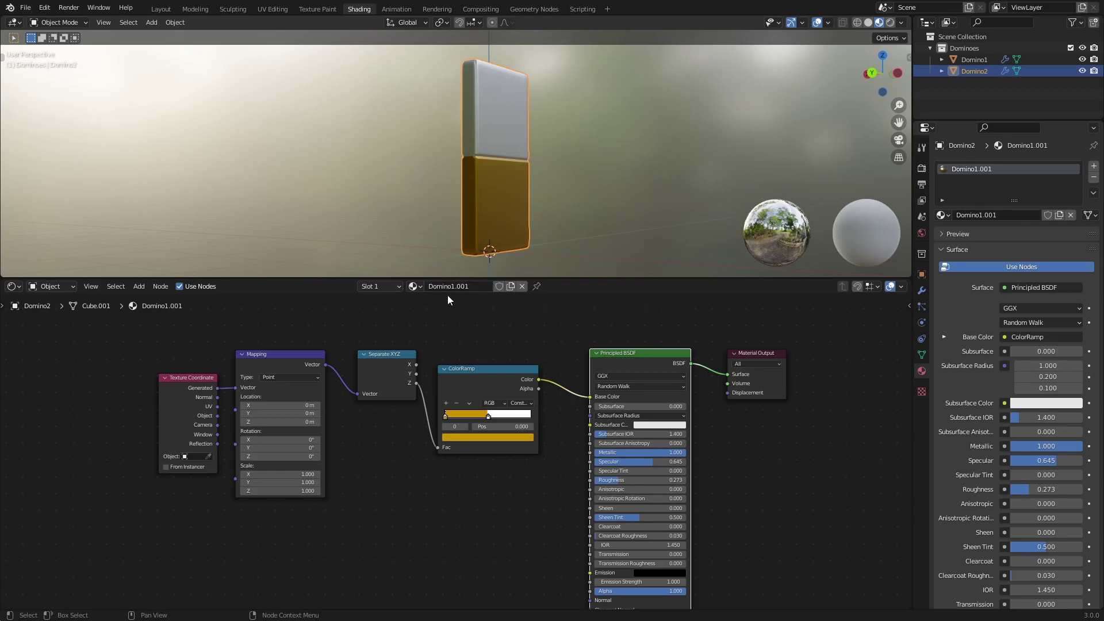
key("ctrl+s")
left_click(460, 288)
type("Domin")
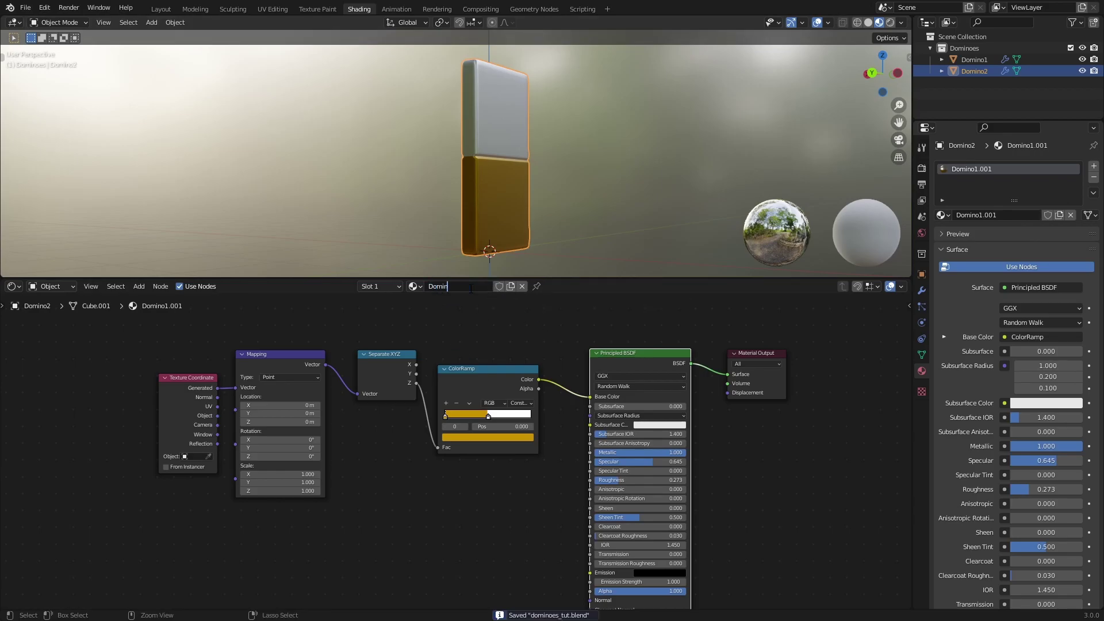
type("o2")
key("Return")
- Flip the ramp so yellow sits above white, with the yellow stop at 0.5
left_click_drag(446, 414, 499, 421)
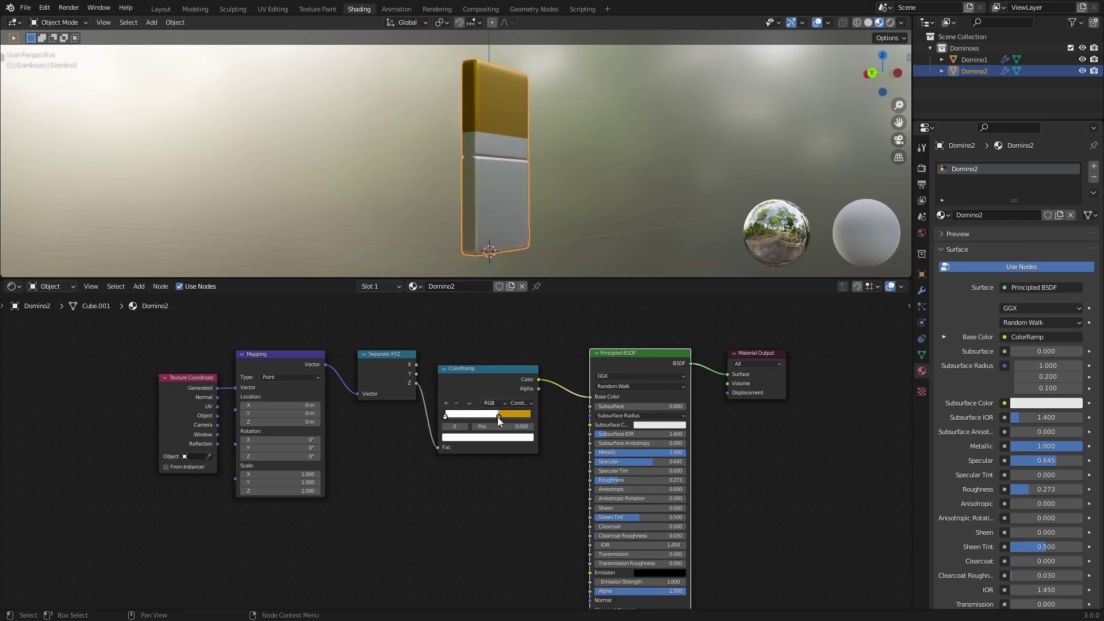
left_click(499, 414)
left_click(503, 426)
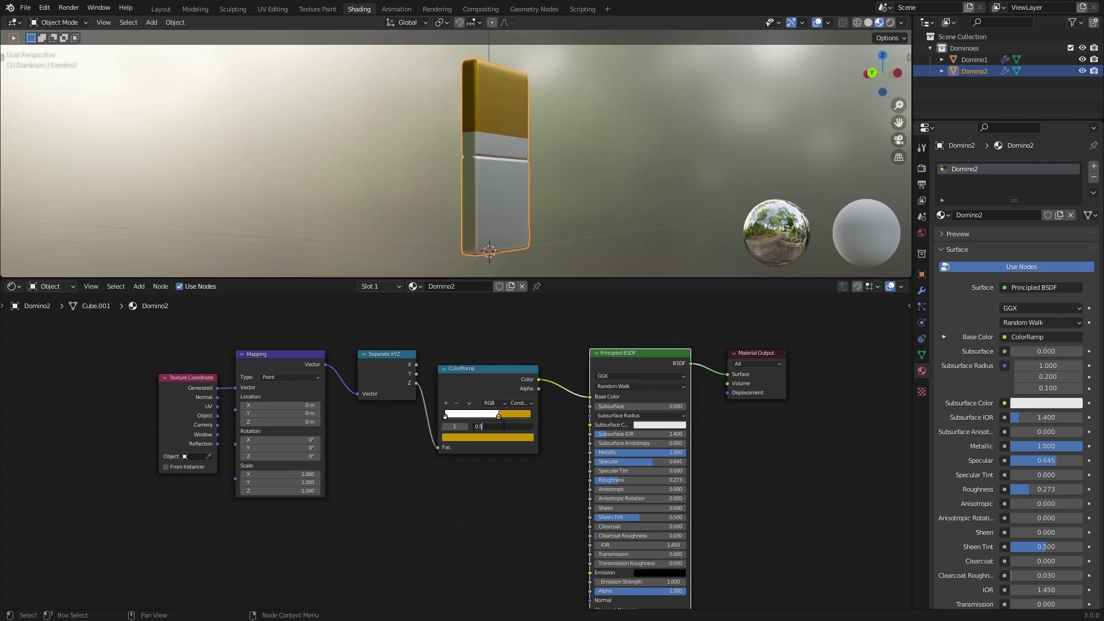
type("0.5")
key("Return")
key("ctrl+s")
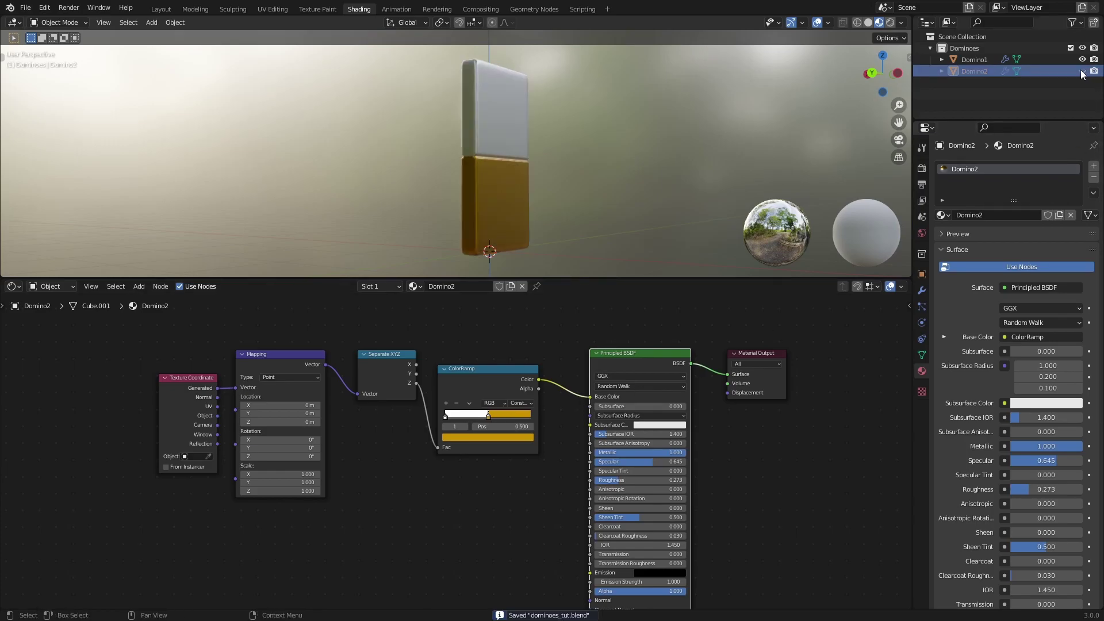
left_click(1082, 71)
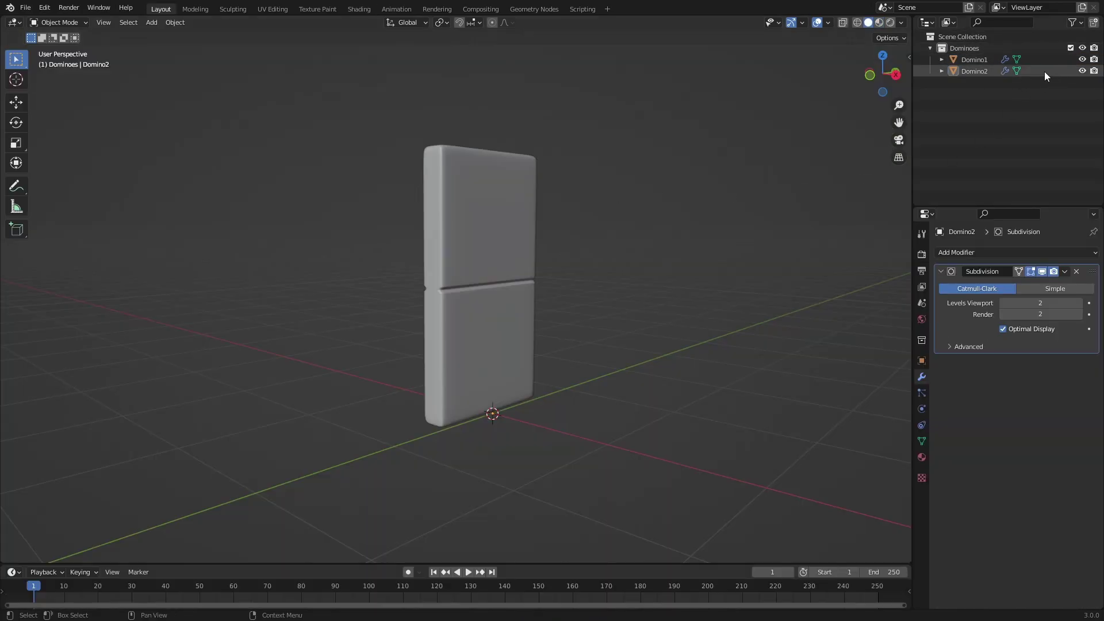
- Exclude the Dominoes collection and create a new Collection 2 under Scene Collection
left_click(1070, 48)
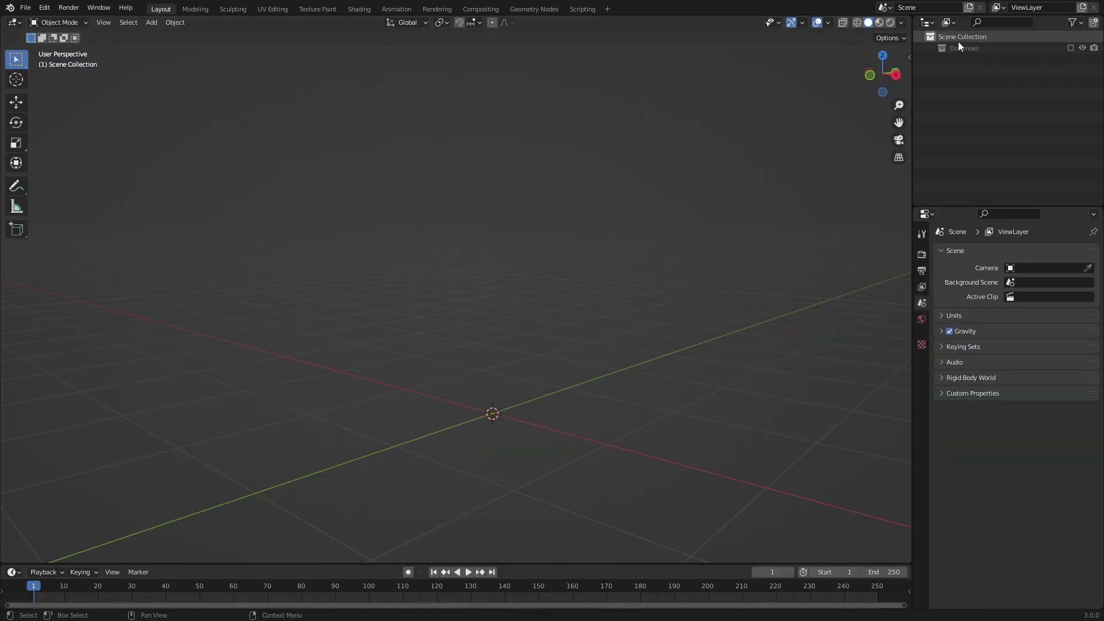
right_click(967, 40)
left_click(968, 40)
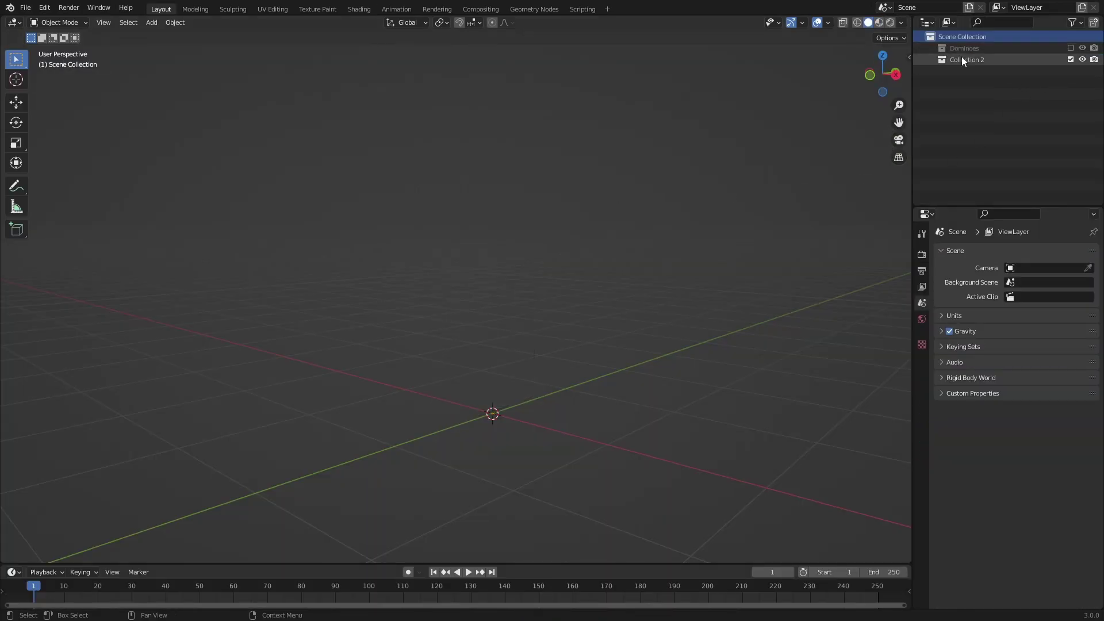
- Add a Bezier curve into the new collection and save the file
middle_click_drag(662, 190, 520, 252)
key("shift+a")
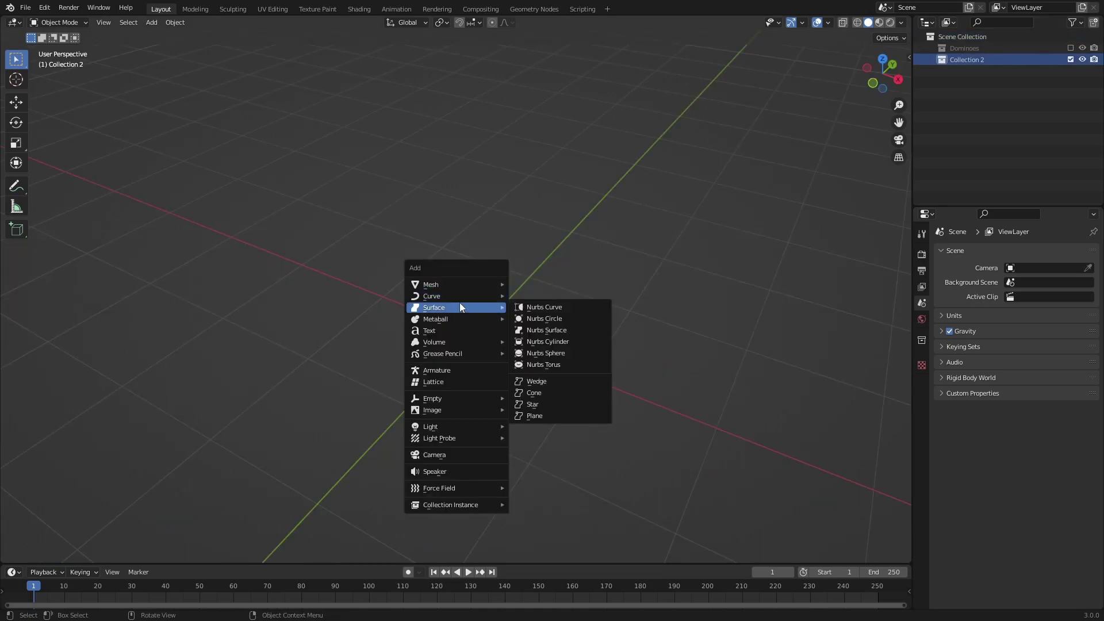
mouse_move(464, 295)
left_click(567, 299)
middle_click_drag(567, 299, 500, 253)
key("ctrl+s")
- Create a new Geometry Nodes group on the Bezier curve in the Geometry Nodes workspace
left_click(534, 8)
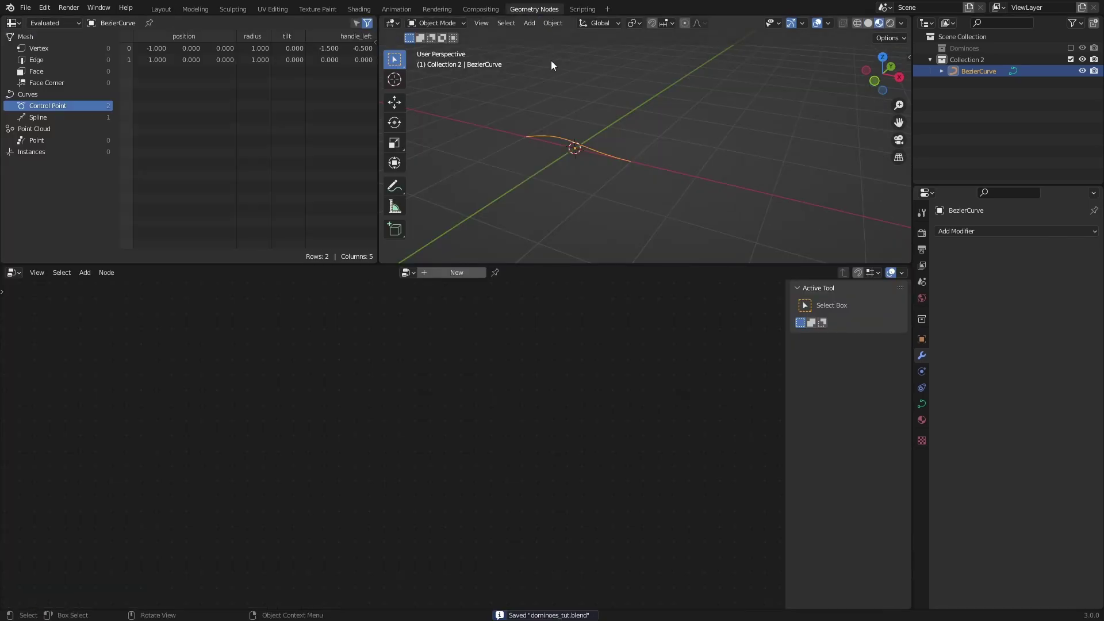
left_click(466, 272)
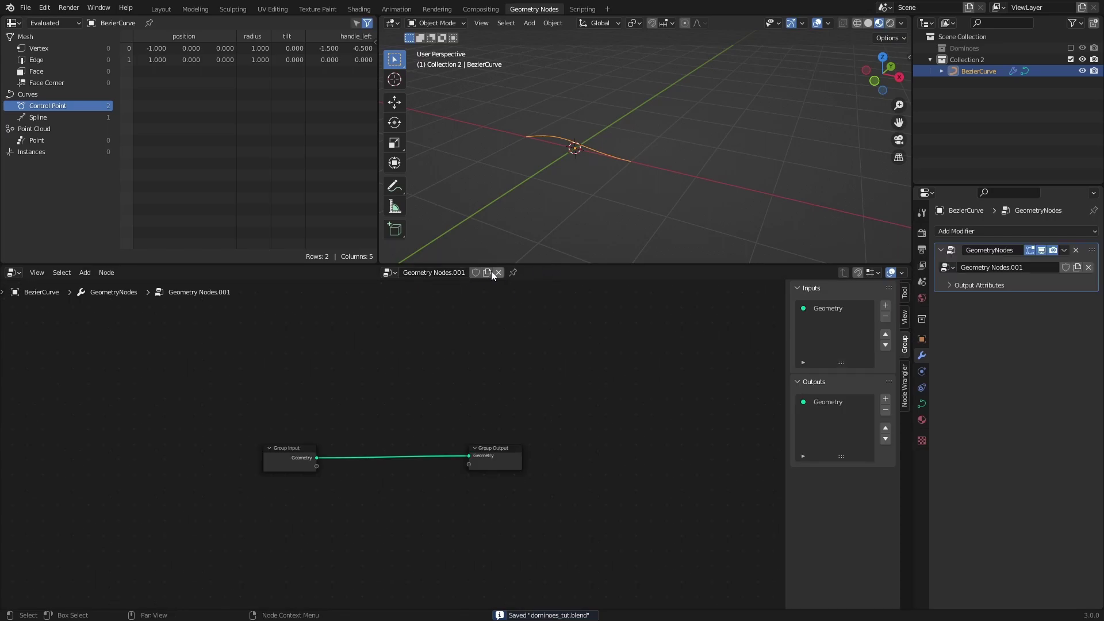
middle_click_drag(581, 168, 620, 180)
key("KP_Decimal")
- Rotate the curve's left control-point handles steeper, then save and frame all nodes
key("Tab")
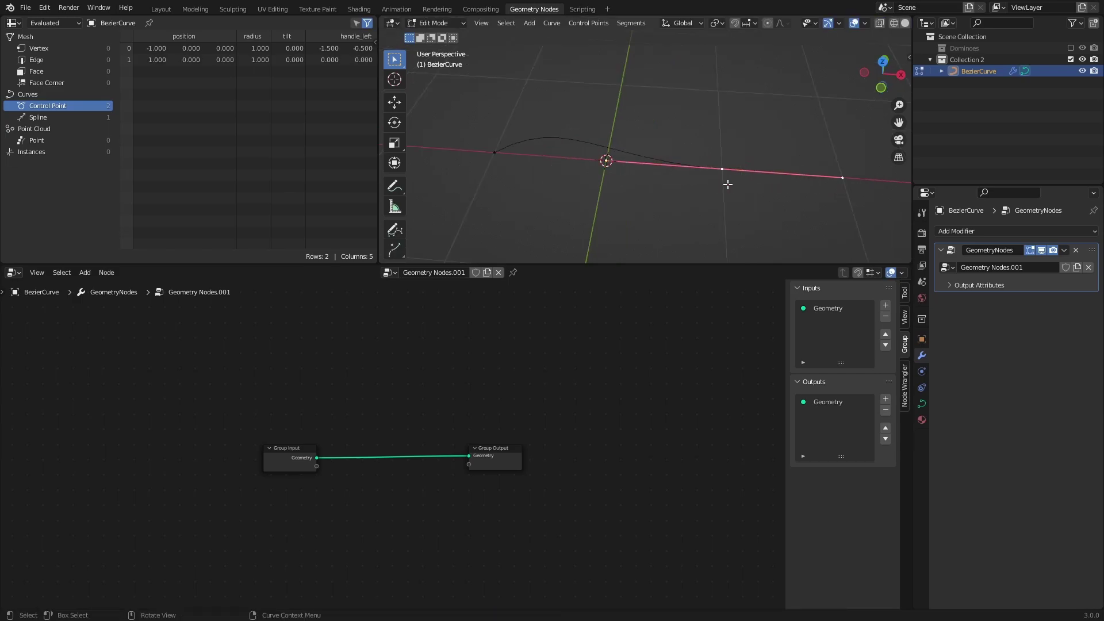
left_click(494, 152)
key("r")
left_click(583, 185)
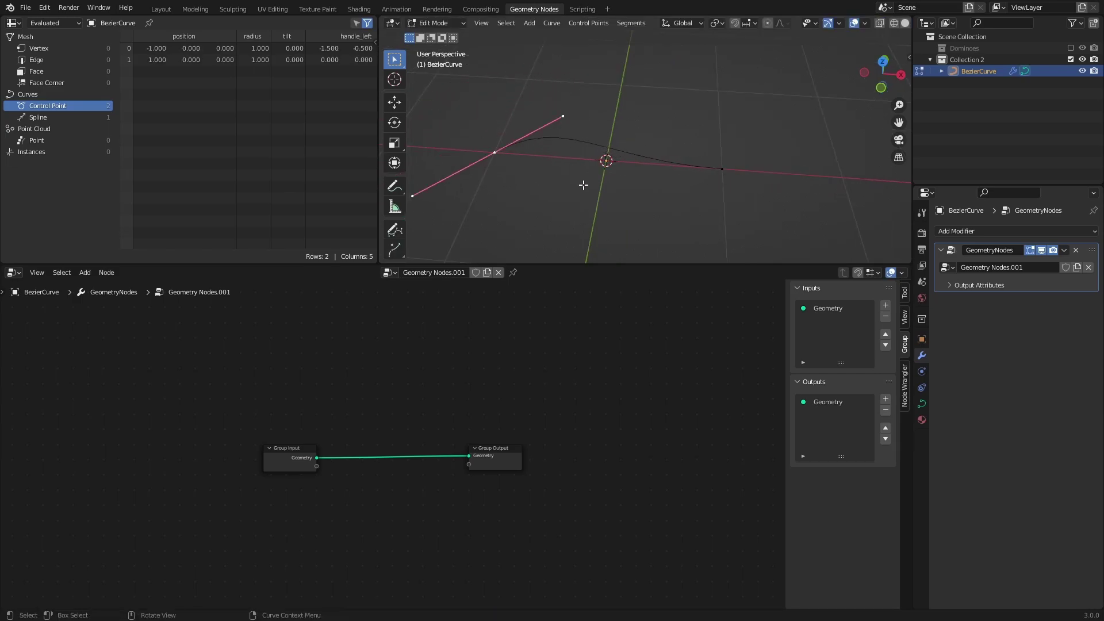
key("Tab")
key("ctrl+s")
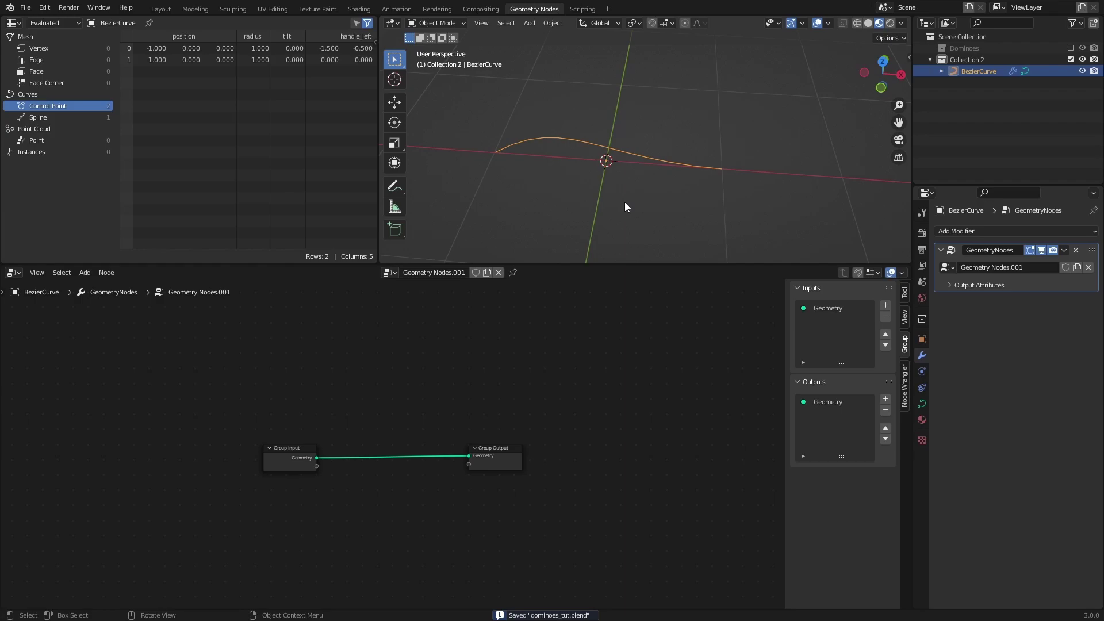
key("n")
key("Home")
- Insert a Resample Curve node on the Group Input to Group Output link
key("shift+a")
mouse_move(431, 376)
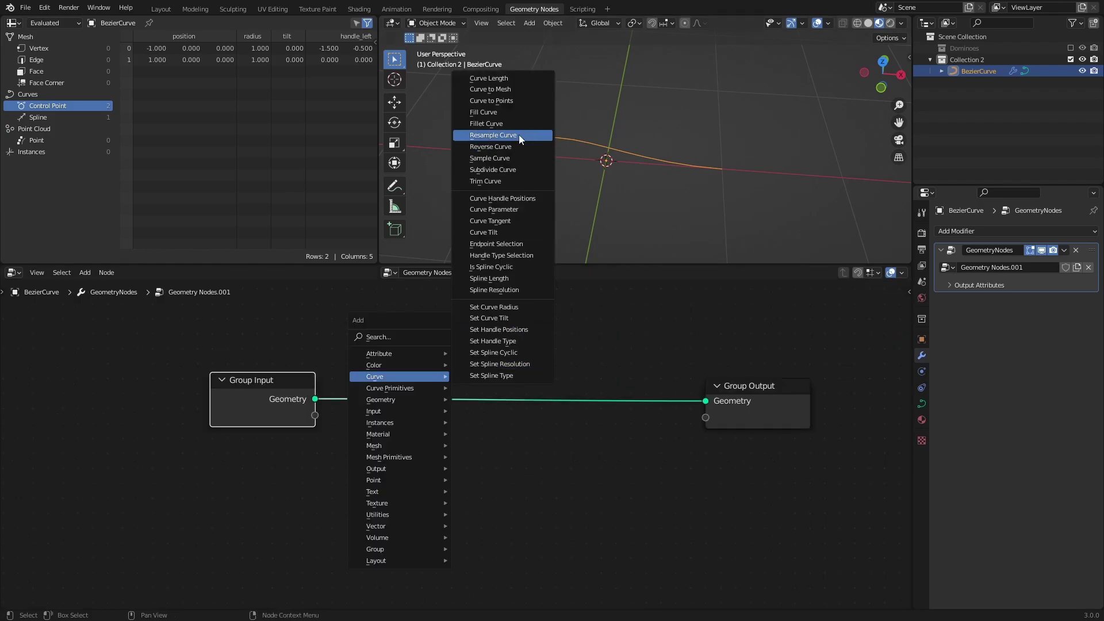
left_click(519, 134)
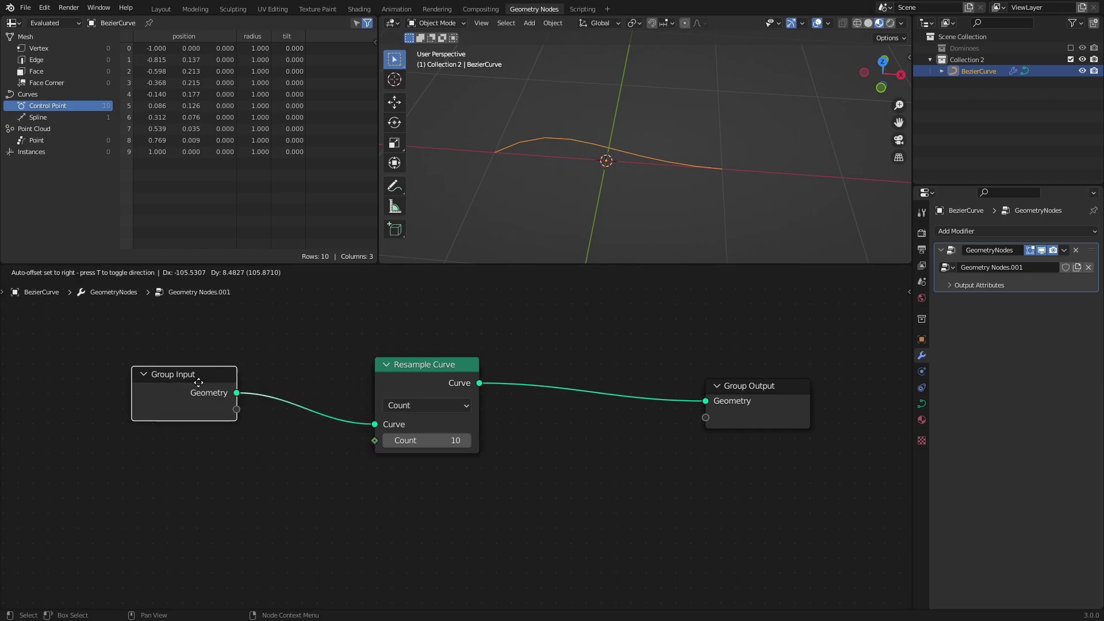
left_click(505, 441)
key("ctrl+s")
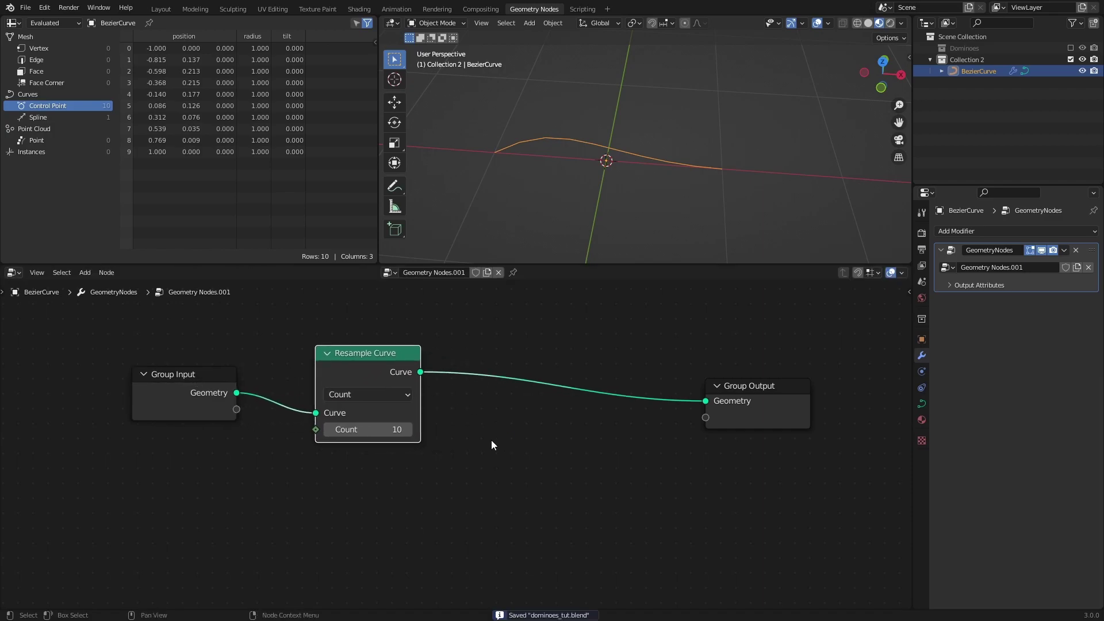
- Test resample counts 2 and 3, undo a trial end-point move, then switch to Length mode
mouse_move(397, 429)
left_mouse_down()
mouse_move(414, 430)
mouse_move(381, 429)
left_mouse_up()
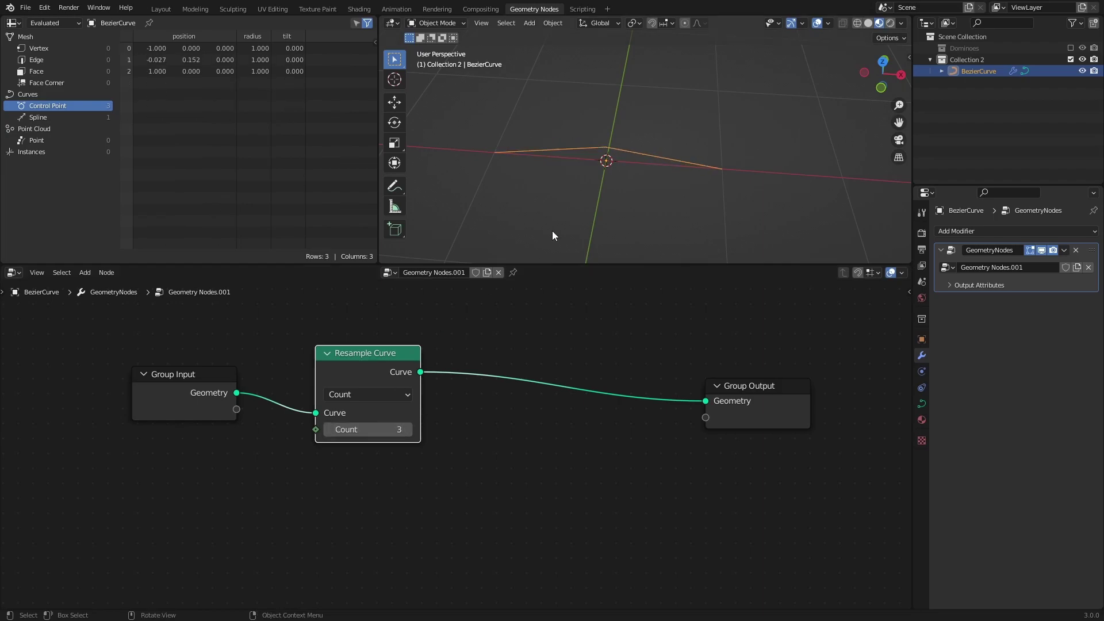
middle_click_drag(568, 182, 635, 172, "shift")
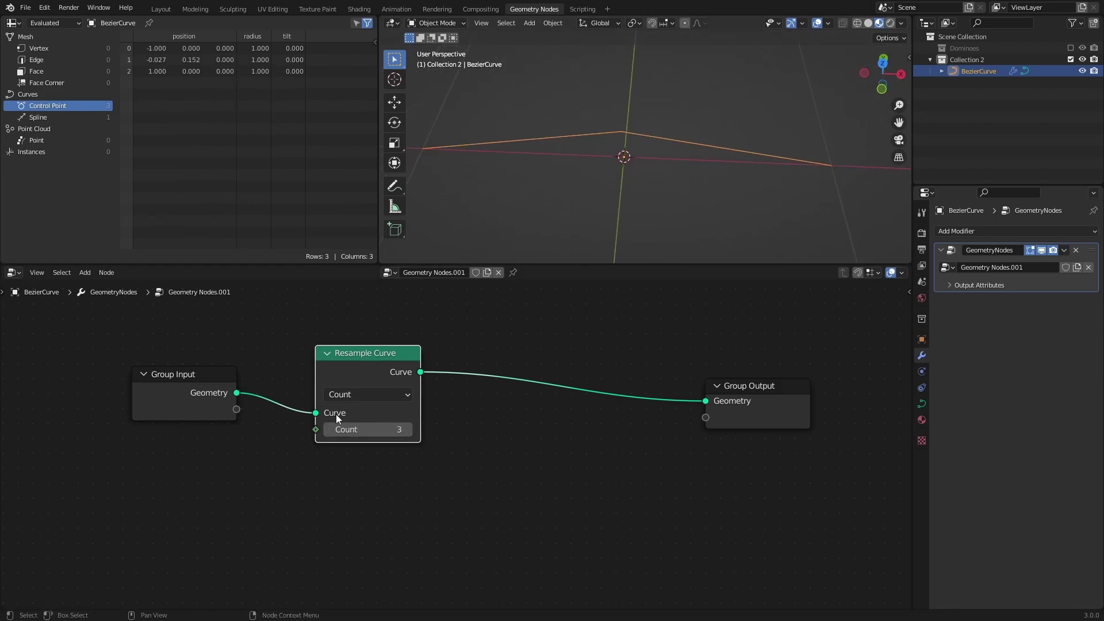
left_click_drag(329, 430, 412, 431)
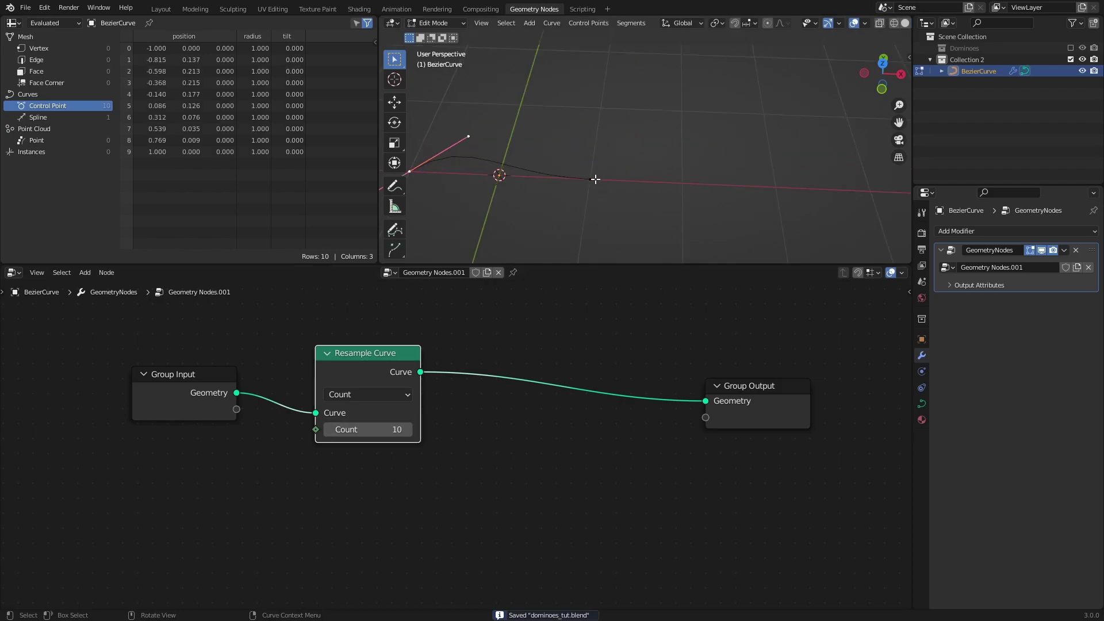
left_click(595, 179)
key("g")
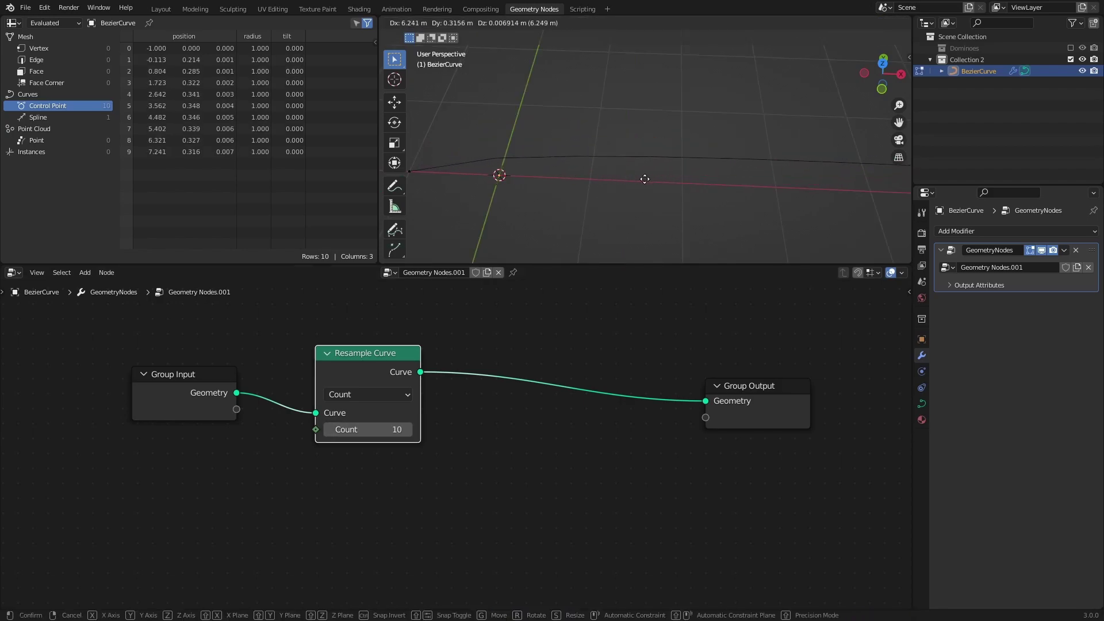
left_click(786, 153)
middle_click_drag(786, 153, 735, 205, "shift")
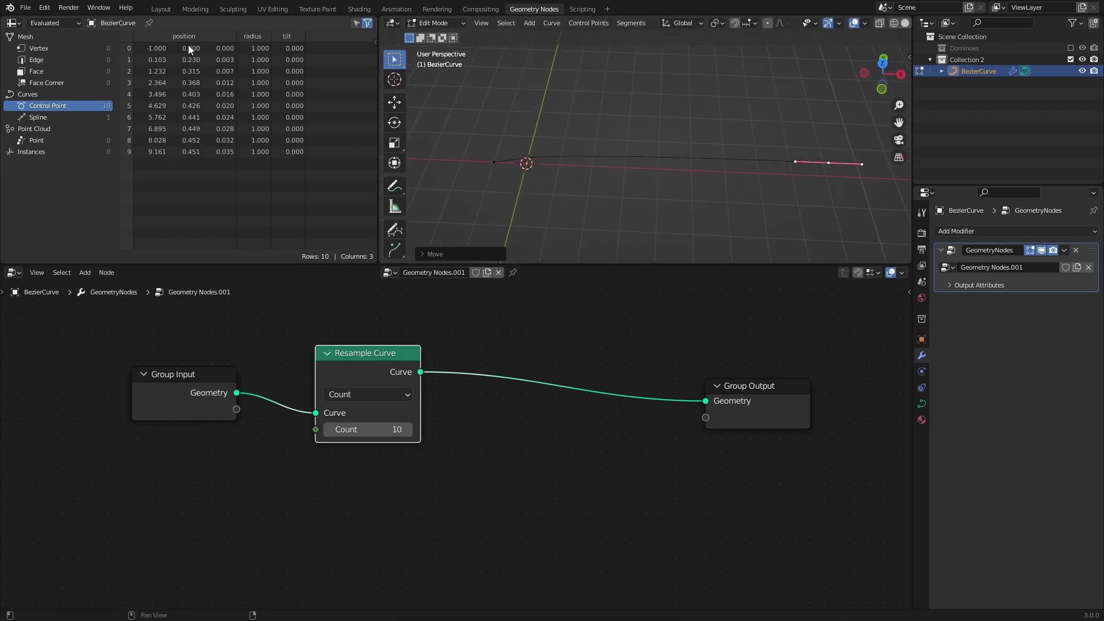
key("ctrl+z")
middle_click_drag(542, 198, 592, 227, "shift")
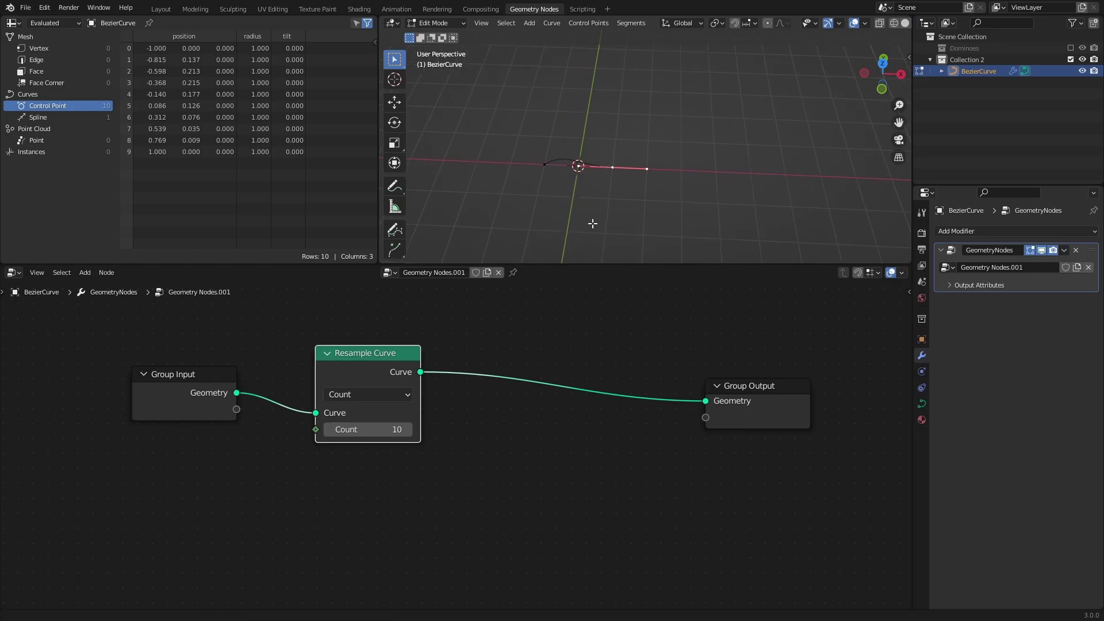
key("ctrl+z")
key("ctrl+z")
left_click(402, 394)
left_click(362, 448)
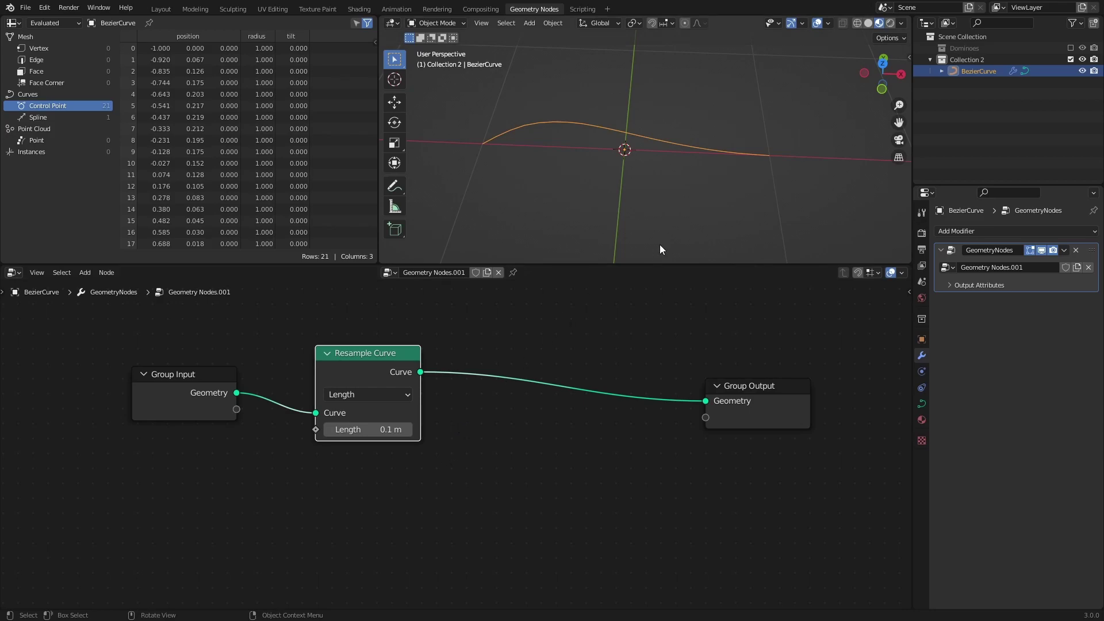
- Move the curve's points in Edit Mode, return to Object Mode and save
scroll(629, 173, "down", 2)
key("Tab")
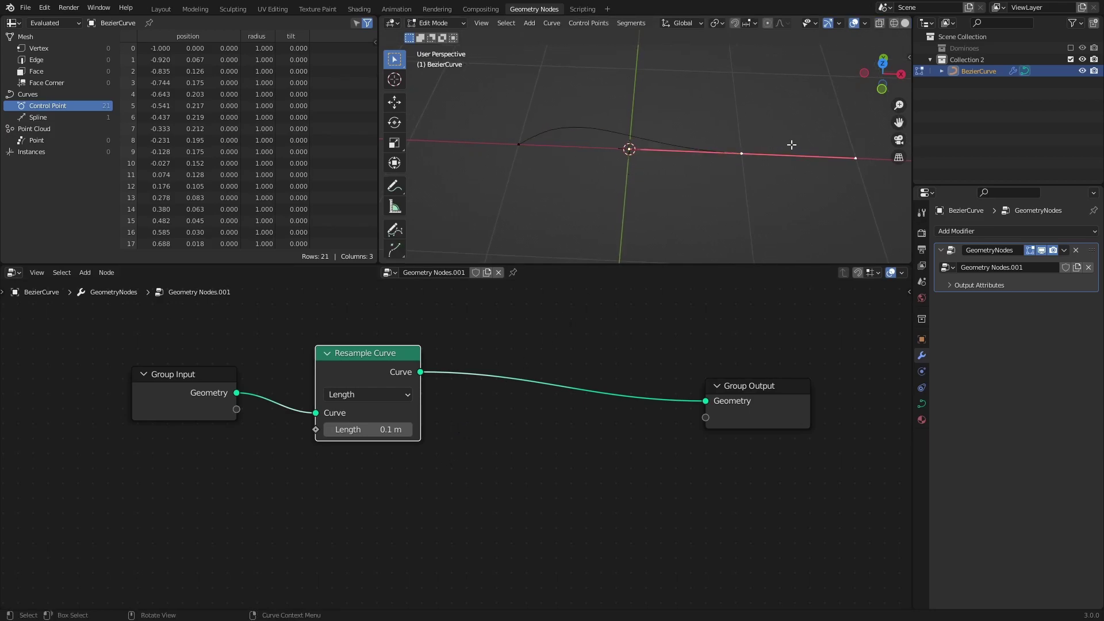
key("g")
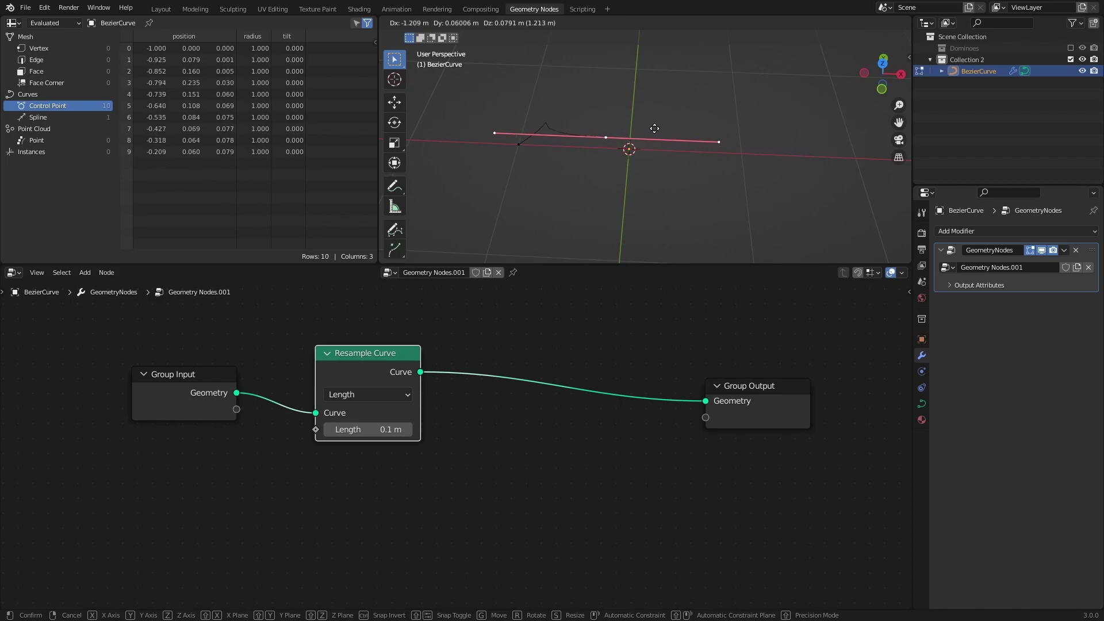
left_click(653, 127)
key("Tab")
key("ctrl+s")
- Set the Resample Curve Length to 0.12 m after trying 0.34 m
mouse_move(369, 429)
left_mouse_down()
mouse_move(395, 430)
mouse_move(377, 430)
left_mouse_up()
key("ctrl+s")
left_click(375, 435)
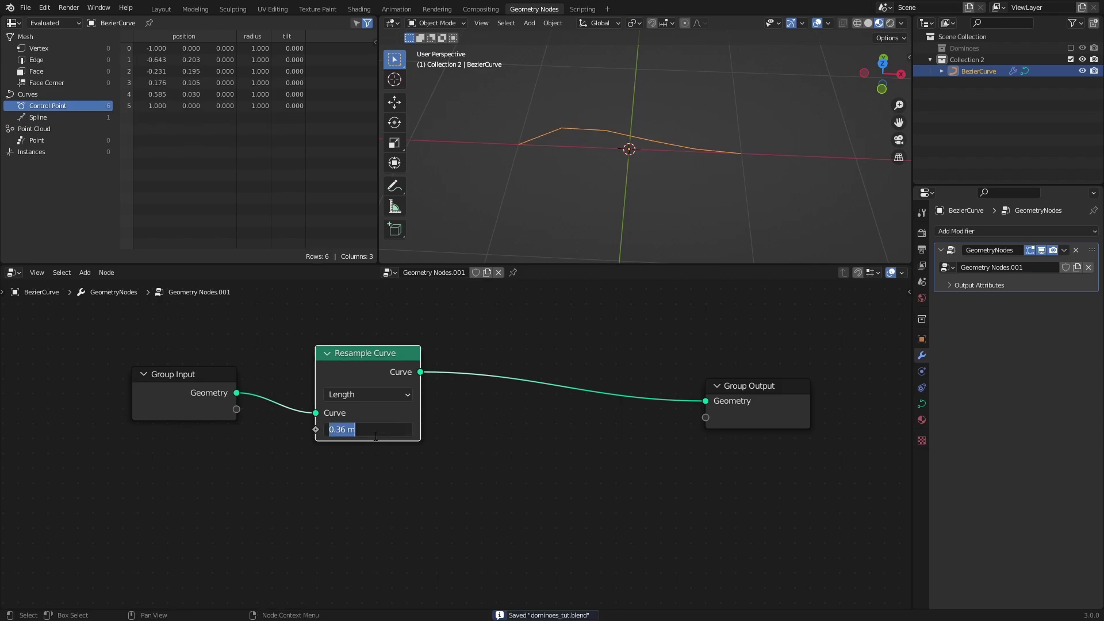
type("0.12")
key("Return")
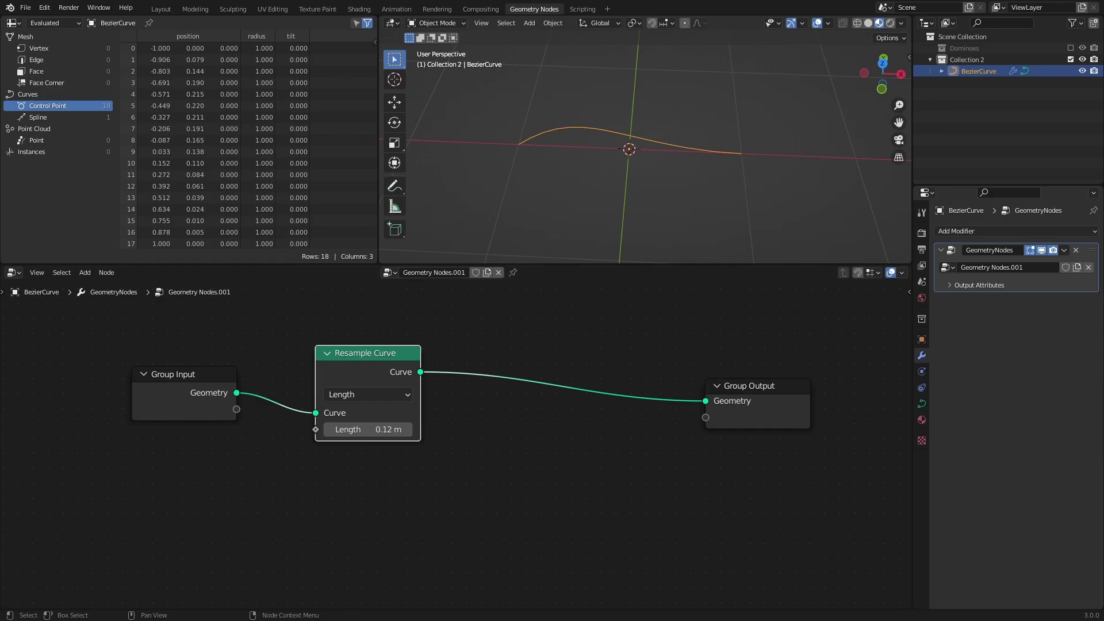
scroll(322, 467, "right", 6, "ctrl")
- Add an Instance on Points node on the resampled curve link
left_click_drag(527, 451, 662, 420)
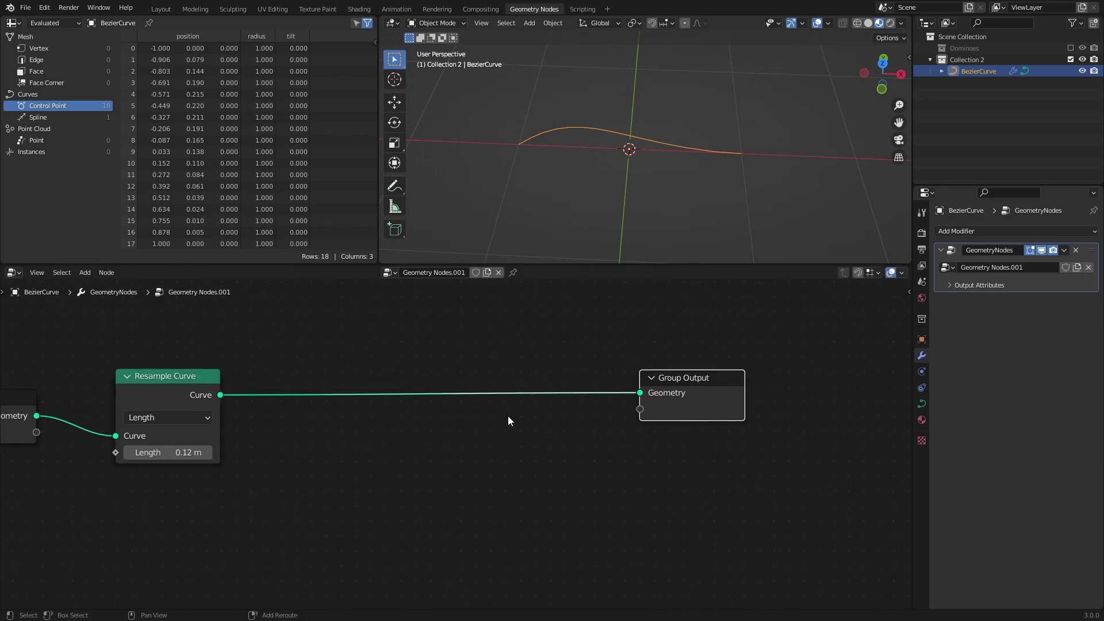
key("shift+a")
mouse_move(443, 468)
left_click(512, 471)
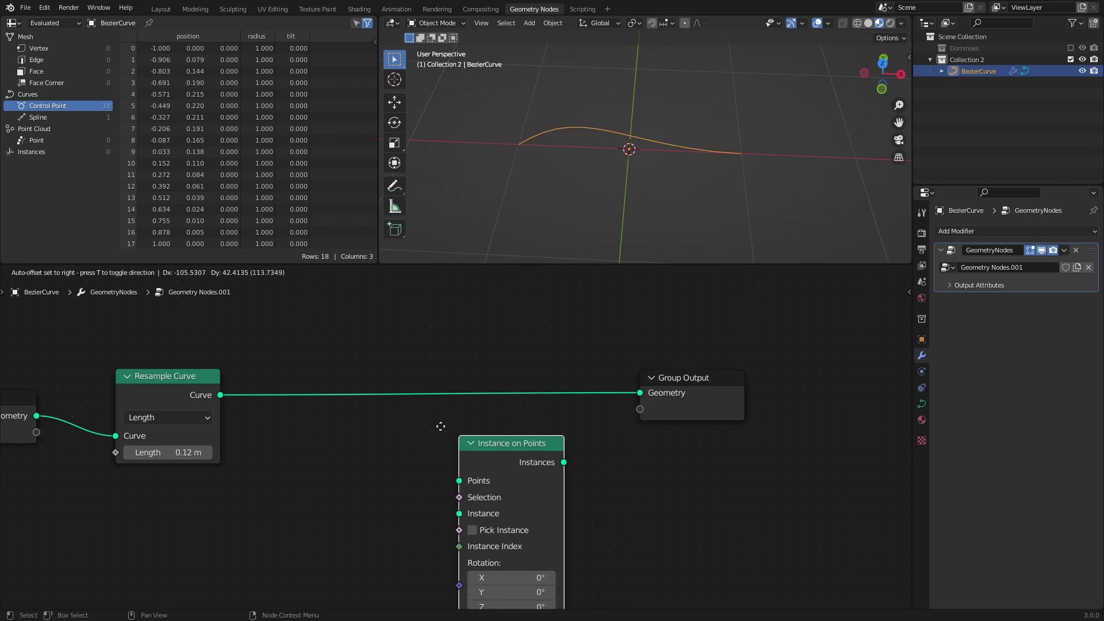
left_click(459, 371)
middle_click_drag(325, 431, 395, 399)
left_click_drag(517, 312, 514, 428)
- Insert a Join Geometry node before Group Output and link the resampled curve into it
key("shift+a")
mouse_move(555, 338)
left_click(641, 387)
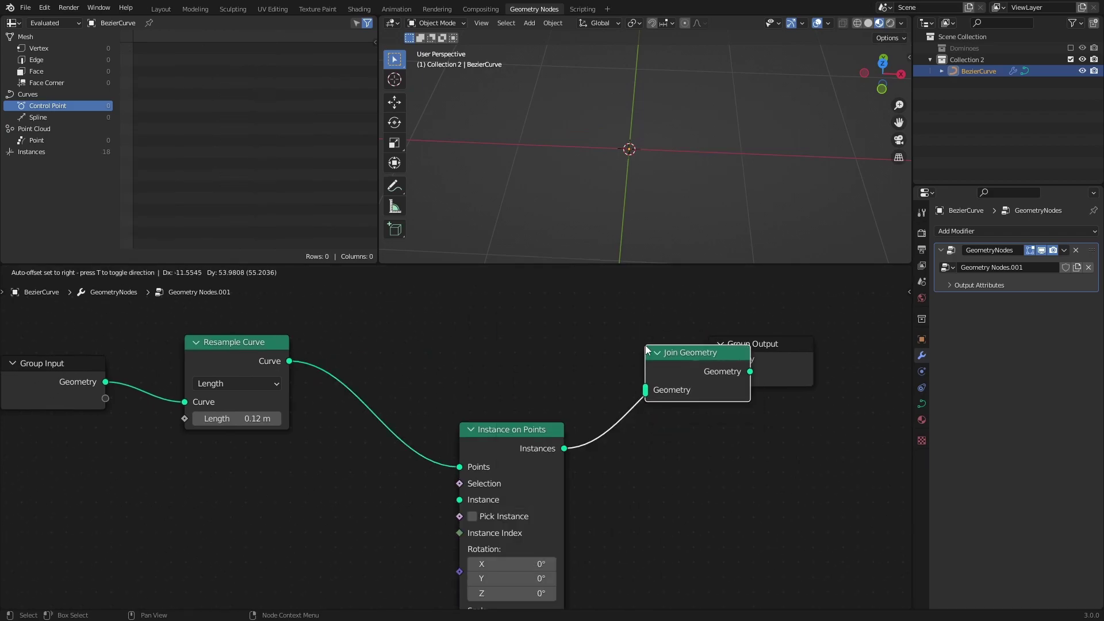
left_click(689, 341)
left_click_drag(290, 361, 582, 378)
left_click(653, 364)
- Adjust the curve's points in Edit Mode and reconnect the resampled curve to Join Geometry
key("Tab")
middle_click_drag(723, 156, 727, 188)
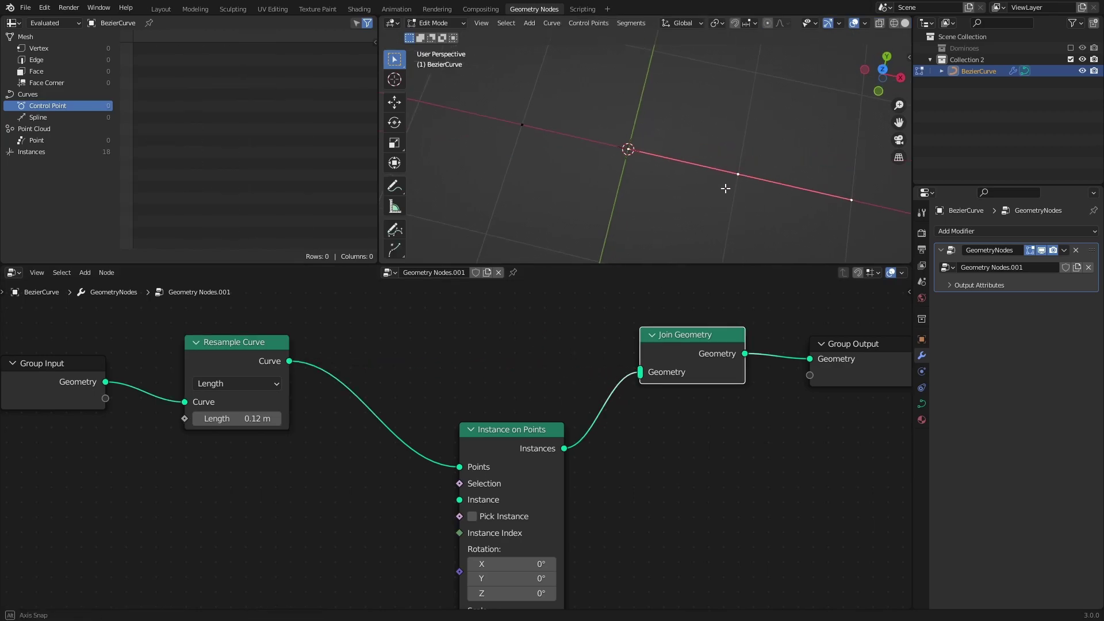
key("g")
left_click(742, 126)
middle_click_drag(742, 126, 517, 276)
left_click_drag(289, 361, 641, 372)
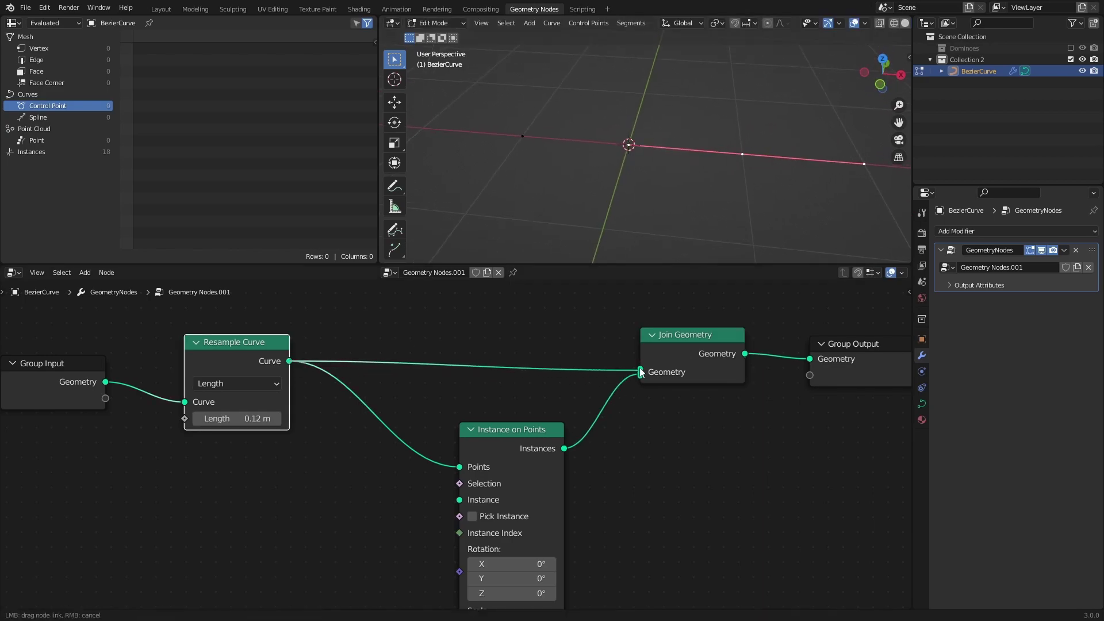
mouse_move(684, 173)
middle_mouse_down()
mouse_move(684, 138)
mouse_move(708, 190)
mouse_move(675, 178)
middle_mouse_up()
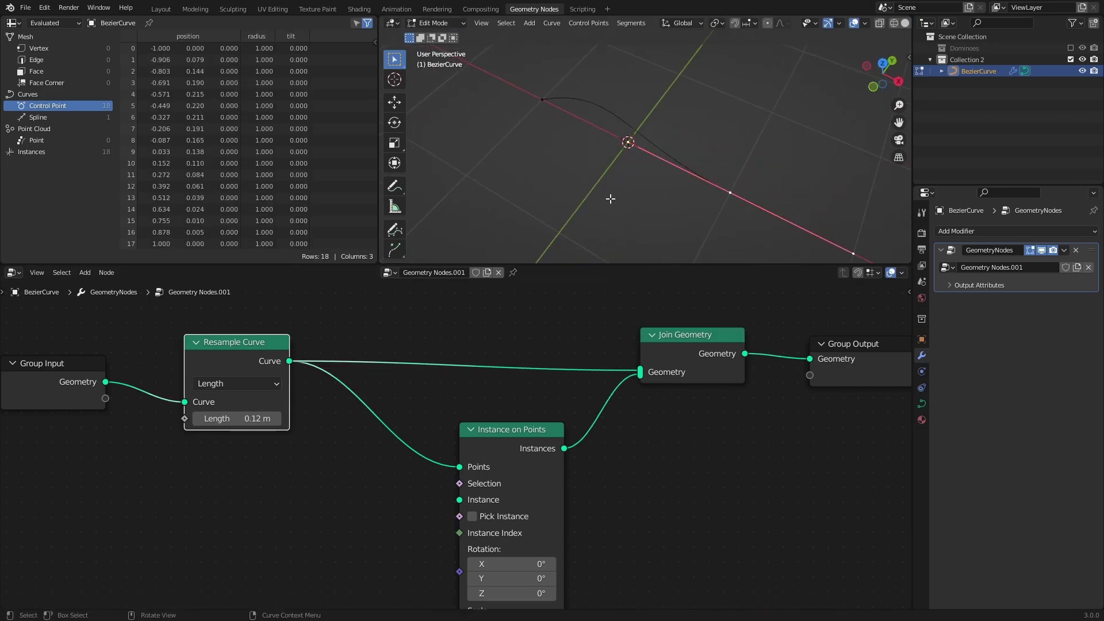
- Feed the Dominoes collection through a Collection Info node into Instance on Points
key("Tab")
key("ctrl+s")
left_click_drag(971, 47, 323, 432)
middle_click_drag(322, 432, 358, 387)
left_click_drag(386, 401, 440, 375)
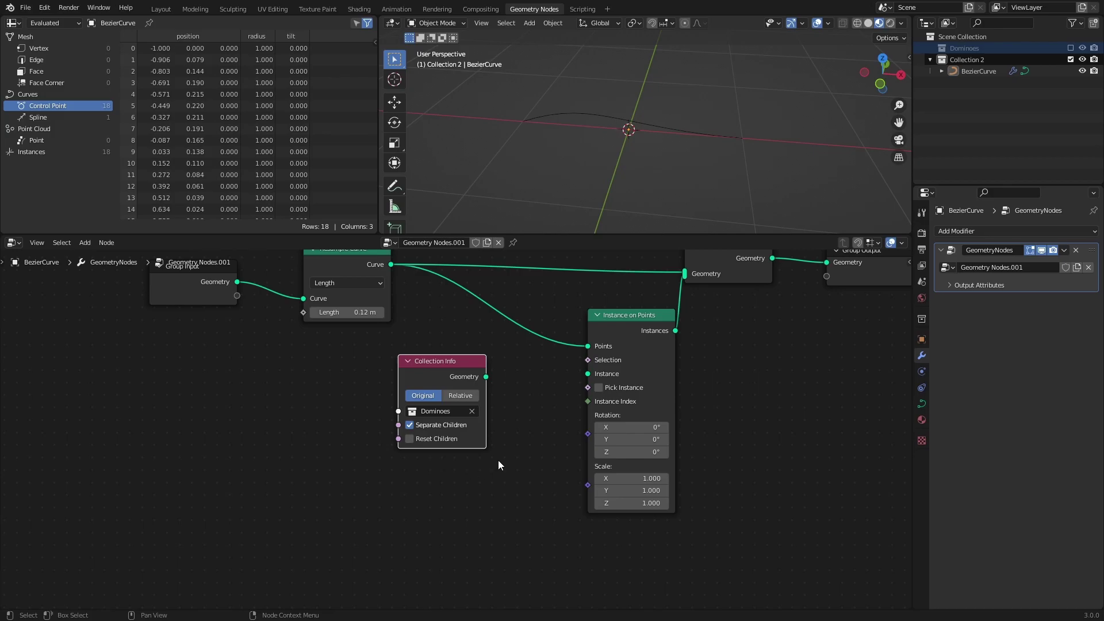
left_click_drag(487, 377, 589, 374)
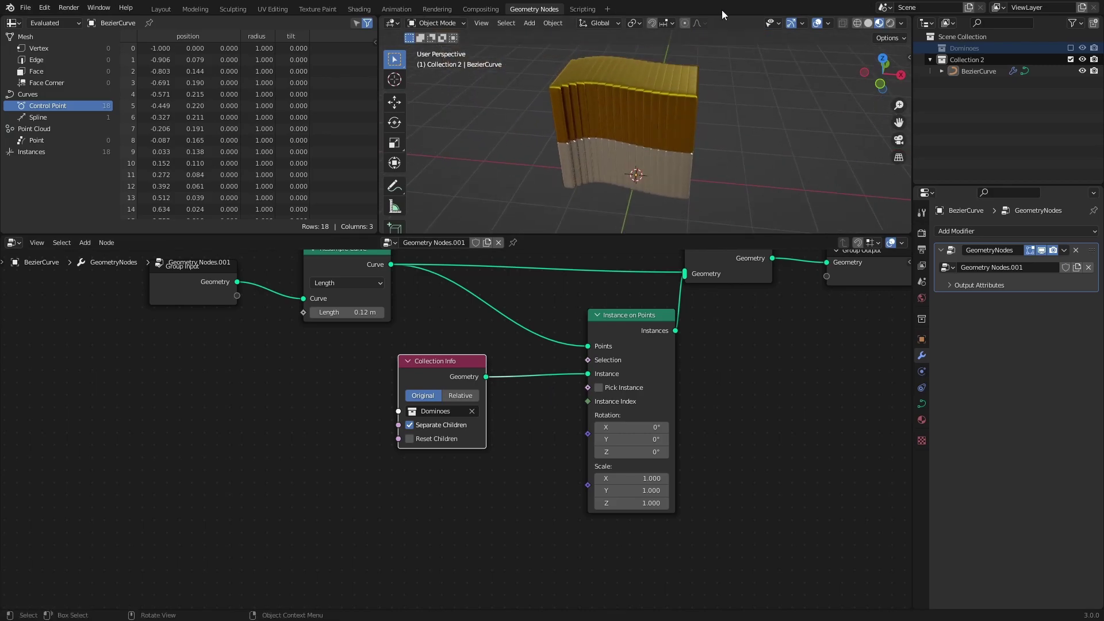
- Switch to solid shading and scale the domino instances to 0.2 on all axes
key("z")
left_click(767, 135)
mouse_move(768, 136)
middle_mouse_down()
mouse_move(688, 137)
mouse_move(588, 361)
middle_mouse_up()
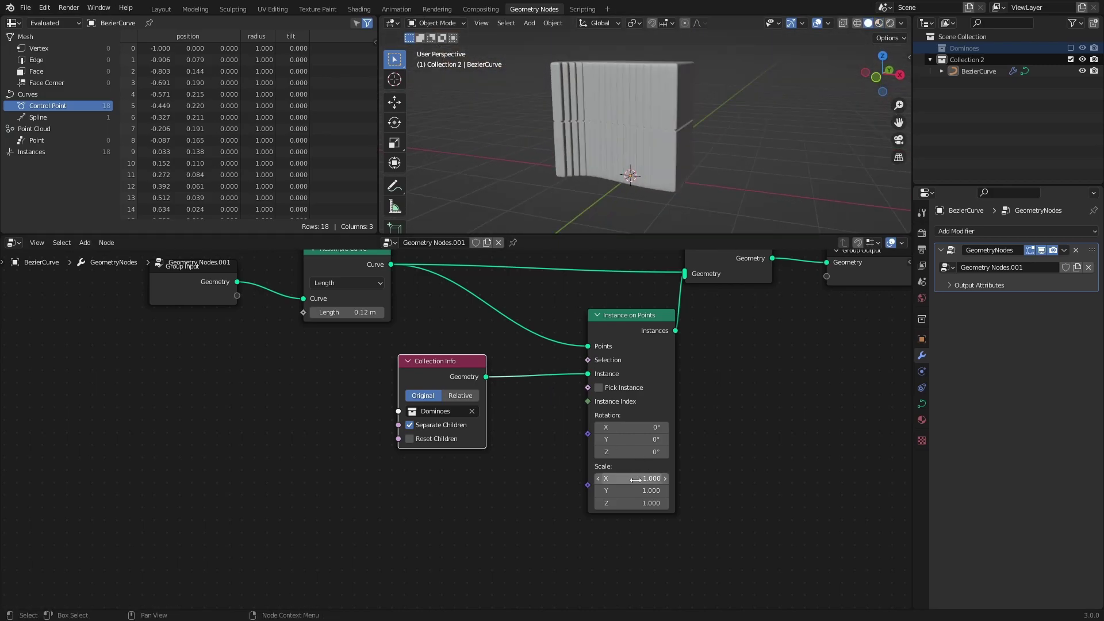
left_click_drag(635, 480, 637, 480)
type("0.2")
key("Return")
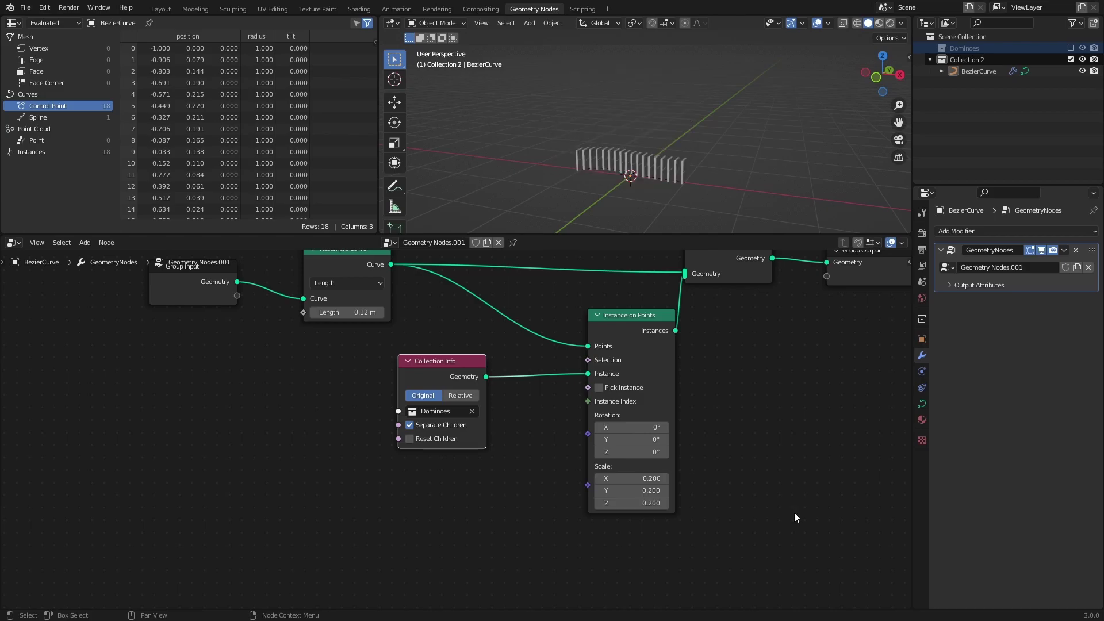
left_click(629, 170)
scroll(629, 171, "up", 6)
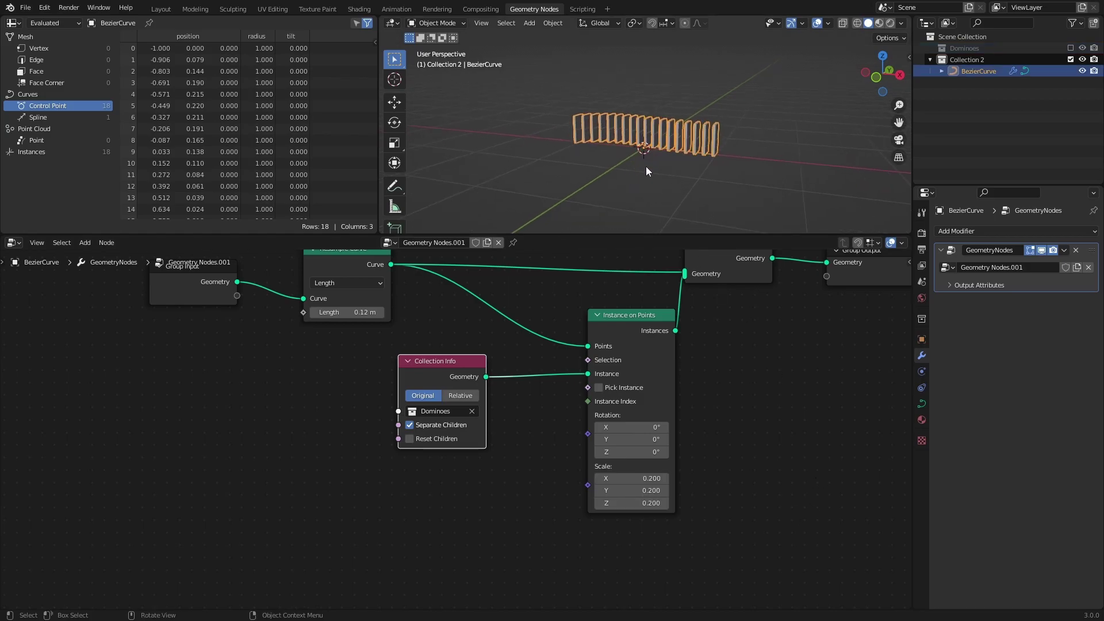
middle_click_drag(646, 154, 625, 189)
- Save the file and check the domino row from top view
key("ctrl+s")
key("KP_7")
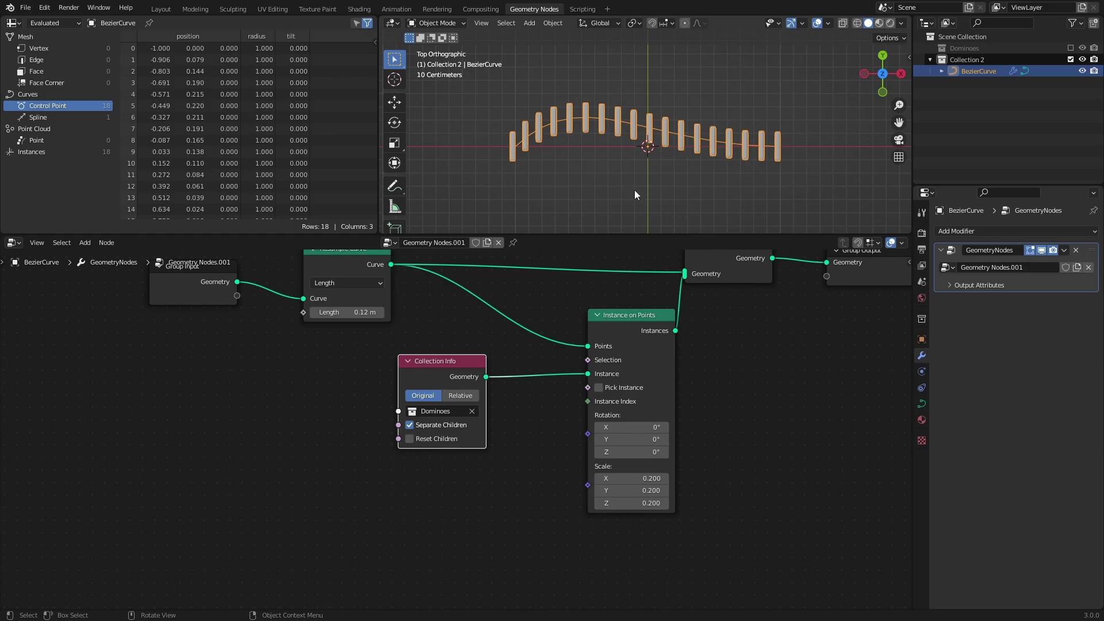
middle_click_drag(634, 190, 635, 150)
- Add a Curve Tangent node to the Geometry Nodes tree
middle_click_drag(218, 402, 331, 380)
key("shift+a")
mouse_move(320, 380)
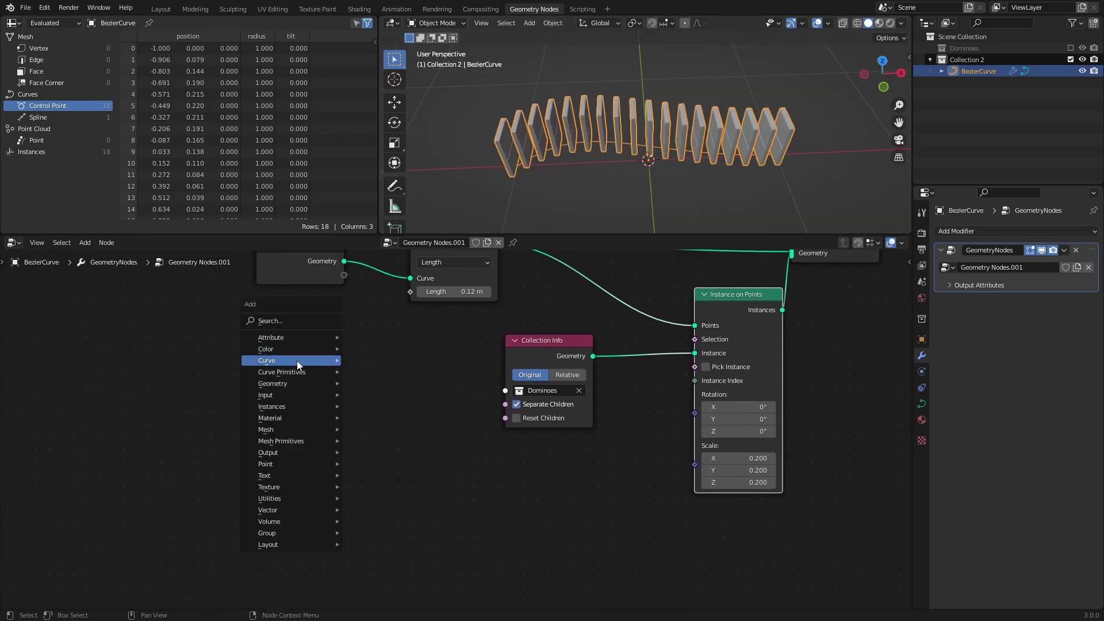
mouse_move(333, 362)
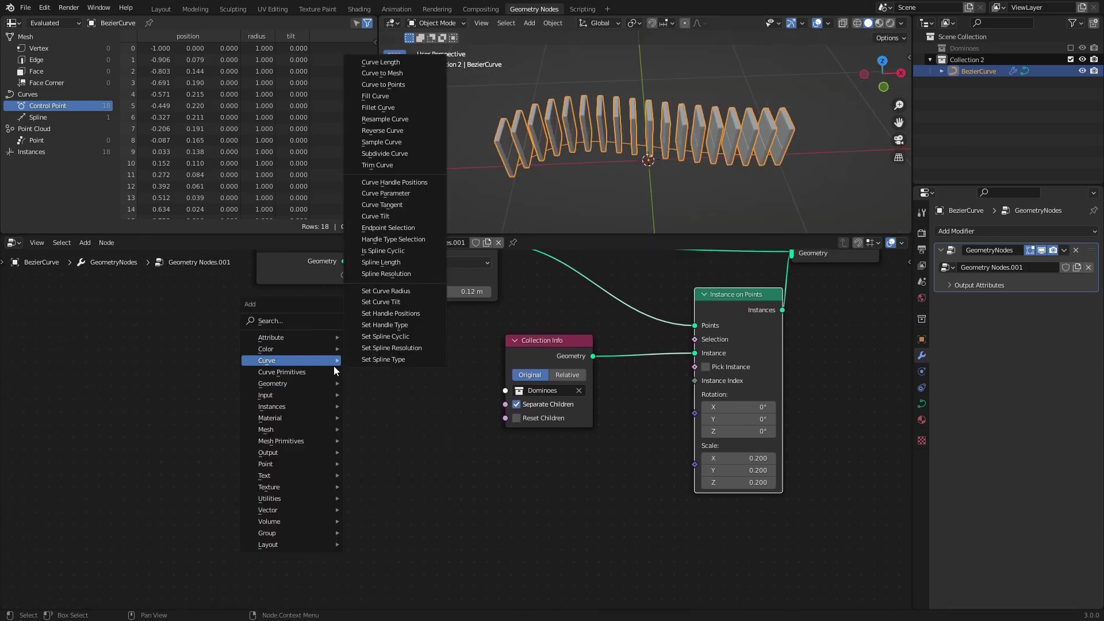
left_click(398, 205)
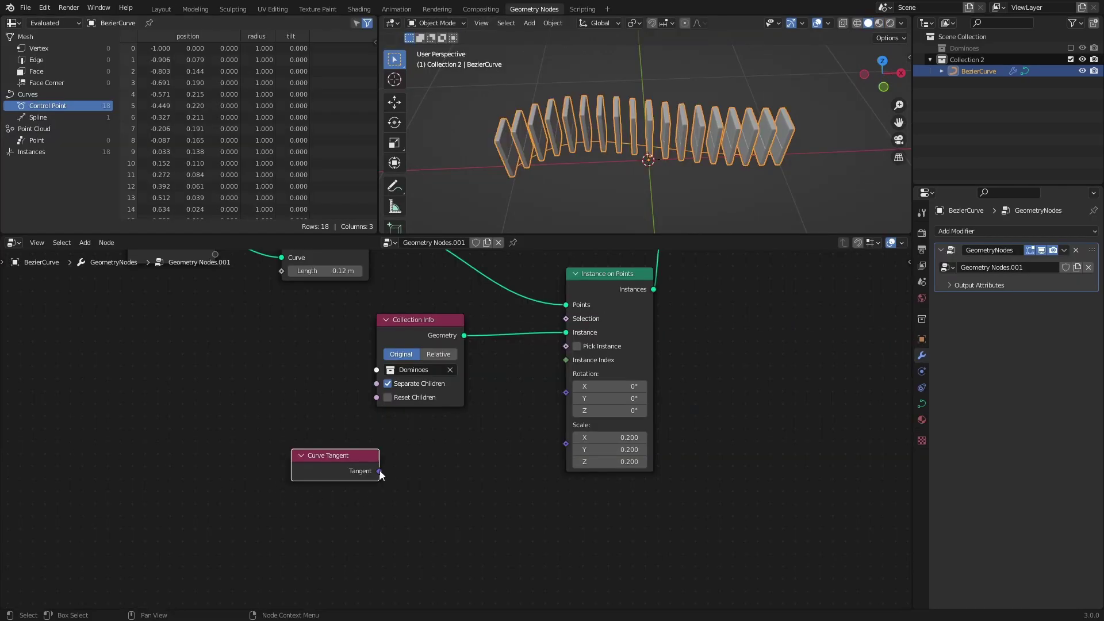
- Link Curve Tangent to Rotation and insert an Align Euler to Vector node on that link
left_click_drag(380, 470, 566, 392)
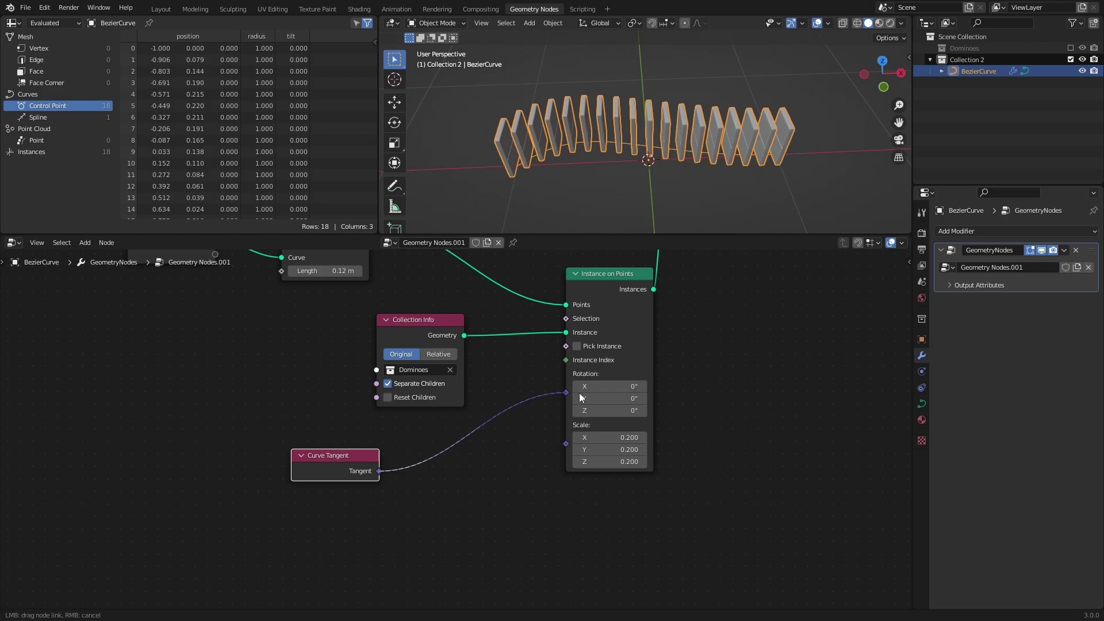
middle_click_drag(610, 184, 524, 138)
key("shift+a")
left_click(455, 414)
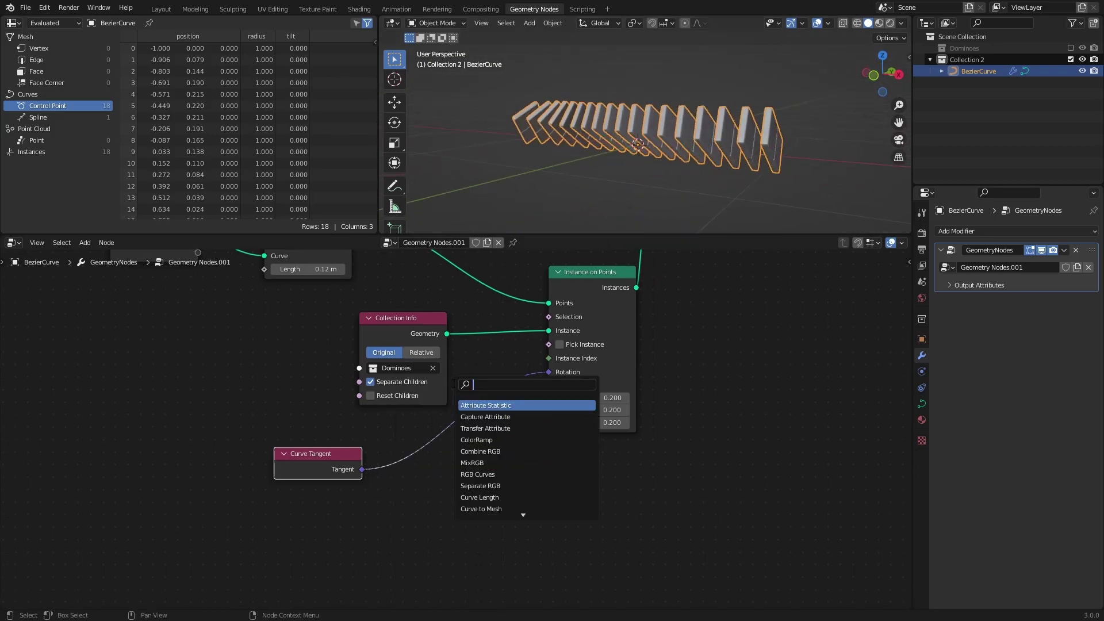
type("alig")
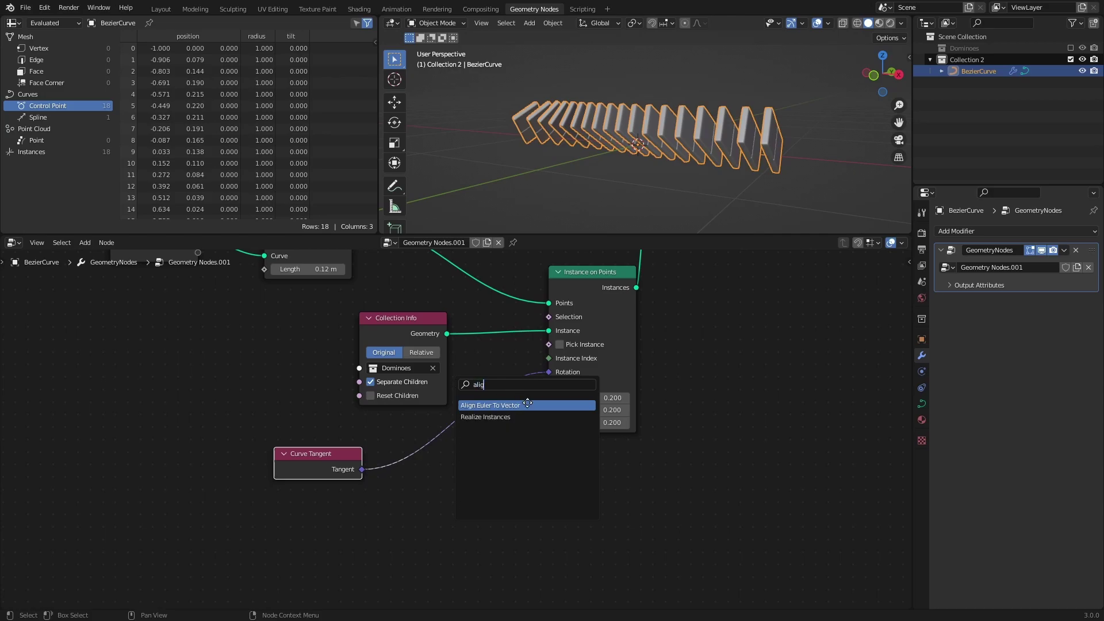
left_click(527, 405)
left_click(527, 405)
key("ctrl+s")
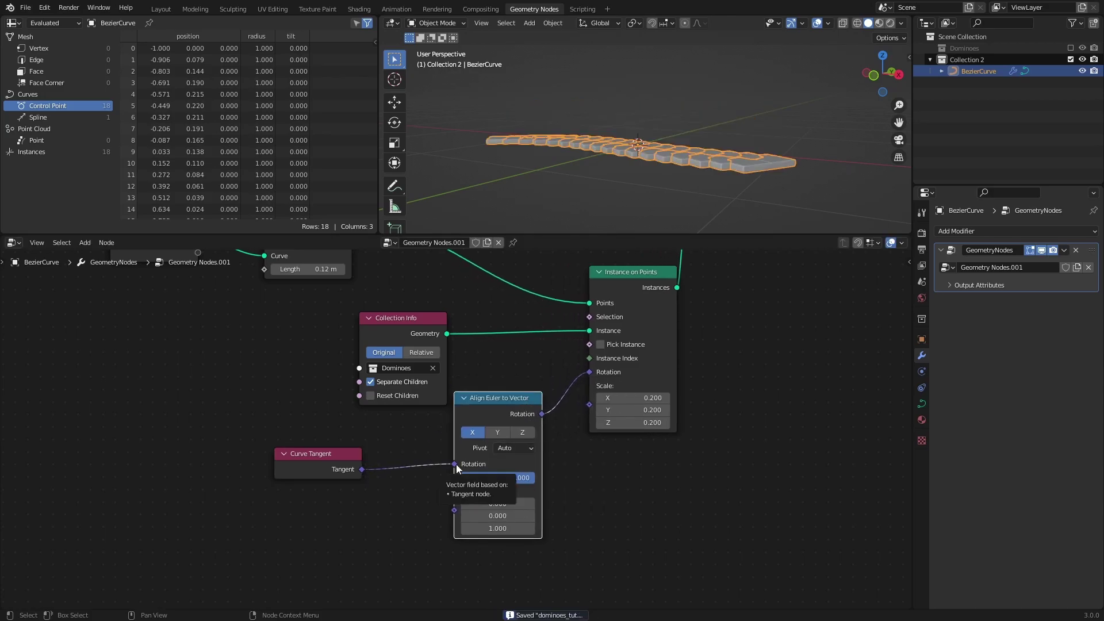
- Feed Curve Tangent into the Align Euler to Vector node's Vector input, then view from top
left_click_drag(455, 465, 409, 470)
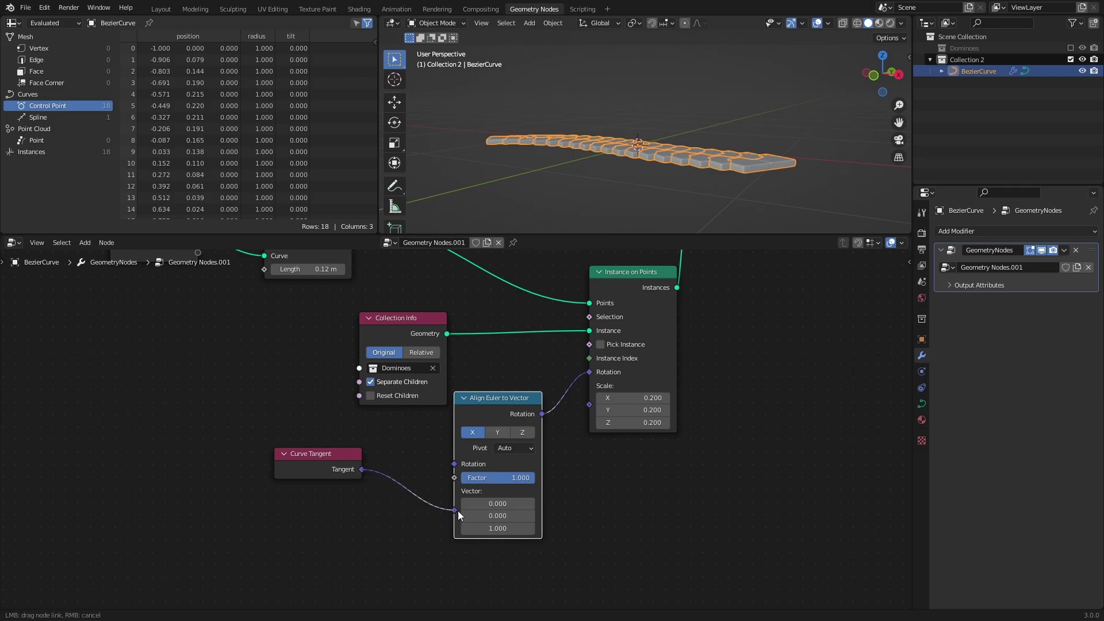
left_click_drag(459, 513, 460, 515)
left_click(580, 381)
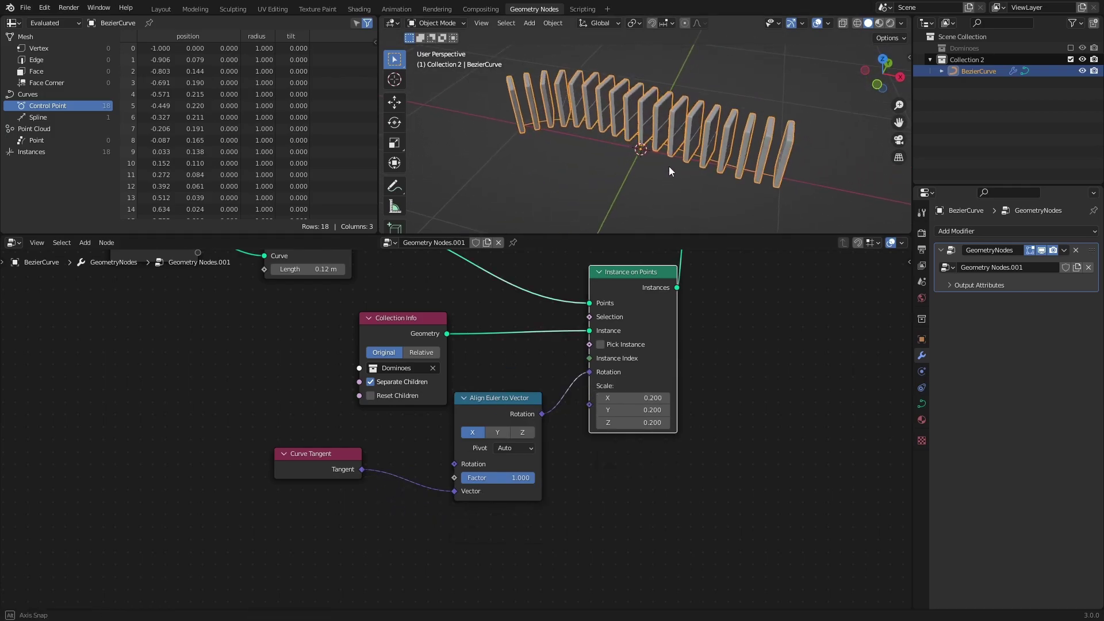
key("KP_7")
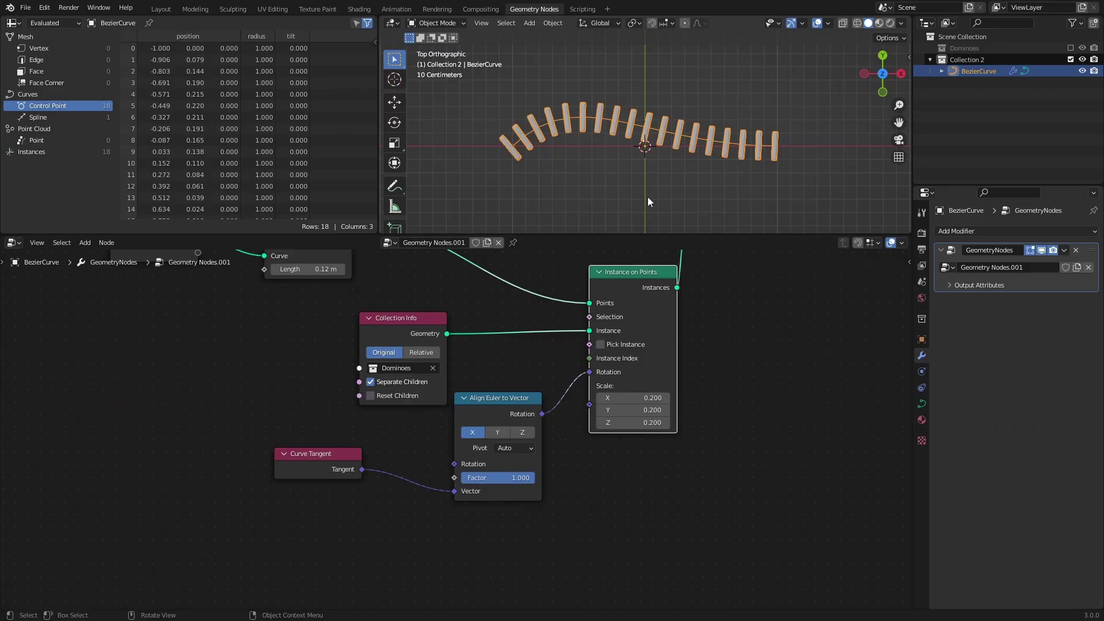
- Show the dominoes in Material Preview shading after comparing rendered and solid views
scroll(645, 167, "up", 2)
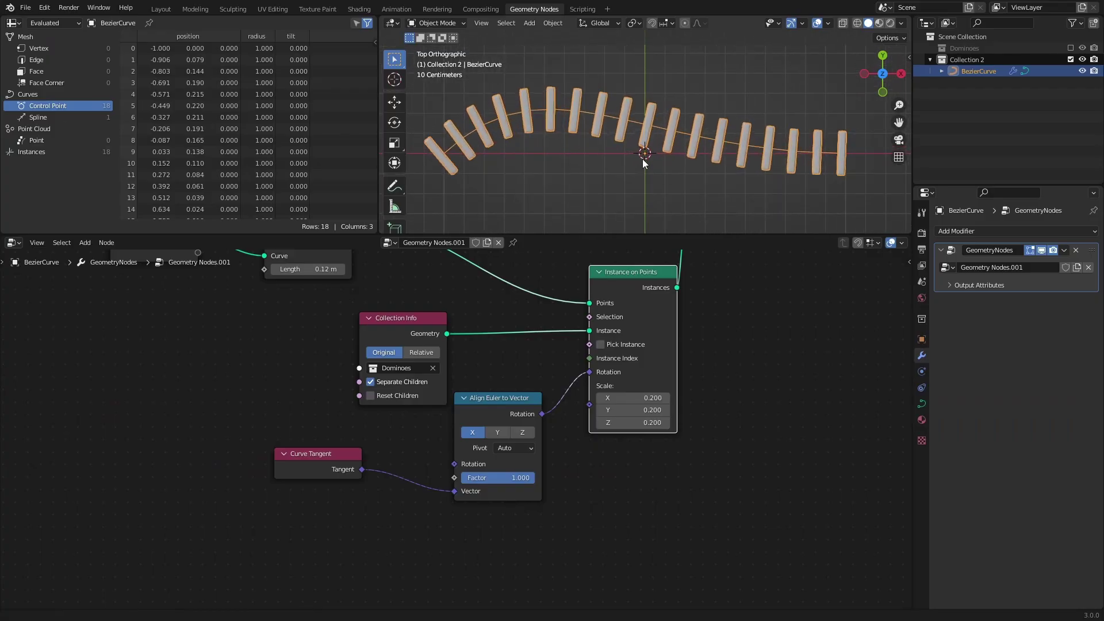
middle_click_drag(644, 200, 633, 113)
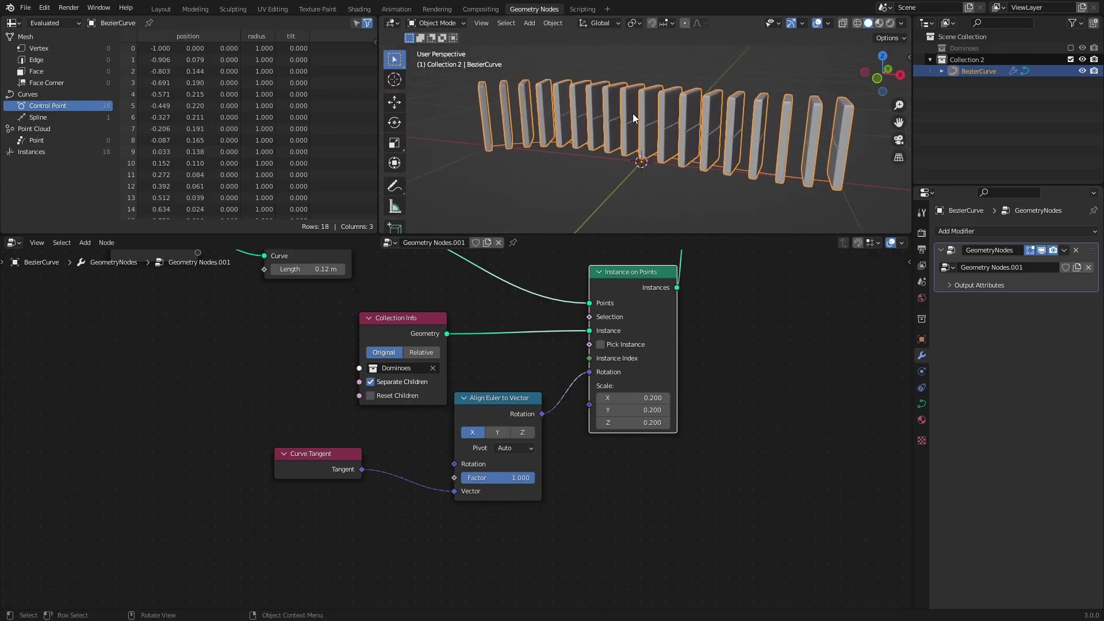
key("z")
left_click(636, 183)
key("ctrl+s")
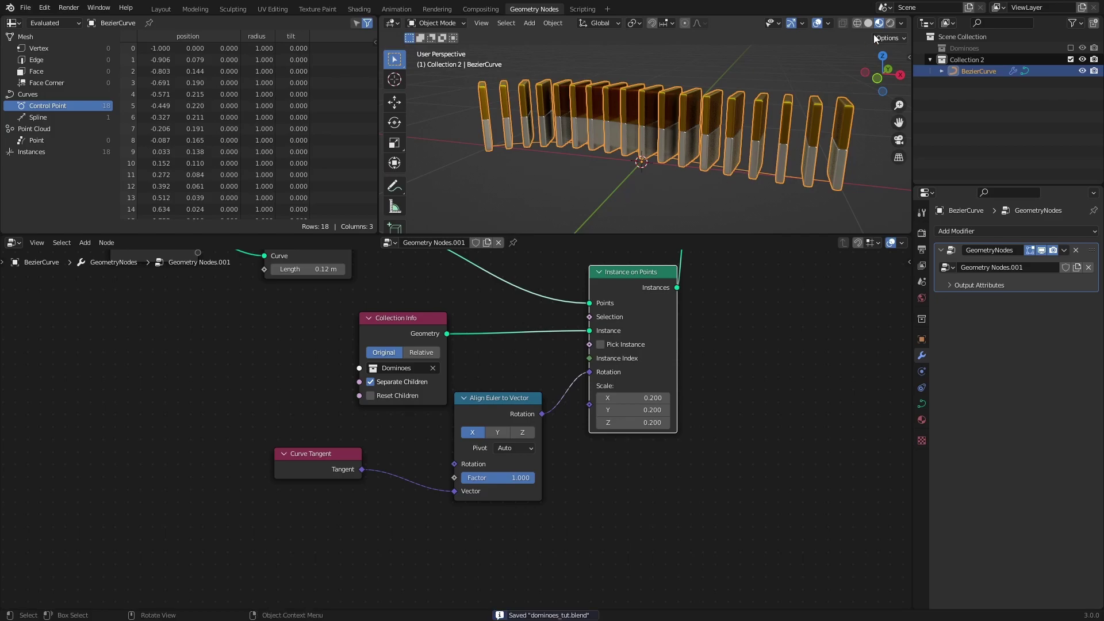
left_click(890, 24)
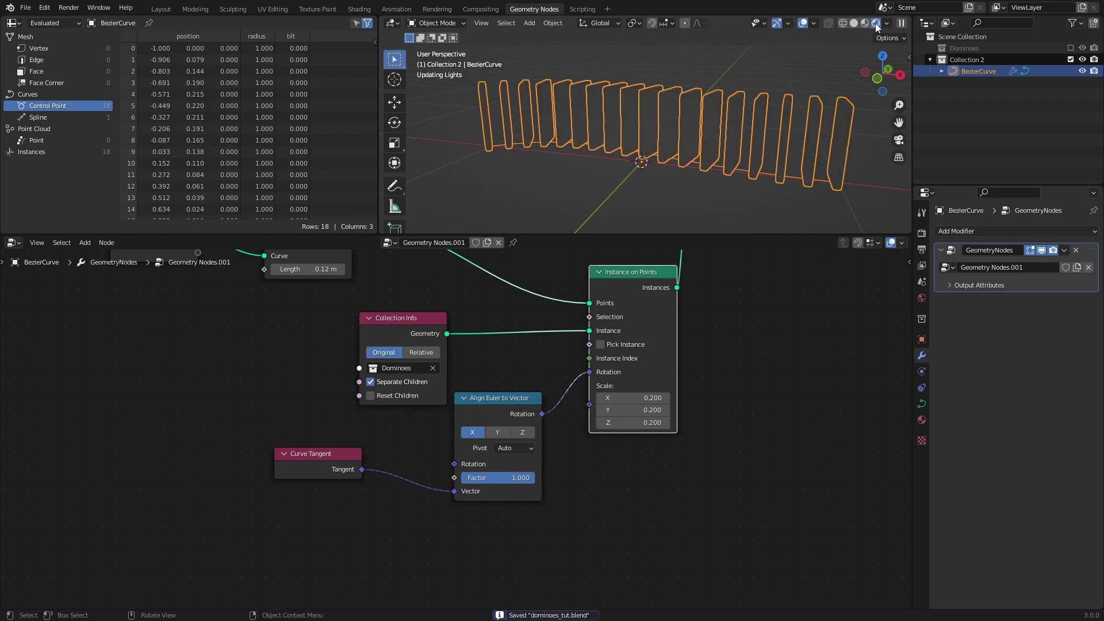
left_click(878, 23)
left_click(868, 23)
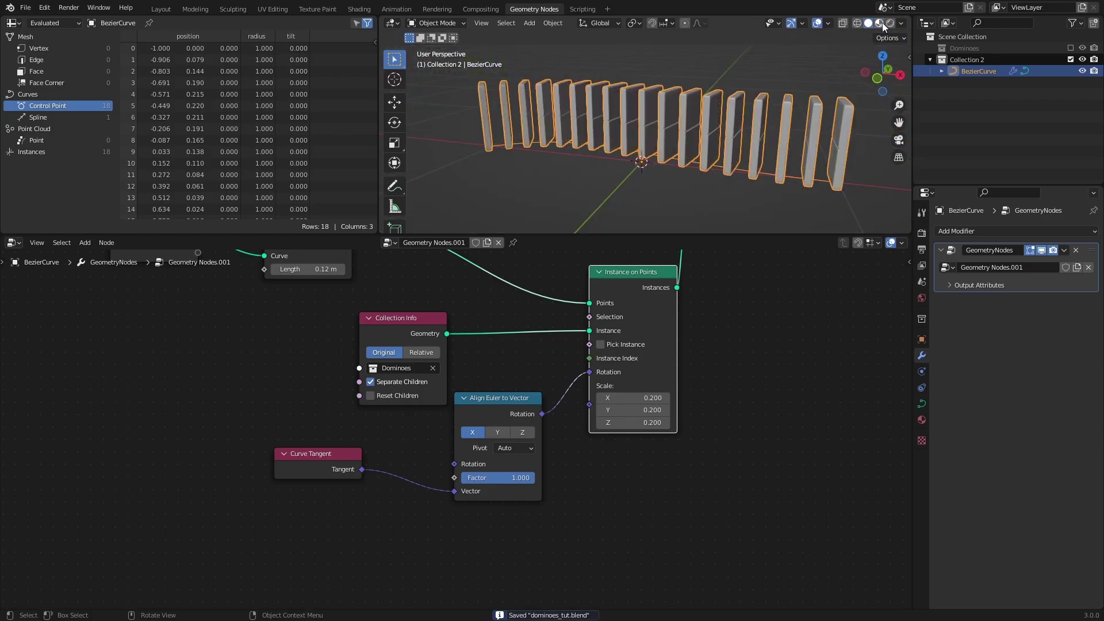
left_click(880, 23)
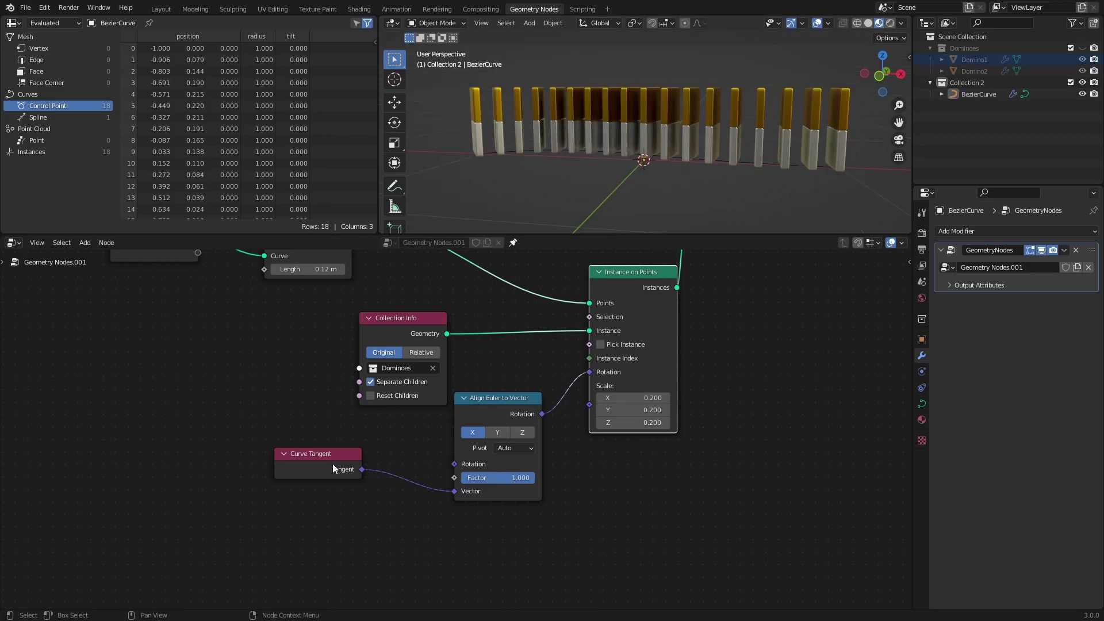
- Enable Pick Instance and tidy the Curve Tangent and alignment nodes
left_click(600, 346)
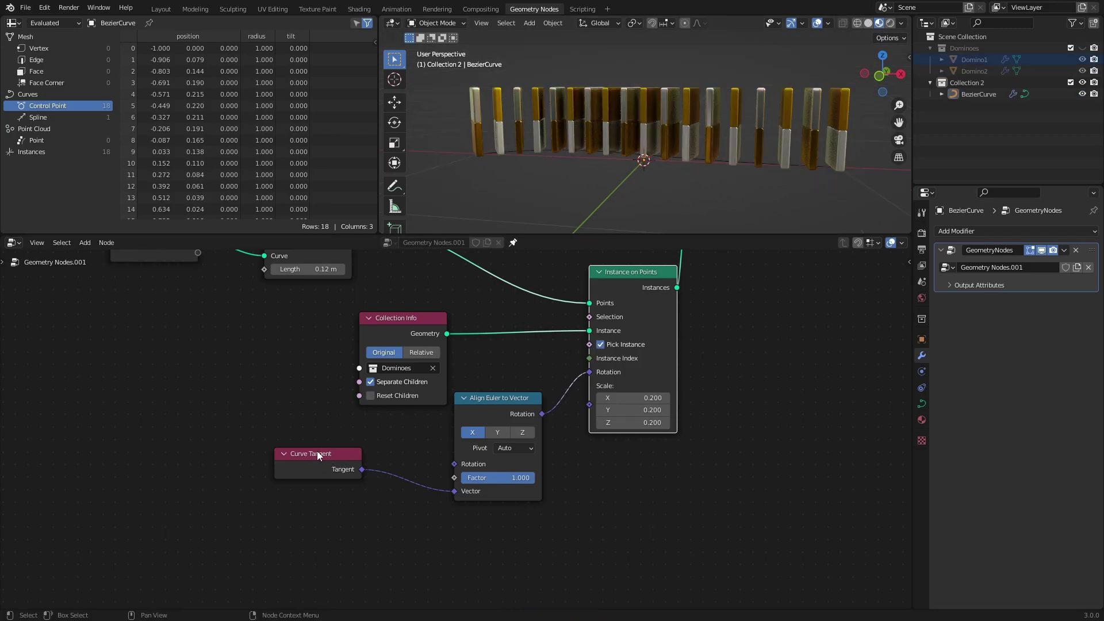
left_click_drag(316, 451, 494, 507)
left_click_drag(500, 398, 506, 396)
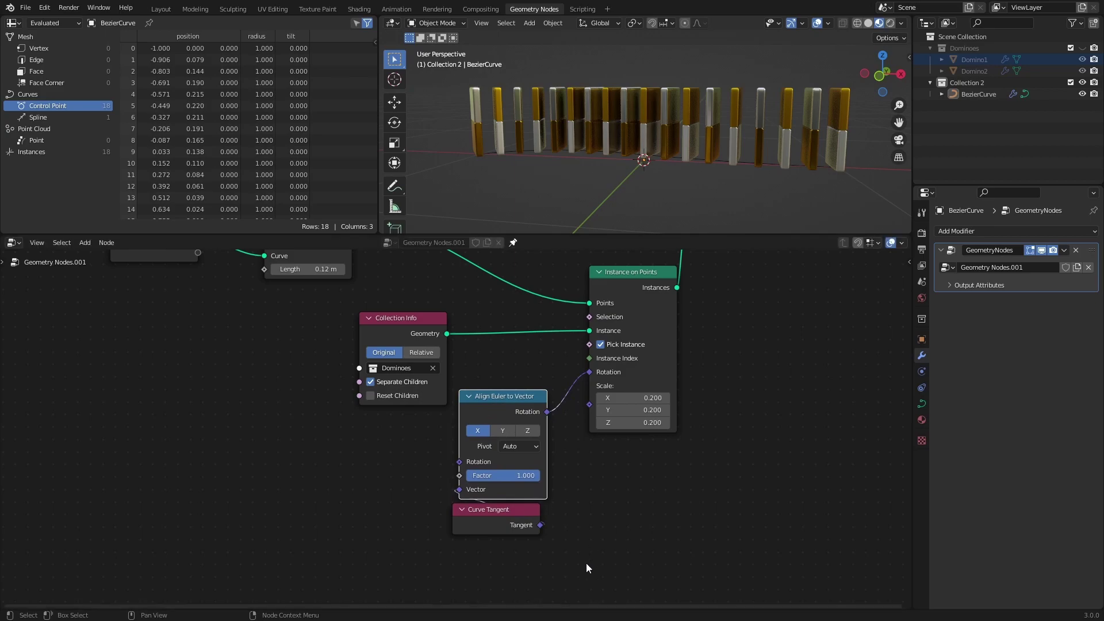
- Drive Instance Index with a Random Value node whose Max is 57.7, then save
key("shift+a")
mouse_move(451, 555)
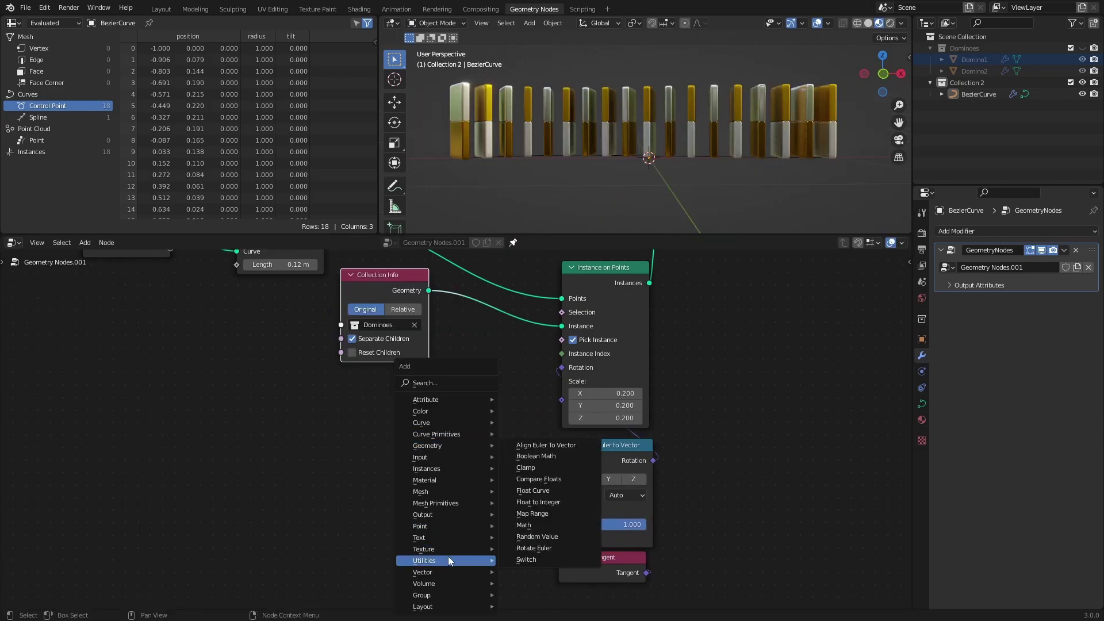
left_click(567, 537)
left_click(353, 381)
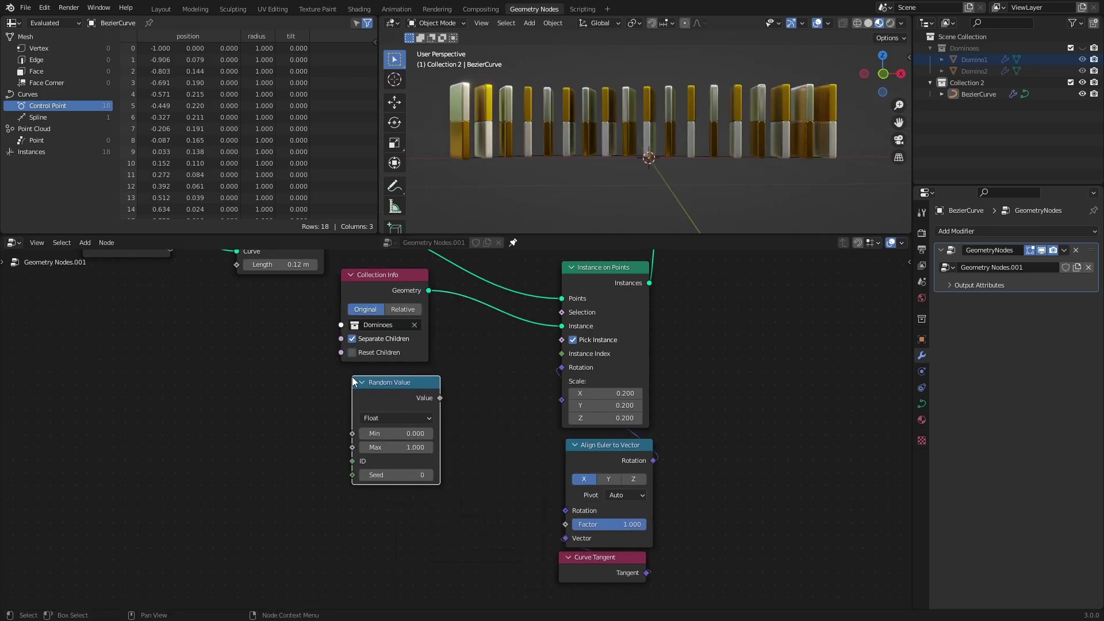
left_click_drag(440, 398, 563, 353)
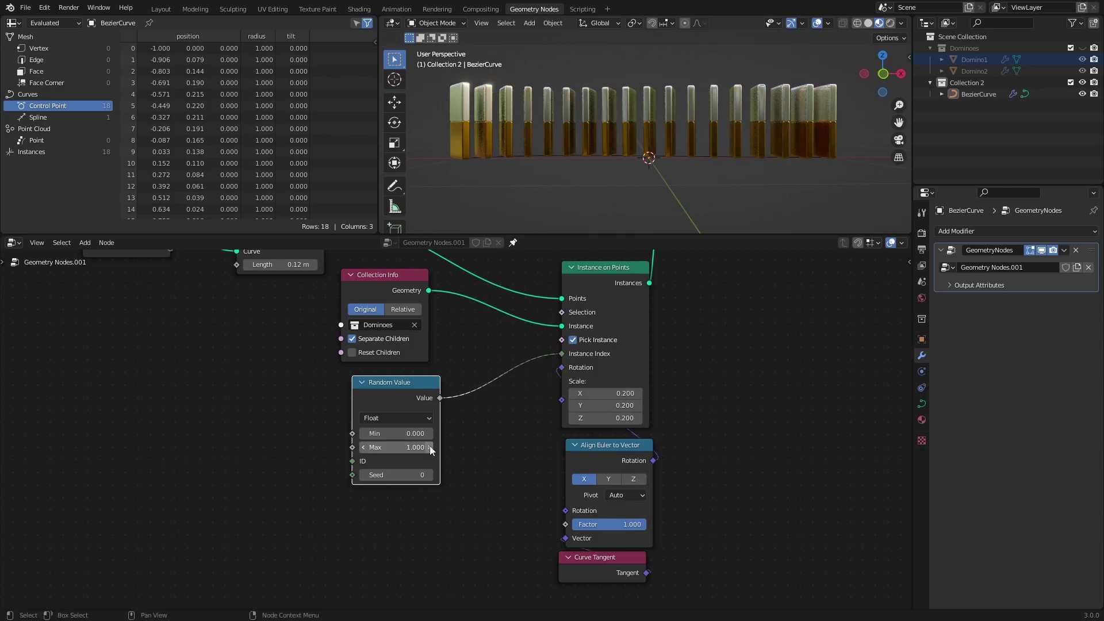
left_click_drag(402, 447, 466, 448)
middle_click_drag(716, 157, 581, 177)
key("ctrl+s")
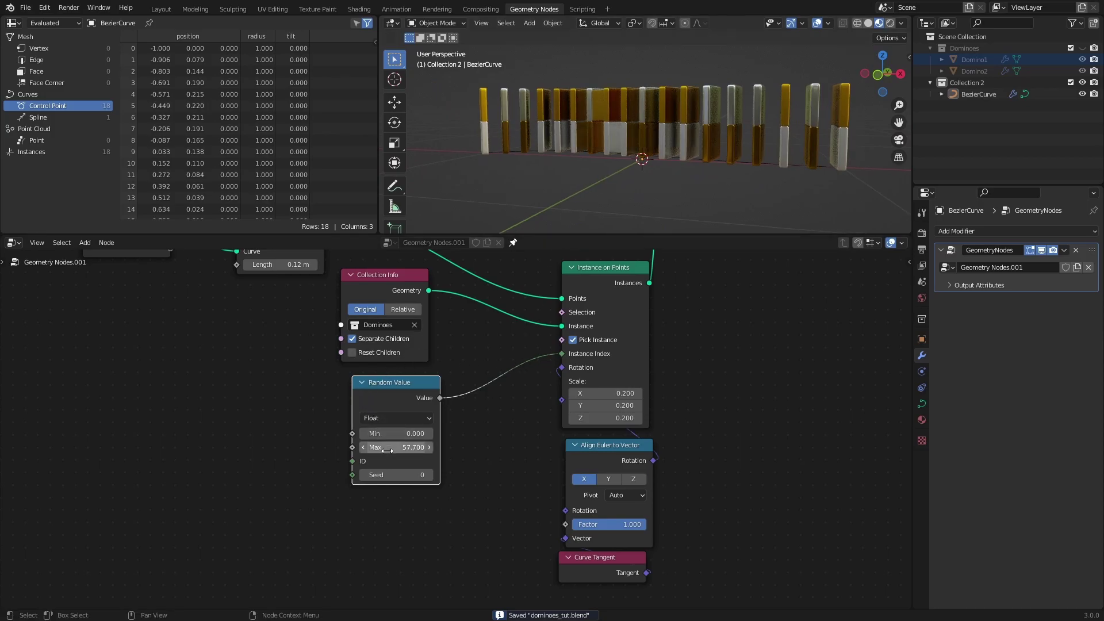
key("Home")
- Insert a Rotate Instances node before Group Output, testing X and Y tilts
key("g")
left_click(650, 382)
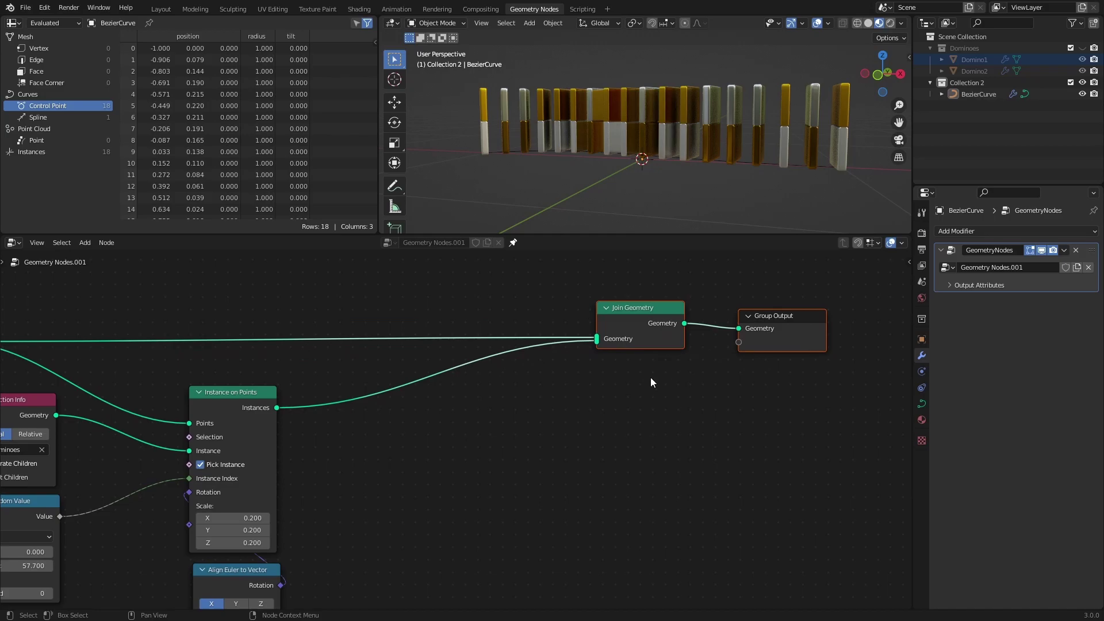
middle_click_drag(651, 382, 367, 374)
key("shift+a")
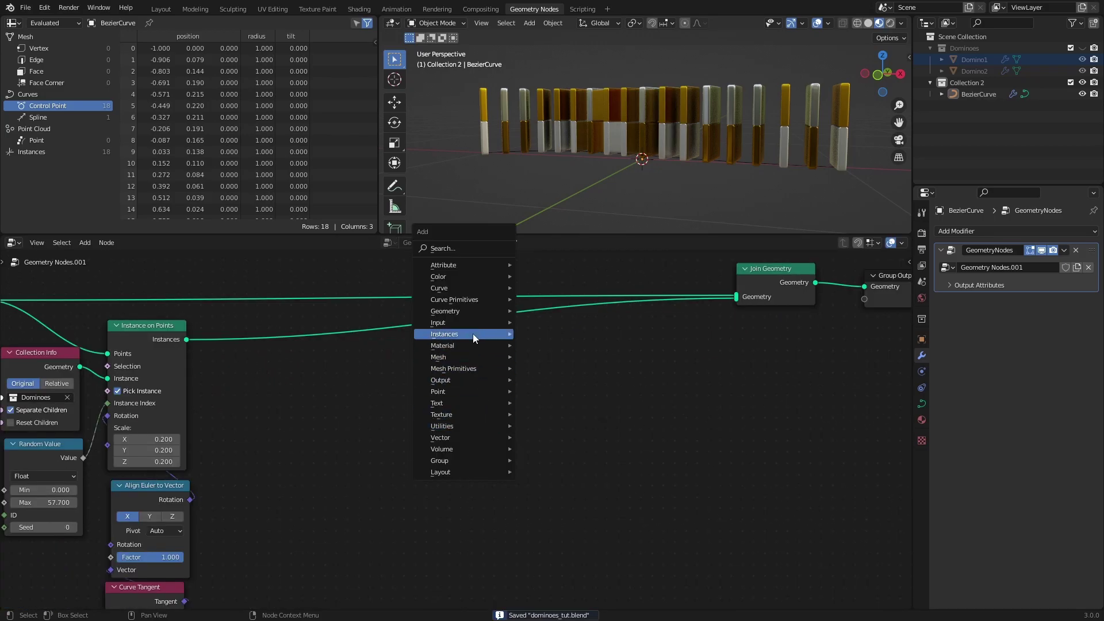
mouse_move(472, 333)
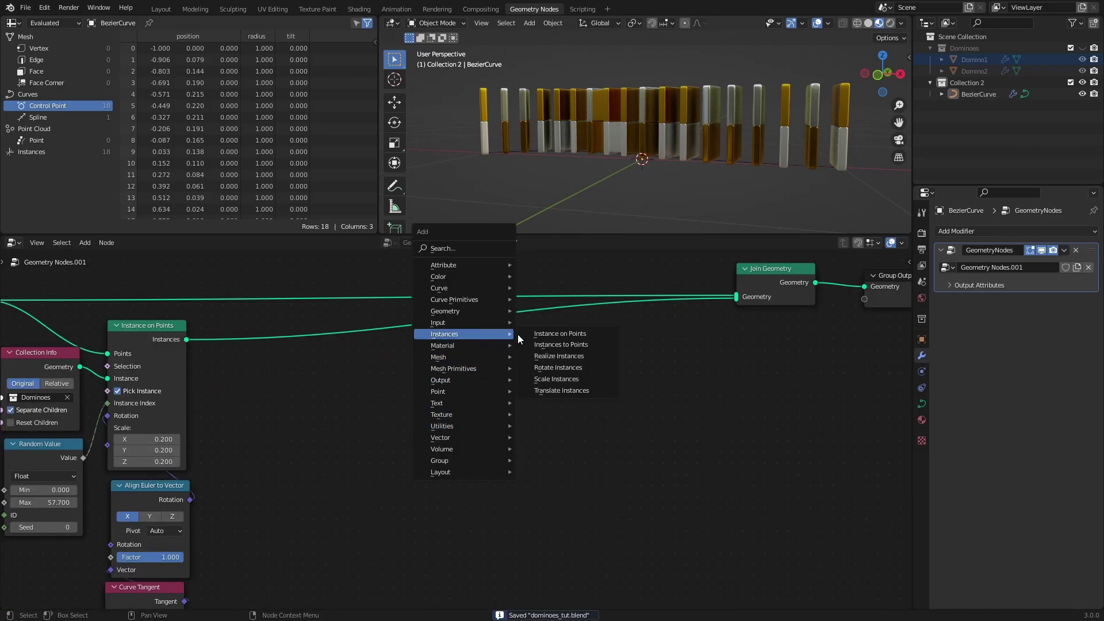
left_click(558, 367)
left_click(571, 317)
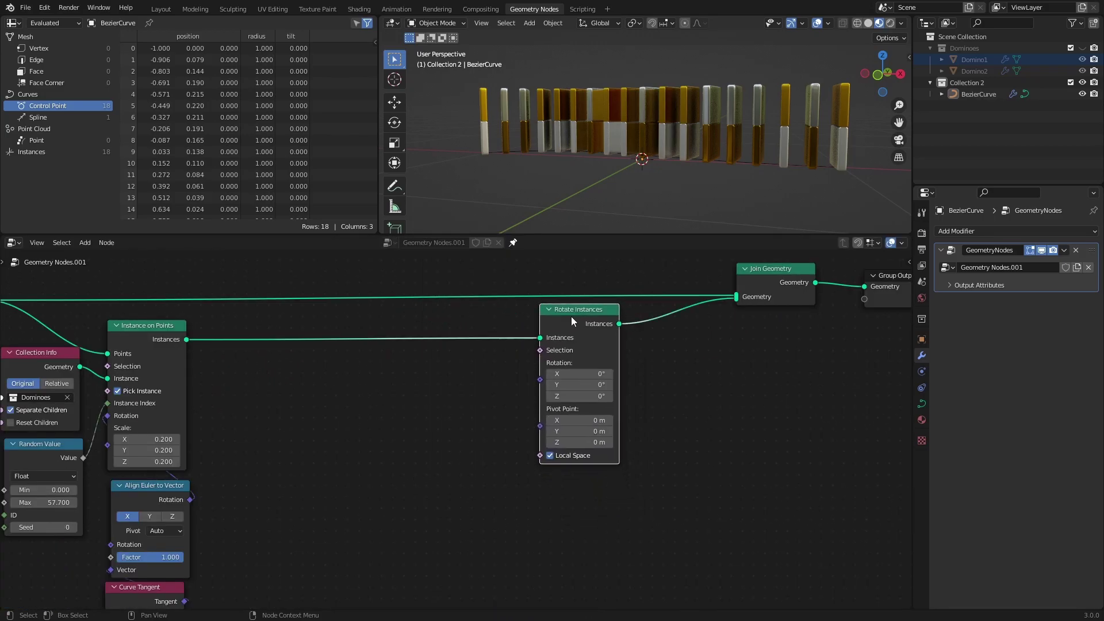
left_click_drag(571, 321, 668, 327)
left_click_drag(676, 379, 673, 402)
mouse_move(672, 391)
left_mouse_down()
mouse_move(696, 391)
mouse_move(673, 391)
left_mouse_up()
key("ctrl+s")
- Add a Combine XYZ node feeding the Rotate Instances Rotation input
key("shift+a")
mouse_move(483, 505)
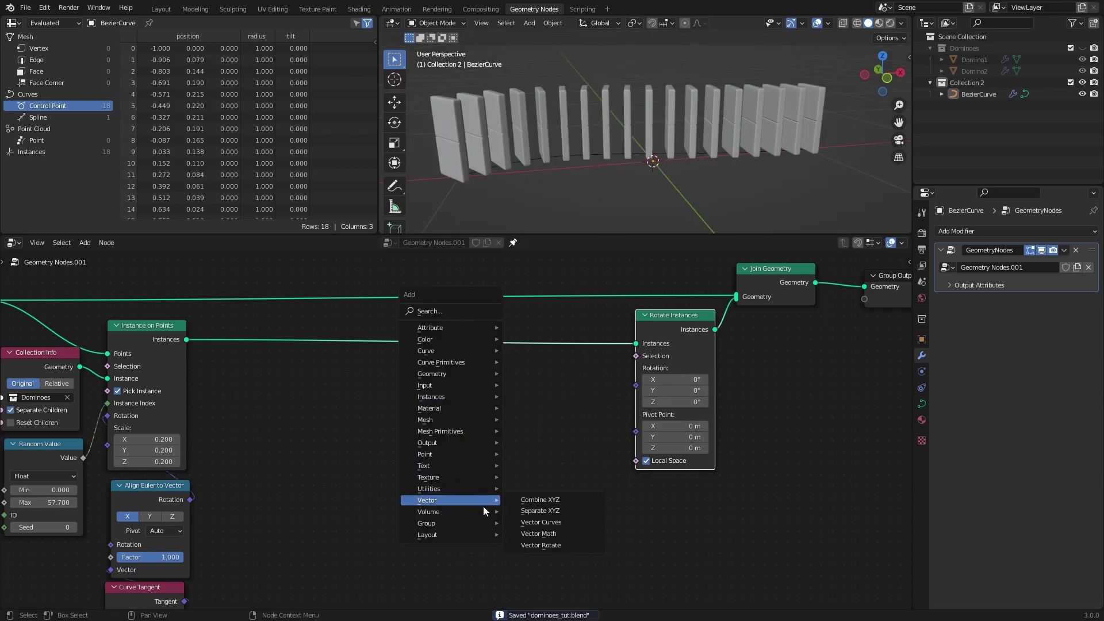
left_click(537, 503)
left_click(565, 372)
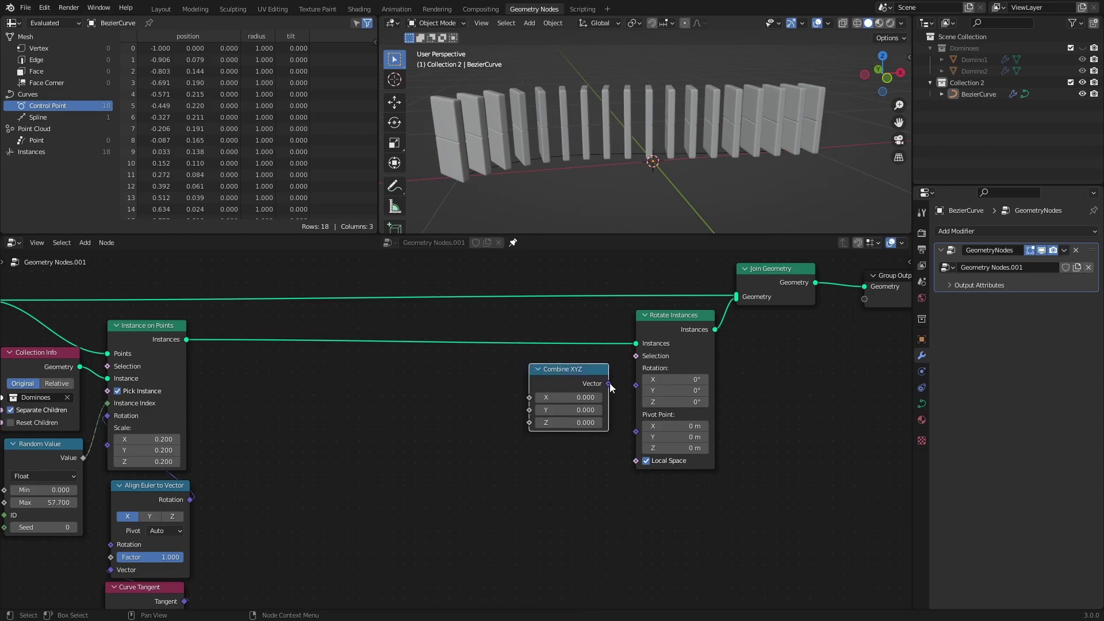
left_click_drag(609, 384, 636, 368)
left_click_drag(570, 410, 601, 409)
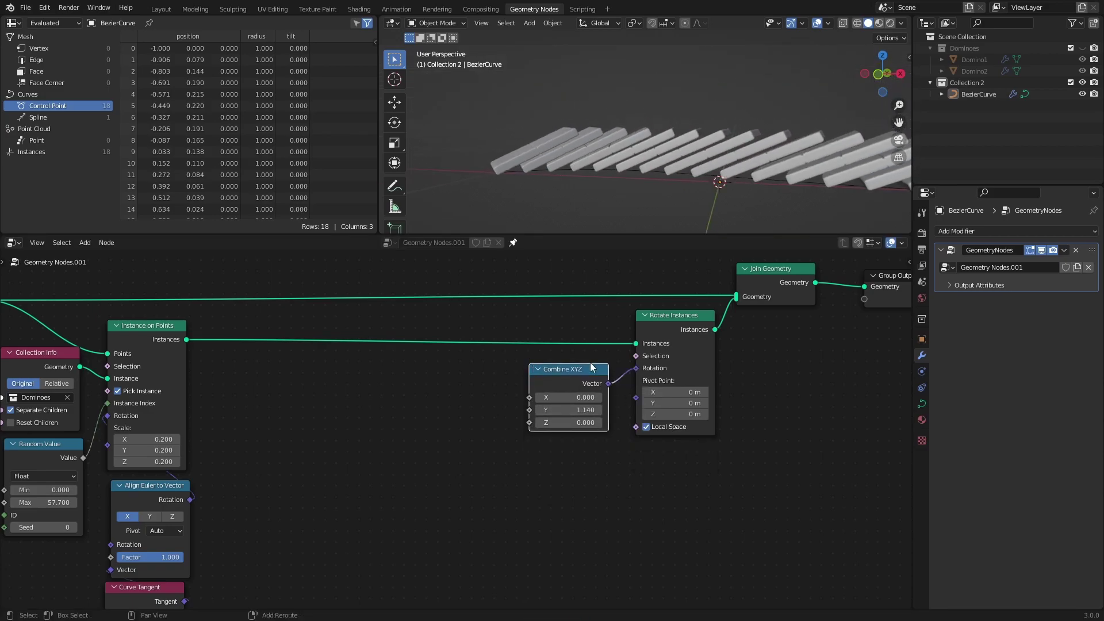
- Set the Combine XYZ Y value to 1.23 to lay the dominoes flat, and save
scroll(644, 134, "up", 5)
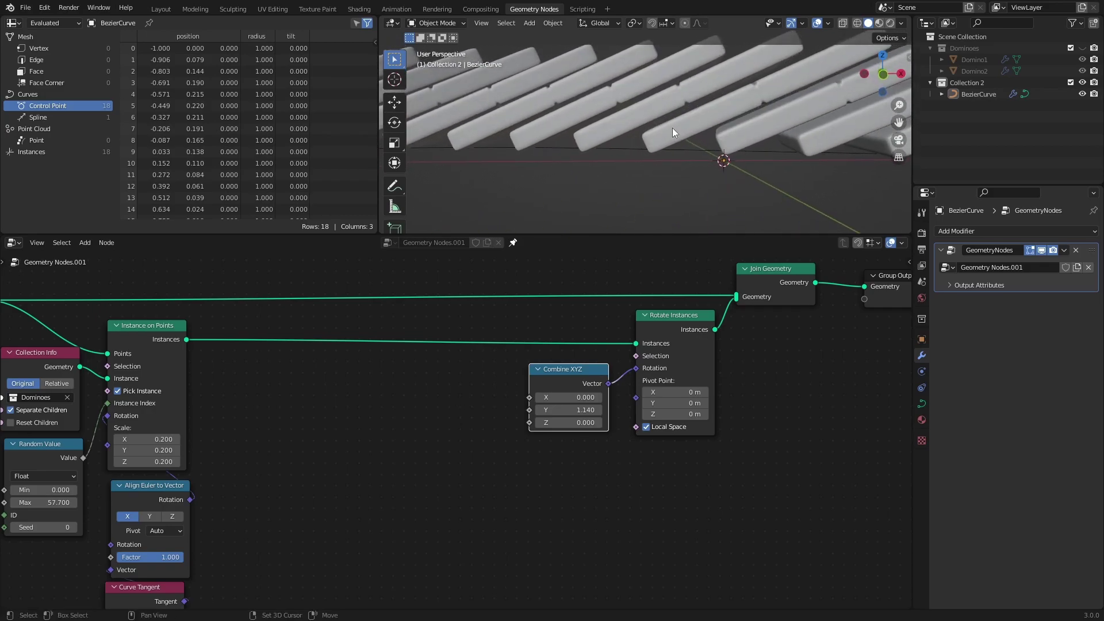
middle_click_drag(672, 128, 682, 153, "shift")
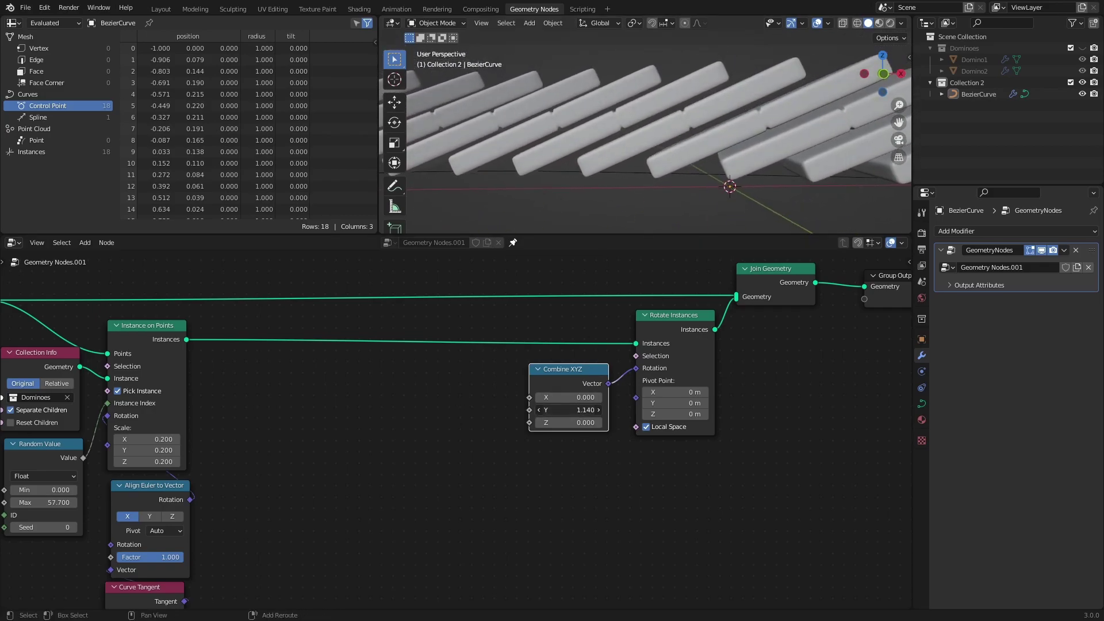
left_click(599, 410)
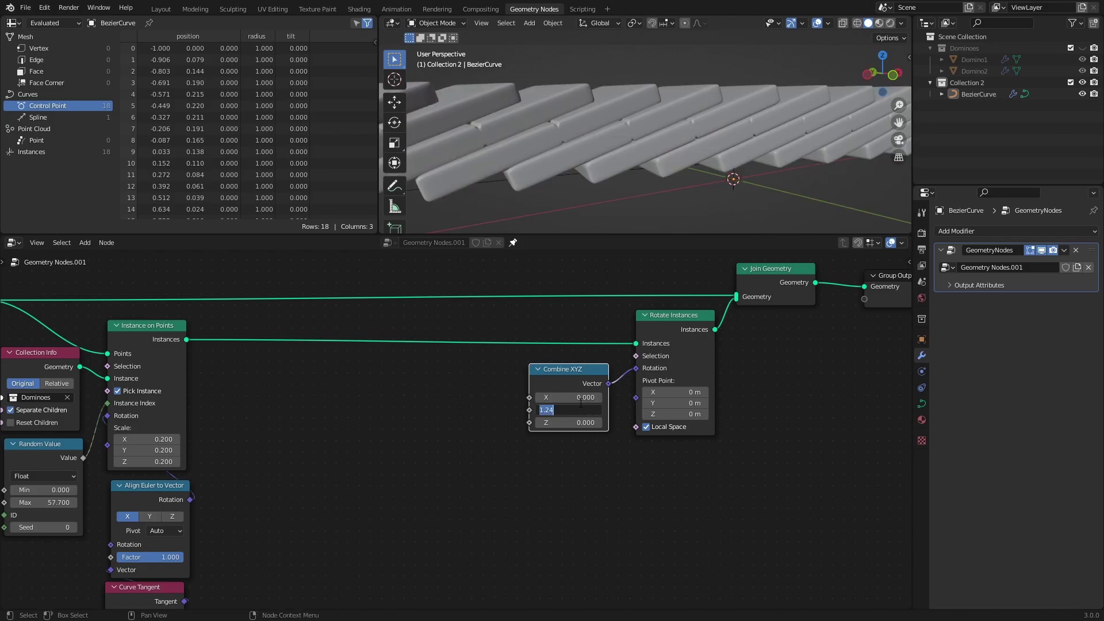
type("1.23")
key("Return")
middle_click_drag(699, 165, 645, 136)
scroll(636, 126, "down", 5)
key("ctrl+s")
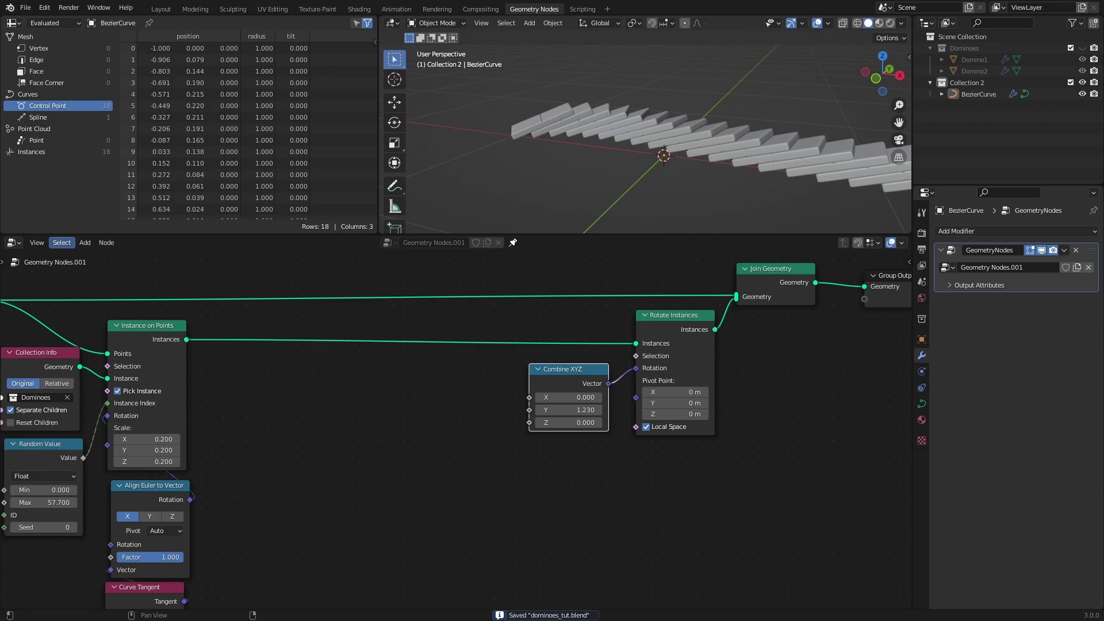
middle_click_drag(268, 315, 287, 249)
key("shift+a")
- Add an Index node and an Add math node, arranged on the left
mouse_move(286, 249)
left_click(380, 385)
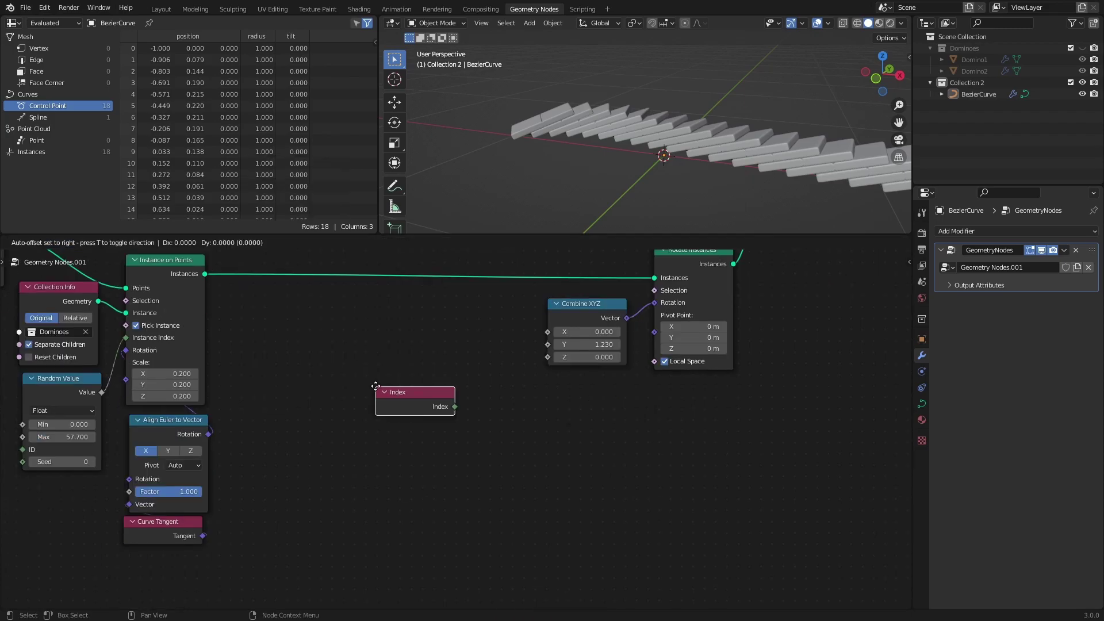
left_click(275, 356)
key("shift+a")
mouse_move(361, 521)
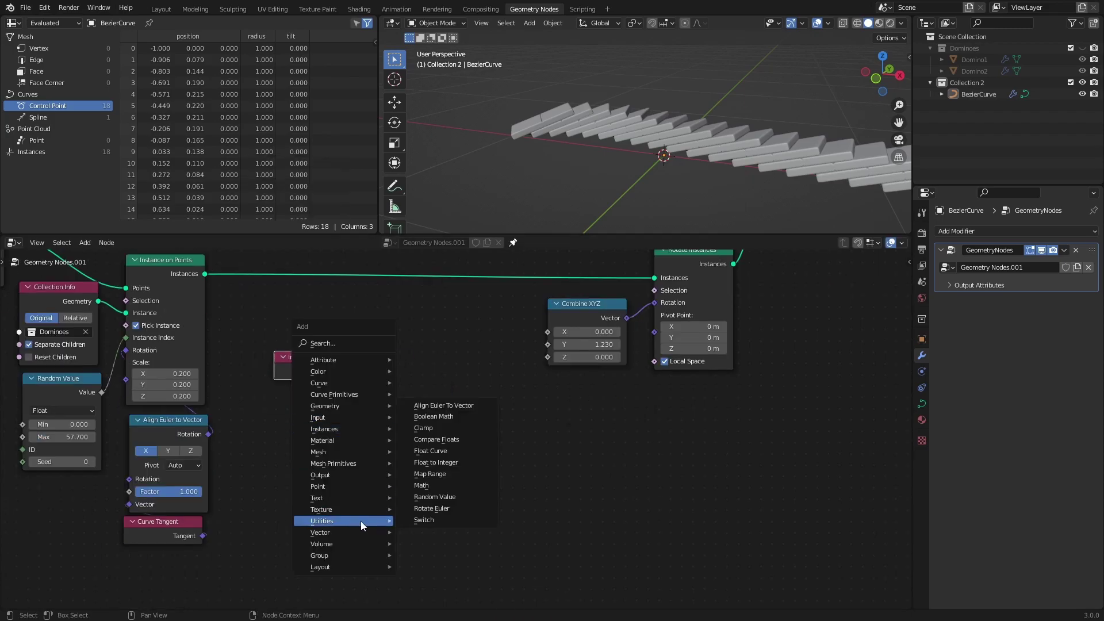
left_click(437, 487)
left_click(374, 411)
left_click(322, 363, "shift")
key("g")
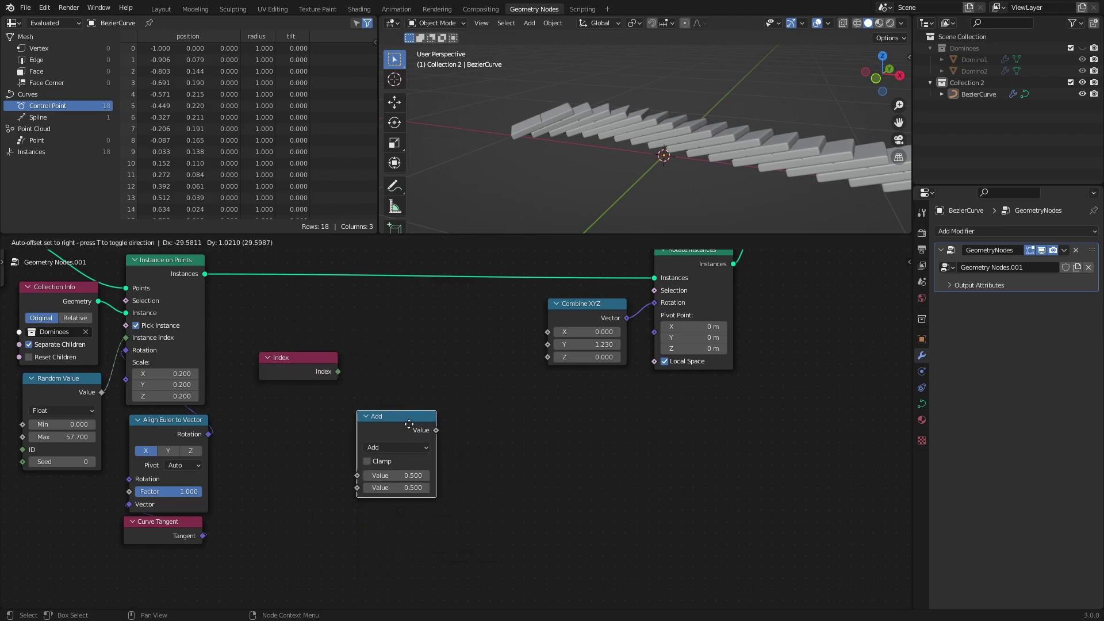
left_click(306, 364)
- Add a Map Range node set to Smoother Step interpolation
key("shift+a")
mouse_move(410, 427)
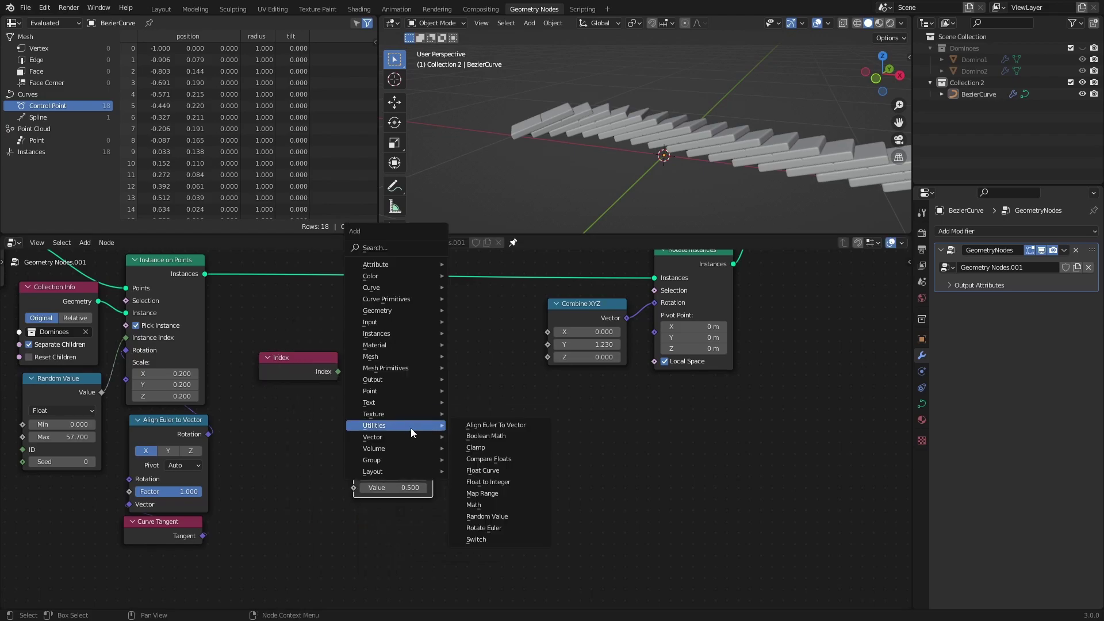
left_click(482, 493)
left_click(444, 322)
left_click(479, 358)
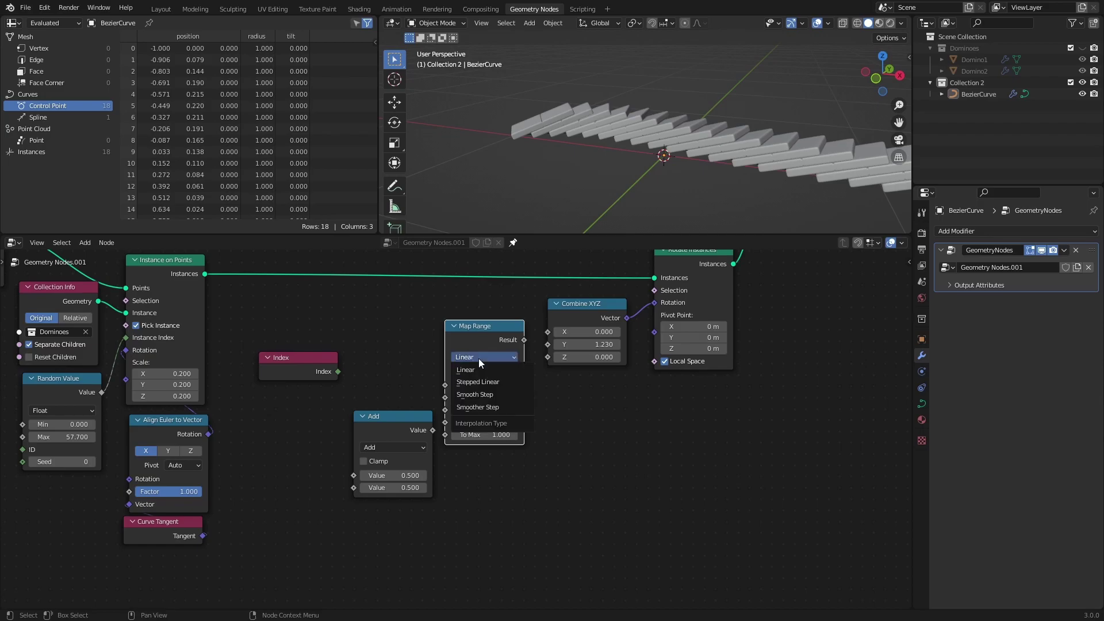
left_click(497, 402)
scroll(401, 429, "up", 1)
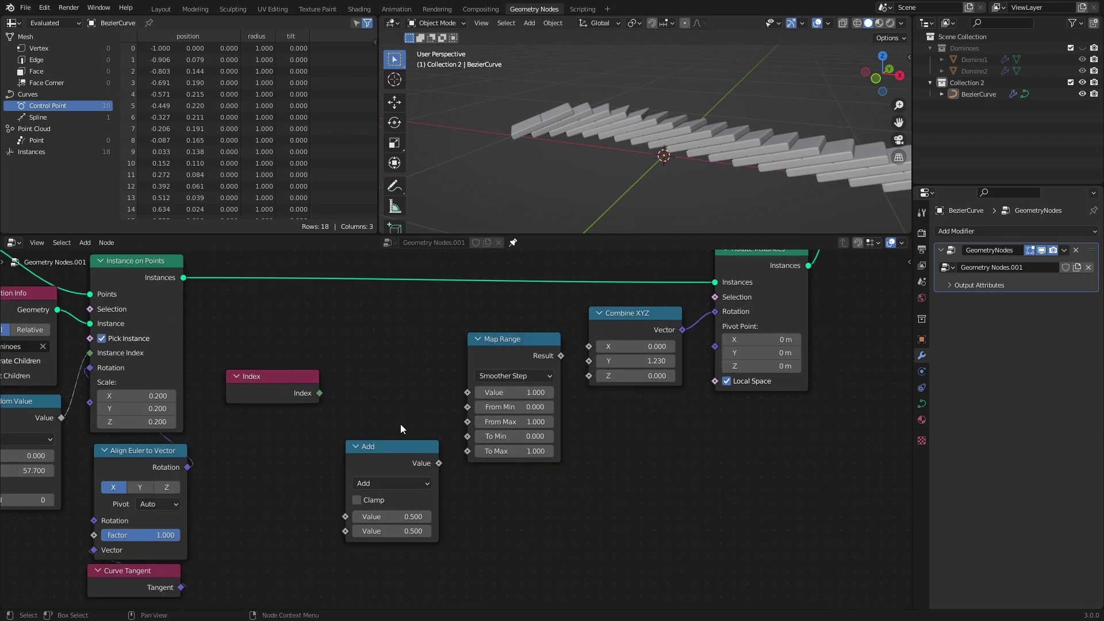
- Link Index to From Min and Add, Add to From Max, and Result to Combine XYZ Y
left_click_drag(319, 393, 467, 406)
left_click_drag(319, 394, 345, 517)
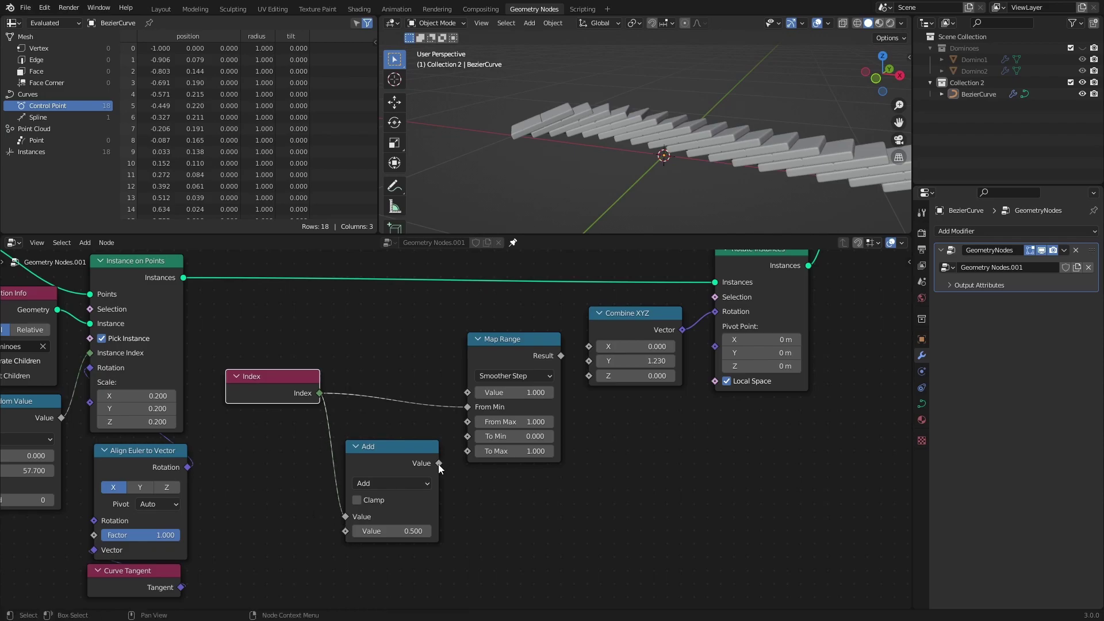
left_click_drag(438, 463, 467, 423)
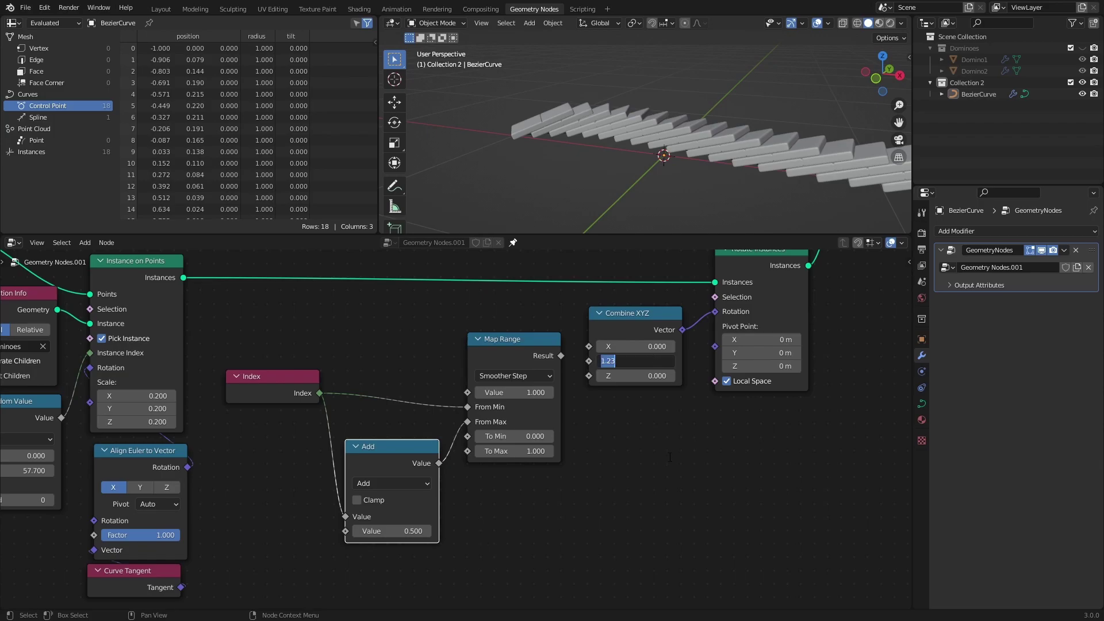
key("Return")
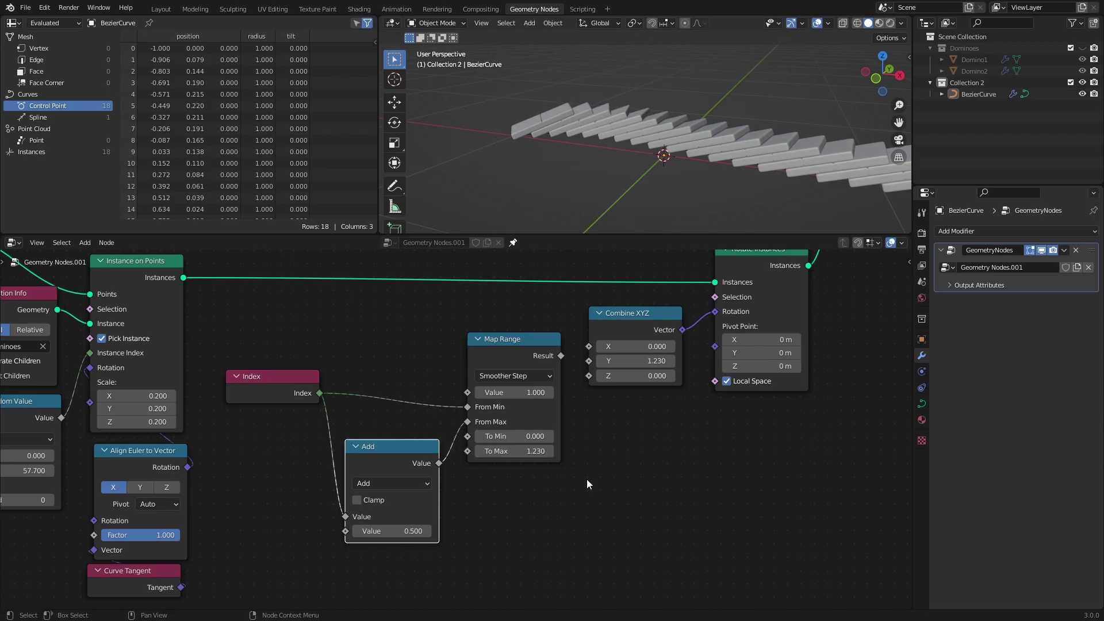
left_click_drag(561, 355, 596, 362)
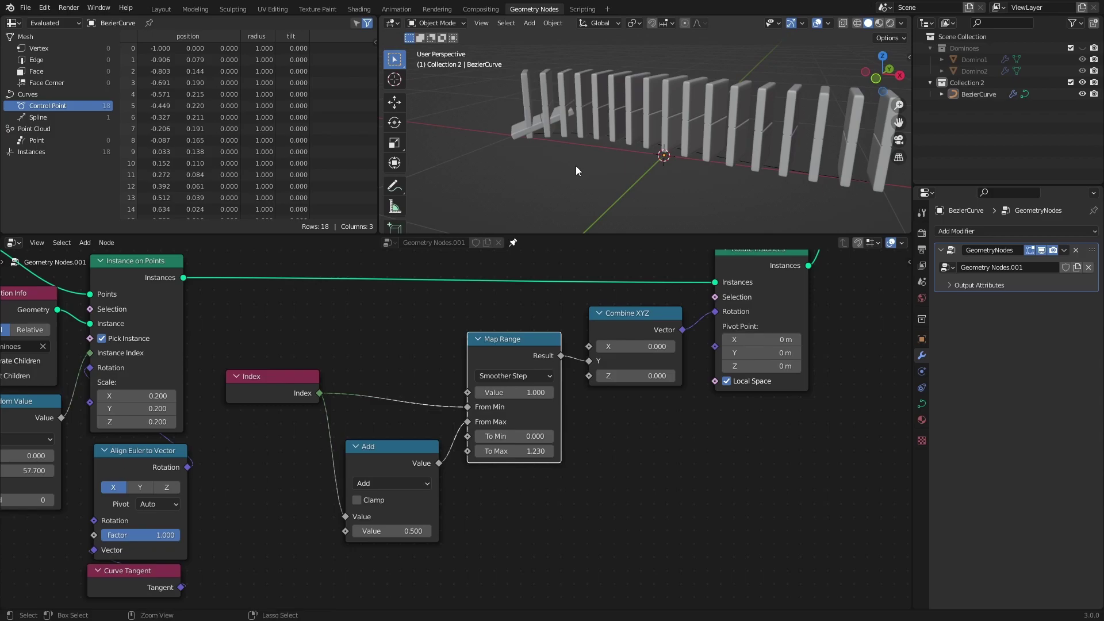
- Set the Add node's second value to 1 and scrub Map Range Value to test the fall
key("ctrl+s")
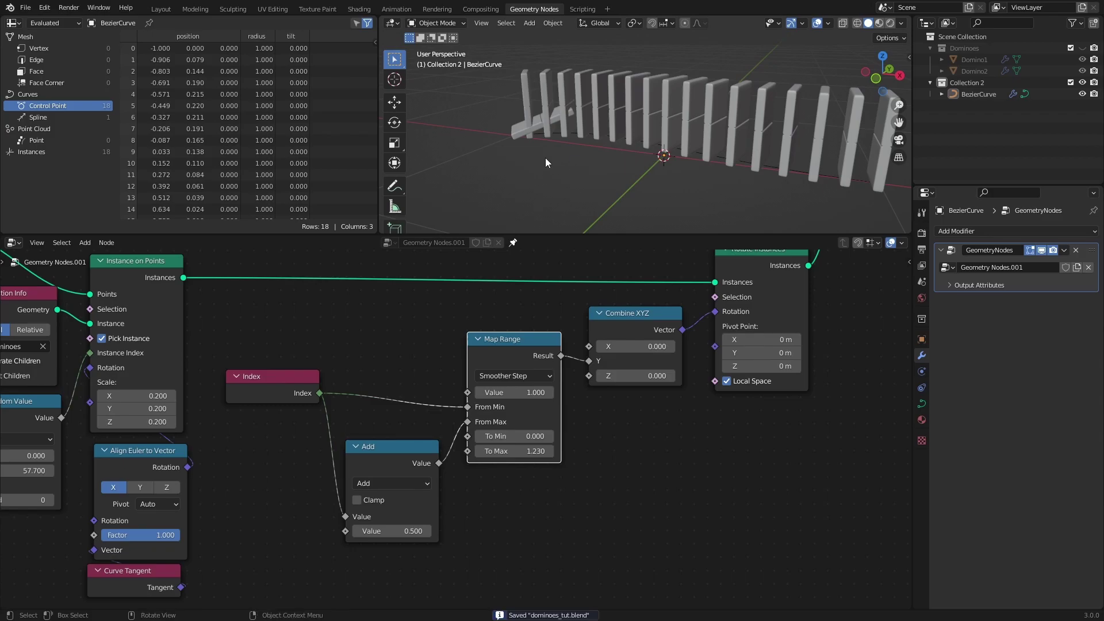
left_click(393, 532)
type("1")
key("Return")
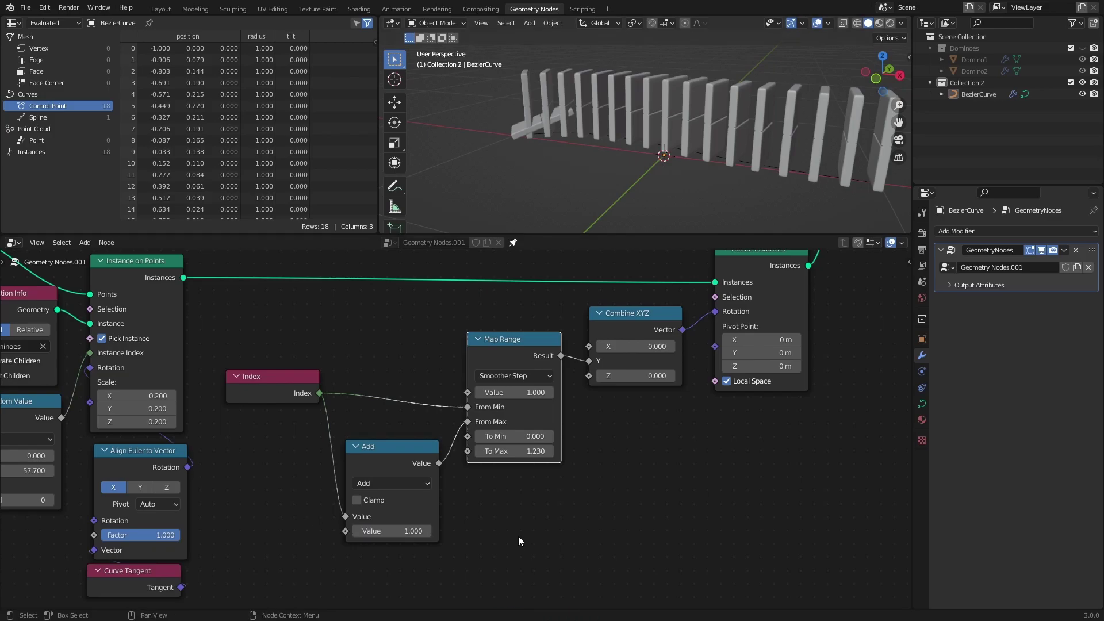
left_click_drag(516, 393, 595, 392)
middle_click_drag(569, 141, 600, 244)
key("ctrl+z")
middle_click_drag(612, 151, 581, 172)
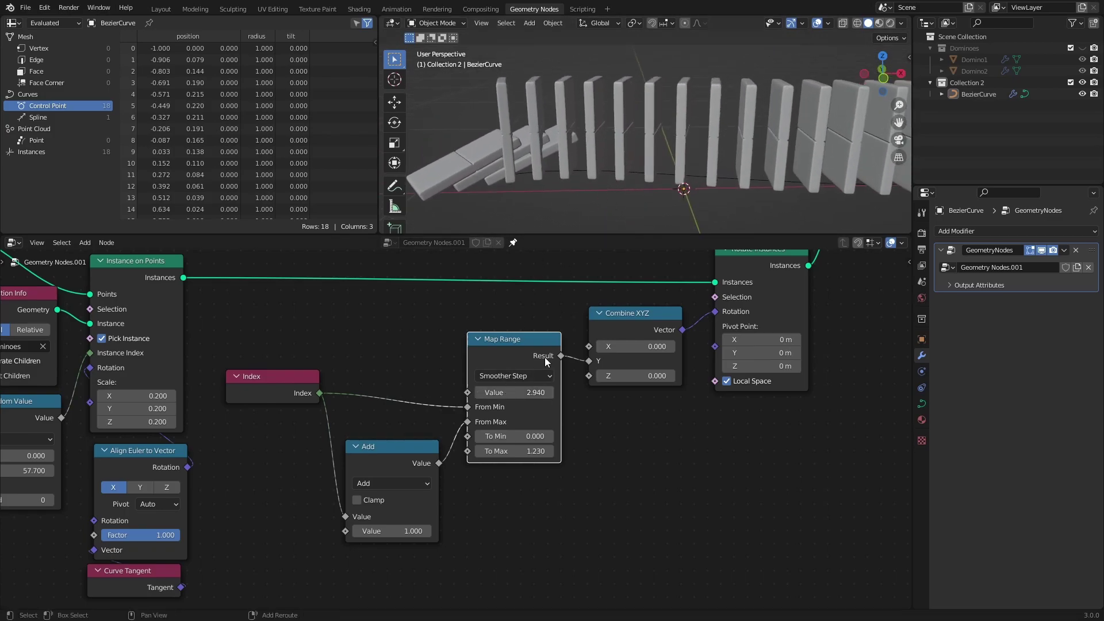
scroll(294, 561, "up", 1)
key("ctrl+s")
- Settle the Add offset at 11 after trial drags, and save
left_click_drag(409, 528, 506, 528)
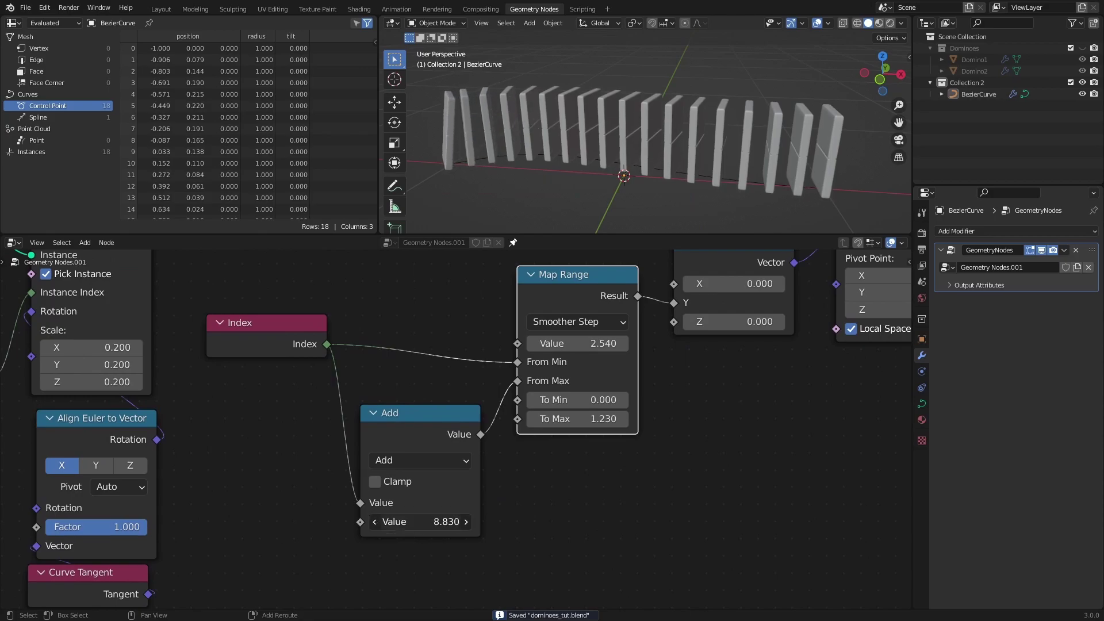
left_click_drag(560, 343, 624, 343)
left_click_drag(409, 522, 466, 522)
left_click(409, 522)
type("11")
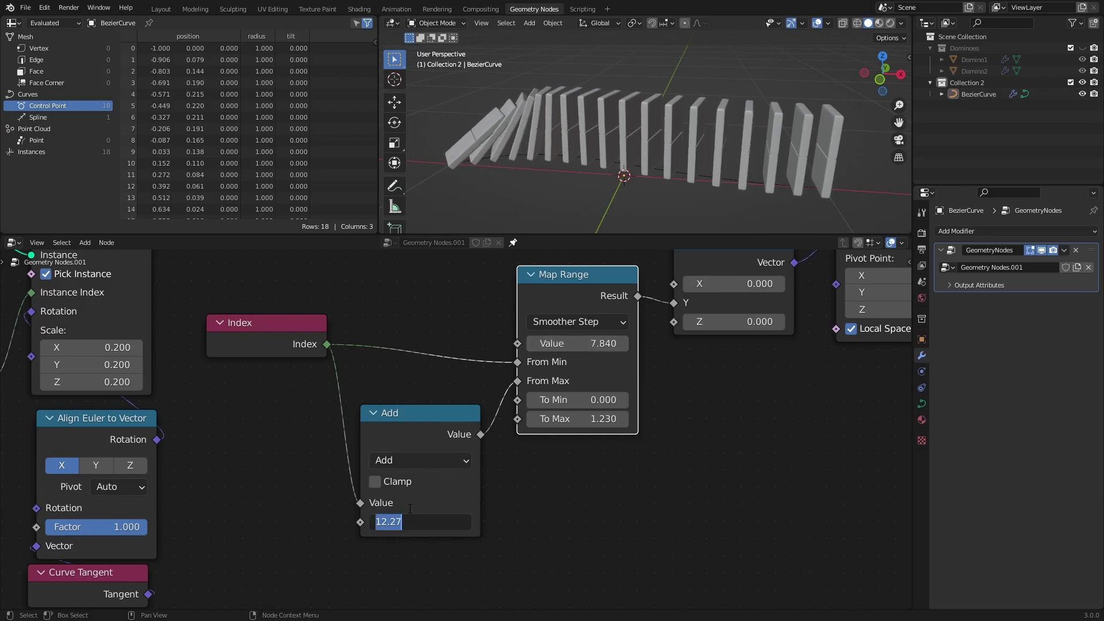
key("Return")
key("ctrl+s")
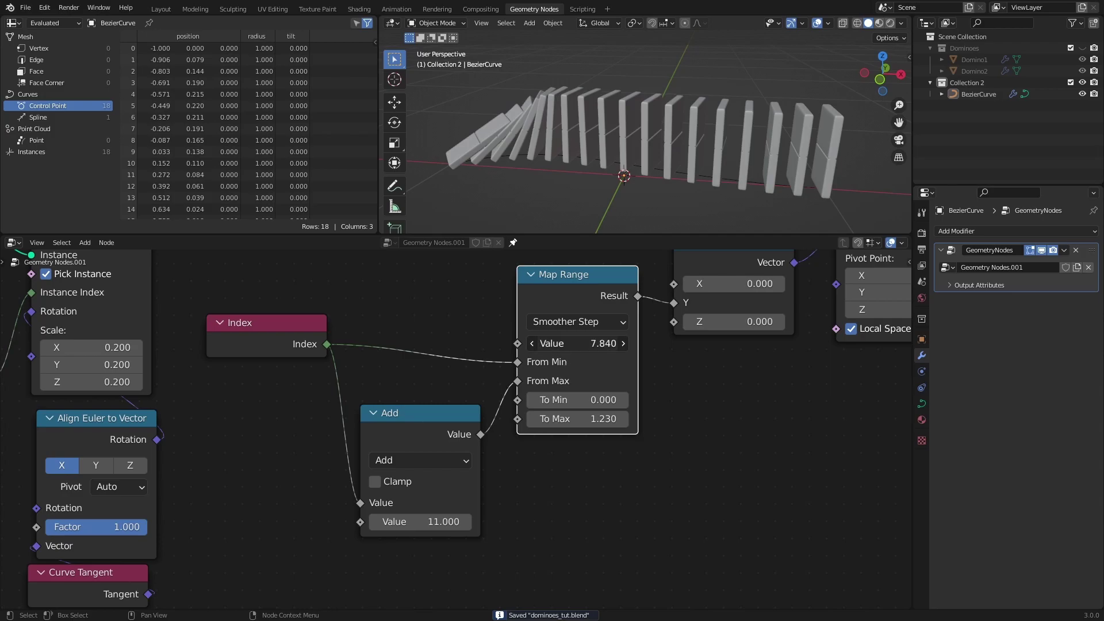
- Try Map Range Value 5.5 and an Add offset of 15.37, scrubbing to preview the fall
scroll(648, 127, "up", 5)
left_click(575, 343)
type("5.5")
key("Return")
mouse_move(647, 127)
middle_mouse_down()
mouse_move(678, 162)
mouse_move(700, 148)
mouse_move(638, 154)
mouse_move(658, 167)
mouse_move(671, 131)
mouse_move(661, 141)
middle_mouse_up()
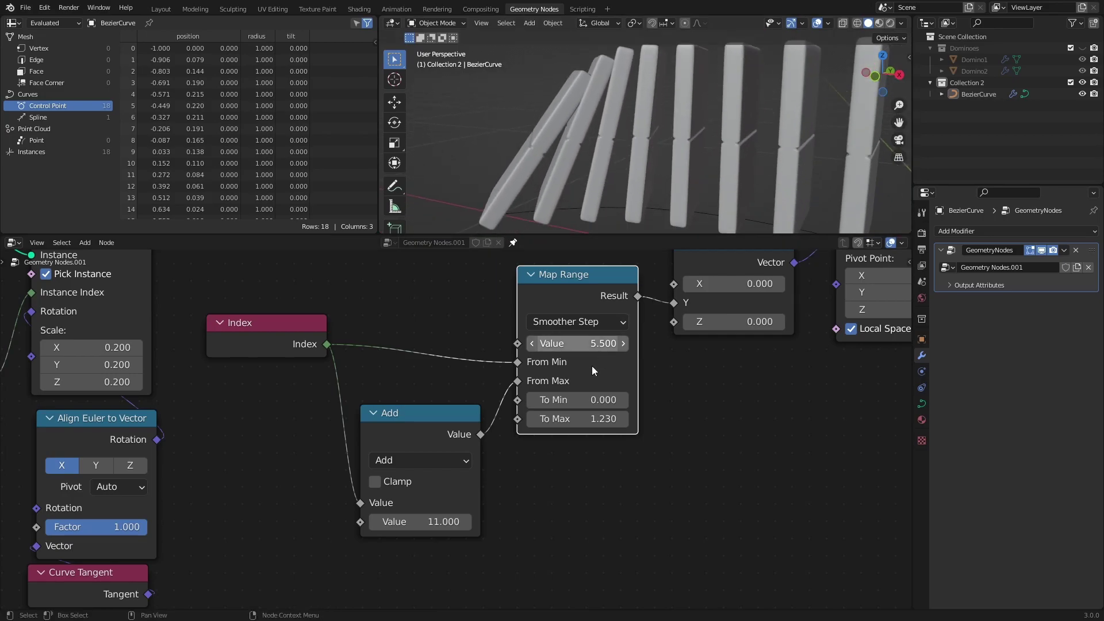
left_click(419, 520)
type("15.37")
key("Return")
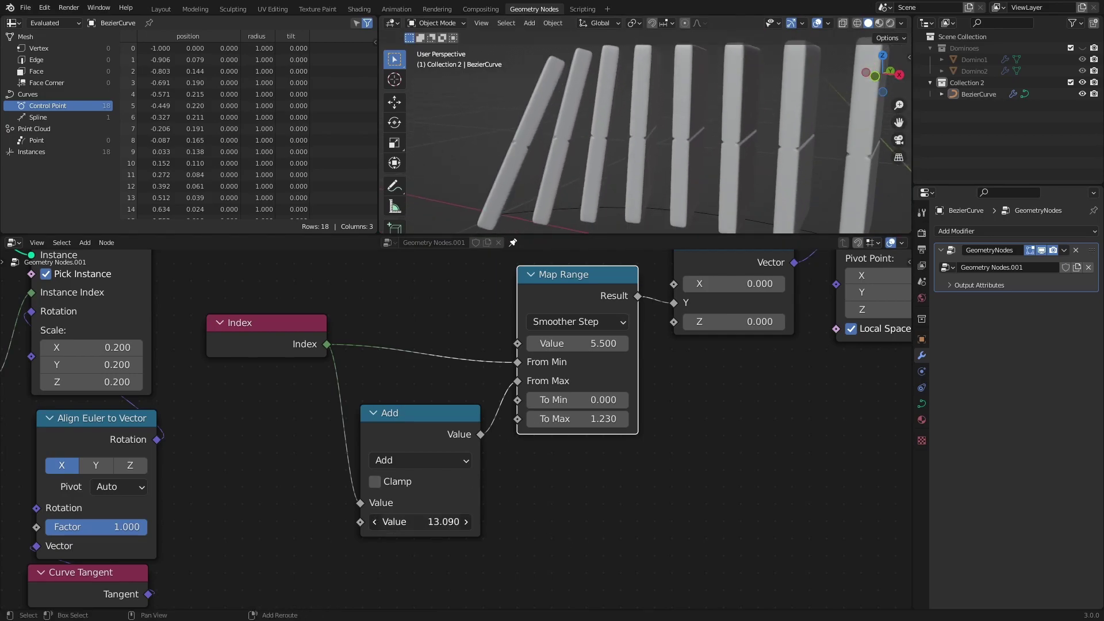
mouse_move(577, 344)
left_mouse_down()
mouse_move(610, 343)
mouse_move(586, 343)
left_mouse_up()
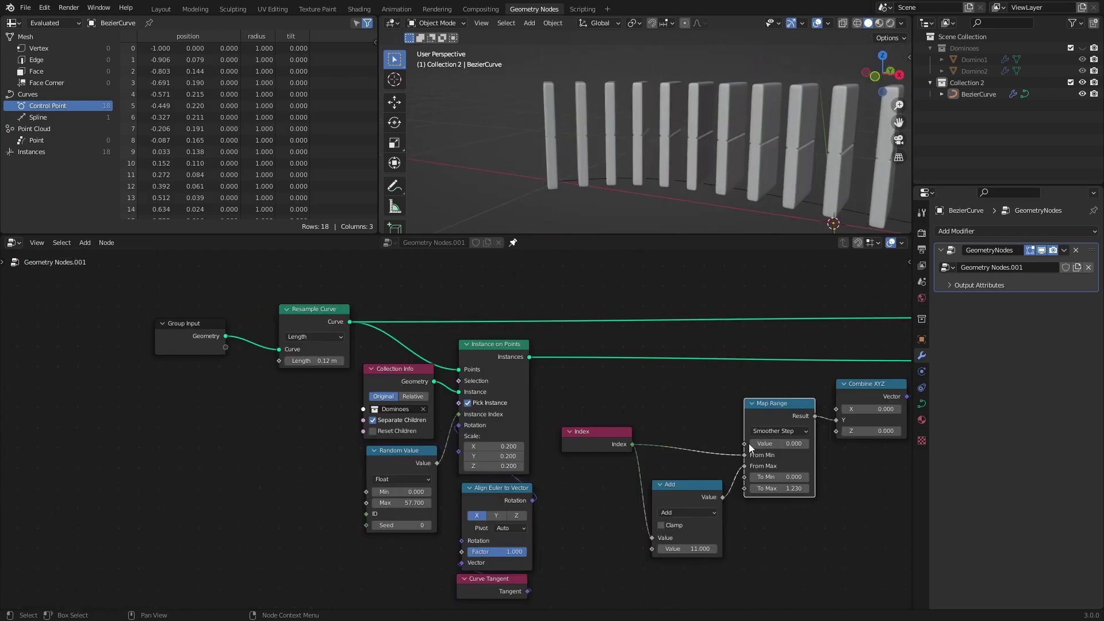
- Expose the Map Range Value and the Add offset as group inputs, naming the offset FallOffset
left_click_drag(745, 444, 225, 347)
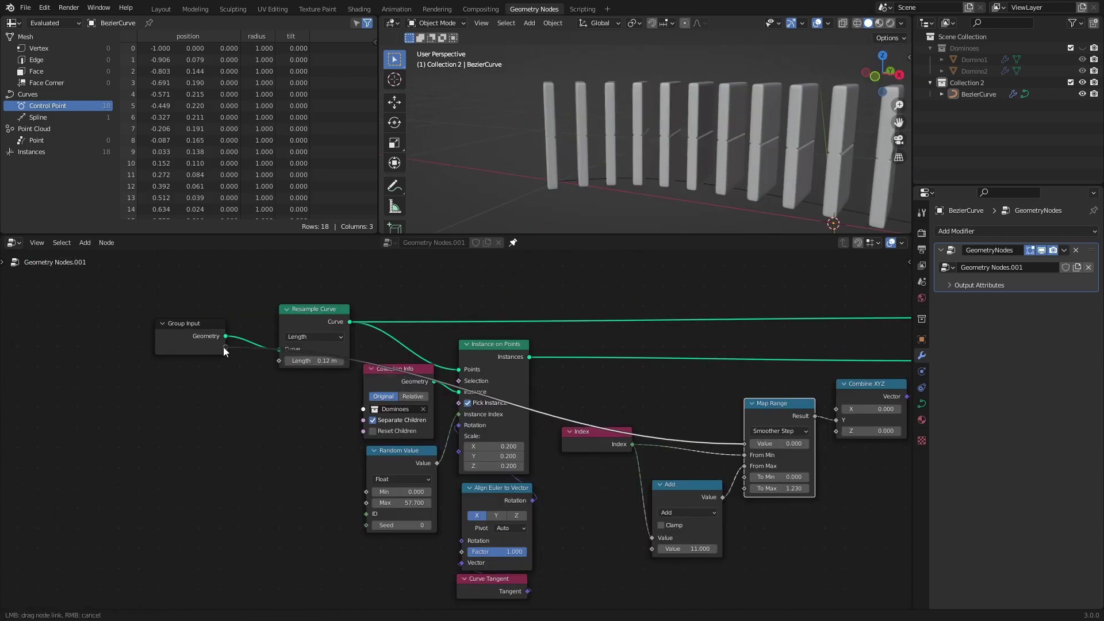
key("n")
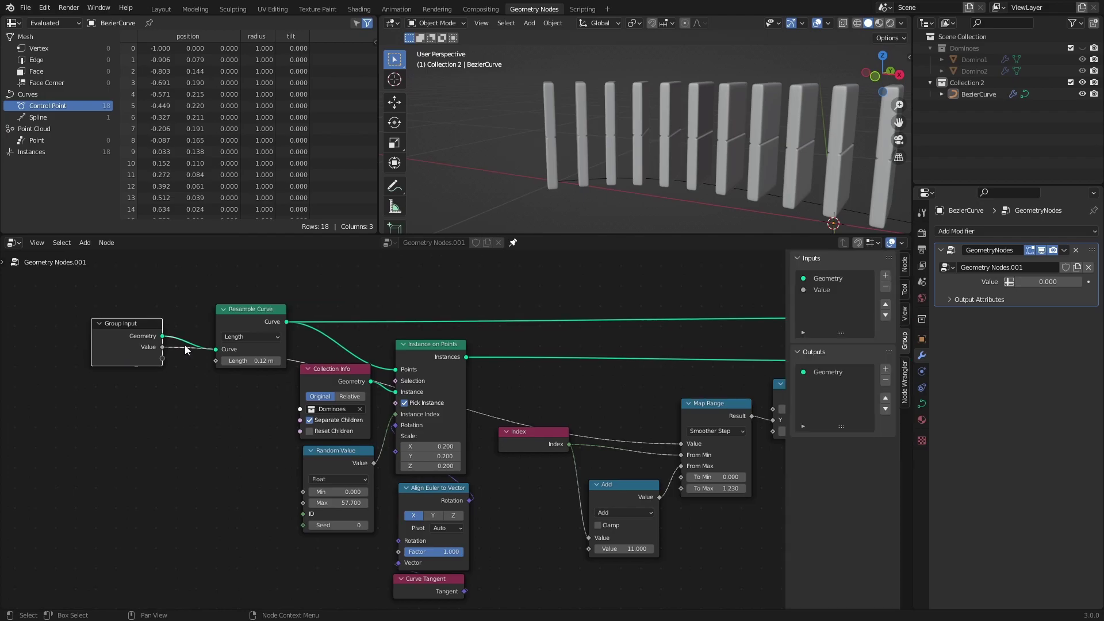
double_click(823, 290)
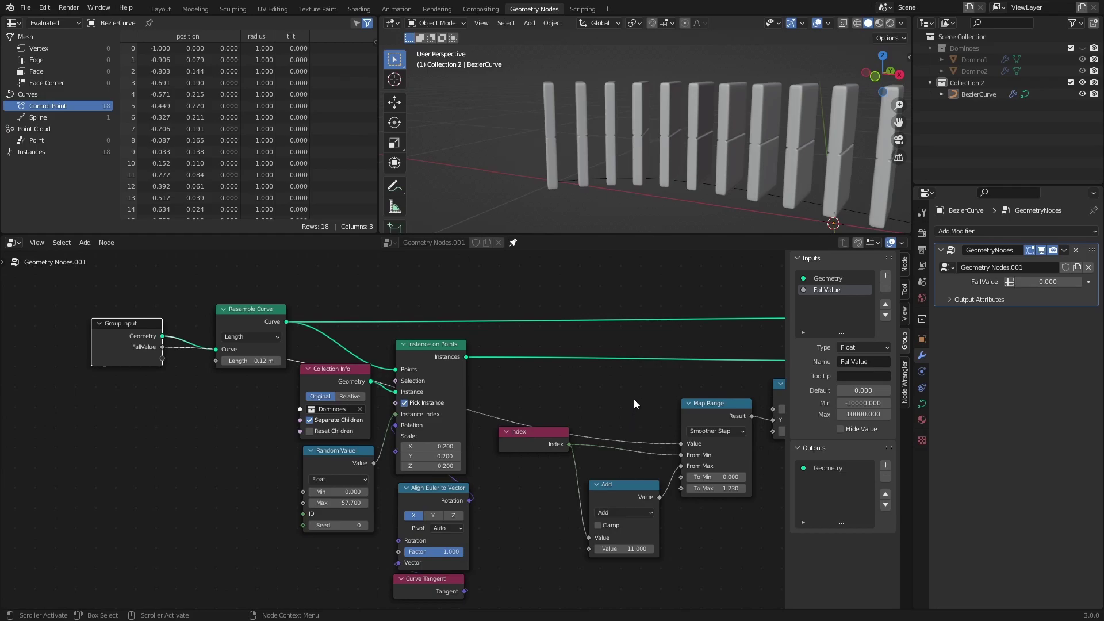
left_click_drag(589, 548, 163, 363)
double_click(822, 301)
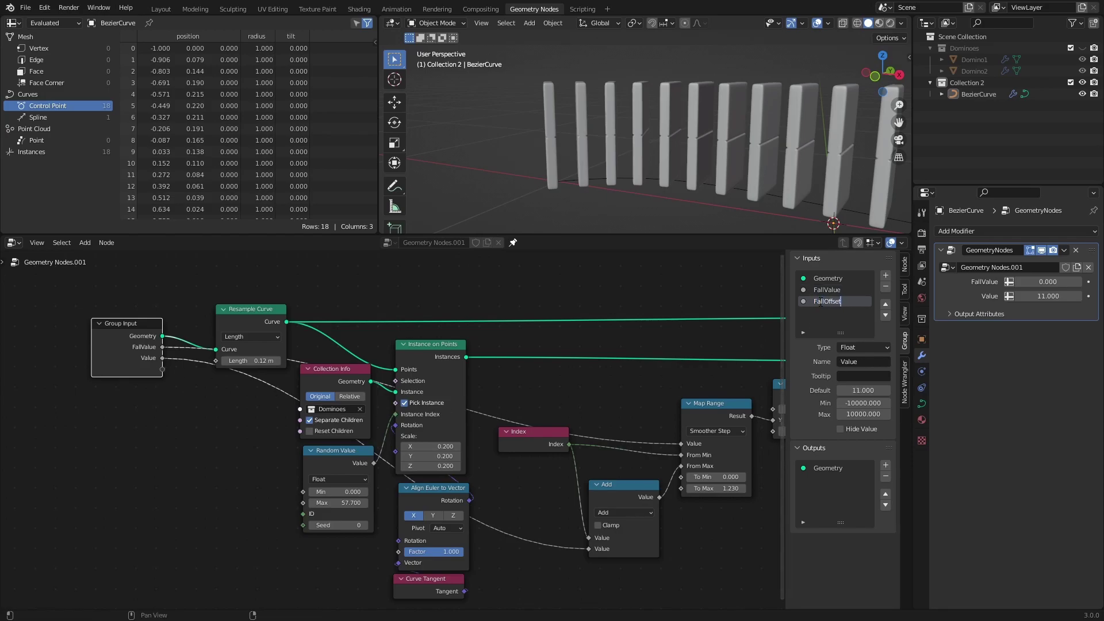
key("Return")
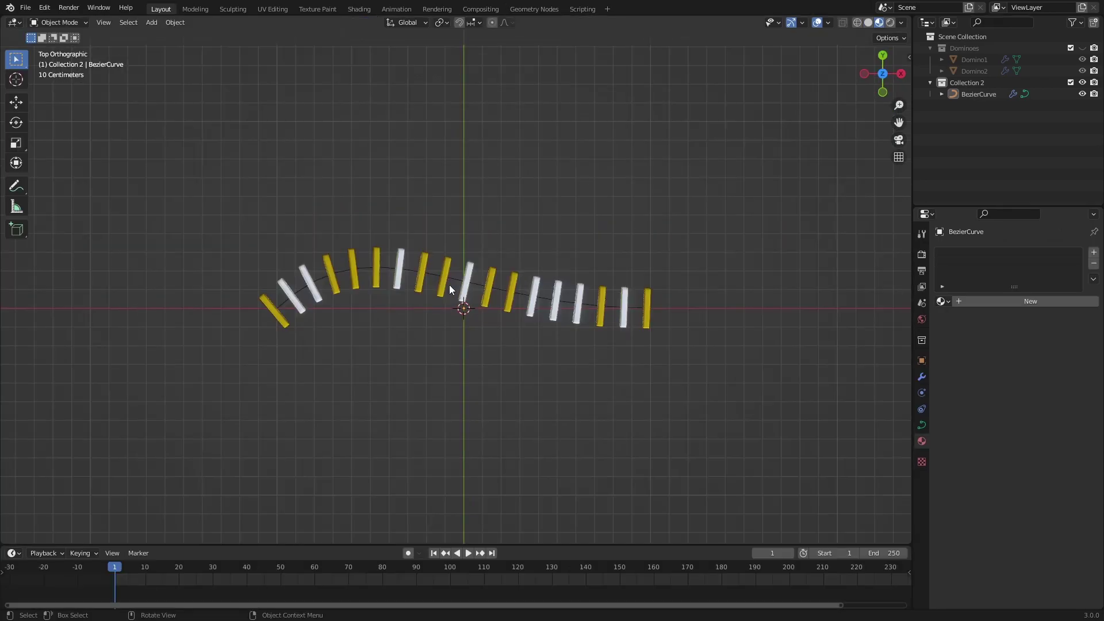
- In Edit Mode, extrude a new point from the curve end and rotate its handle to smooth the bend
key("Tab")
scroll(661, 288, "down", 5)
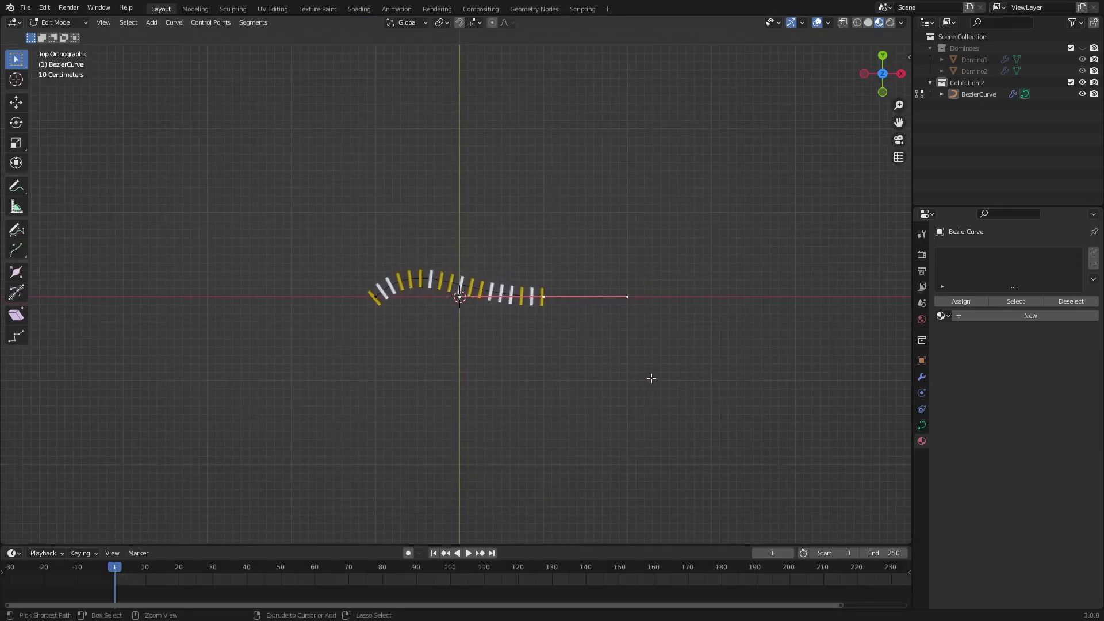
key("r")
left_click(631, 308)
middle_click_drag(631, 308, 594, 377, "shift")
key("e")
left_click(716, 267)
key("r")
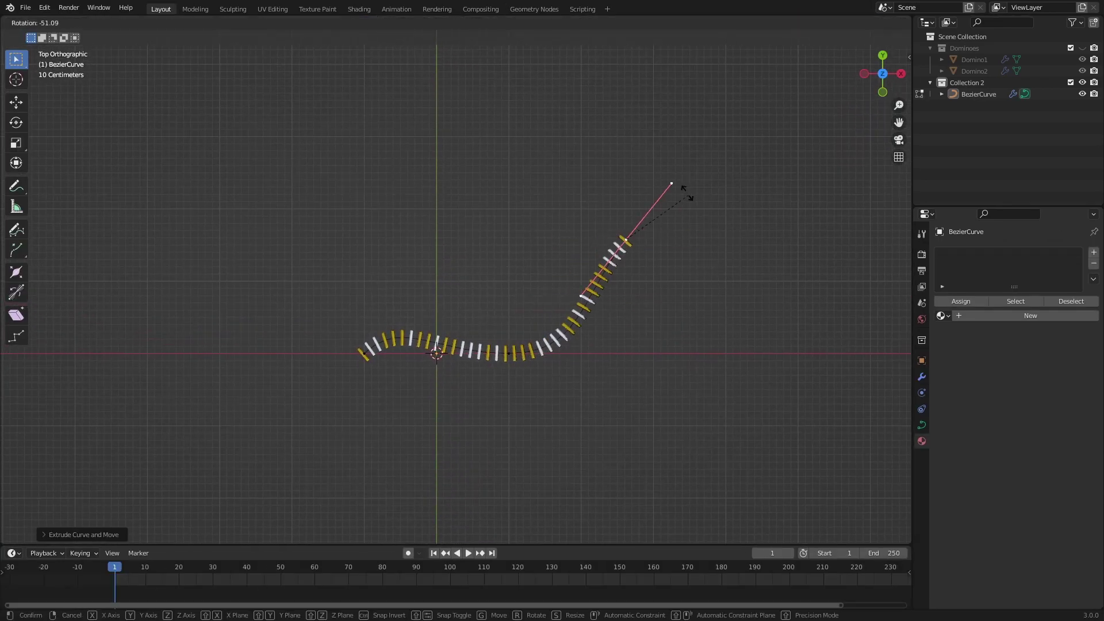
left_click(605, 118)
middle_click_drag(604, 119, 622, 279, "shift")
- Move the end point further right, then extrude another point up and to the left and rotate its handle
key("g")
left_click(702, 278)
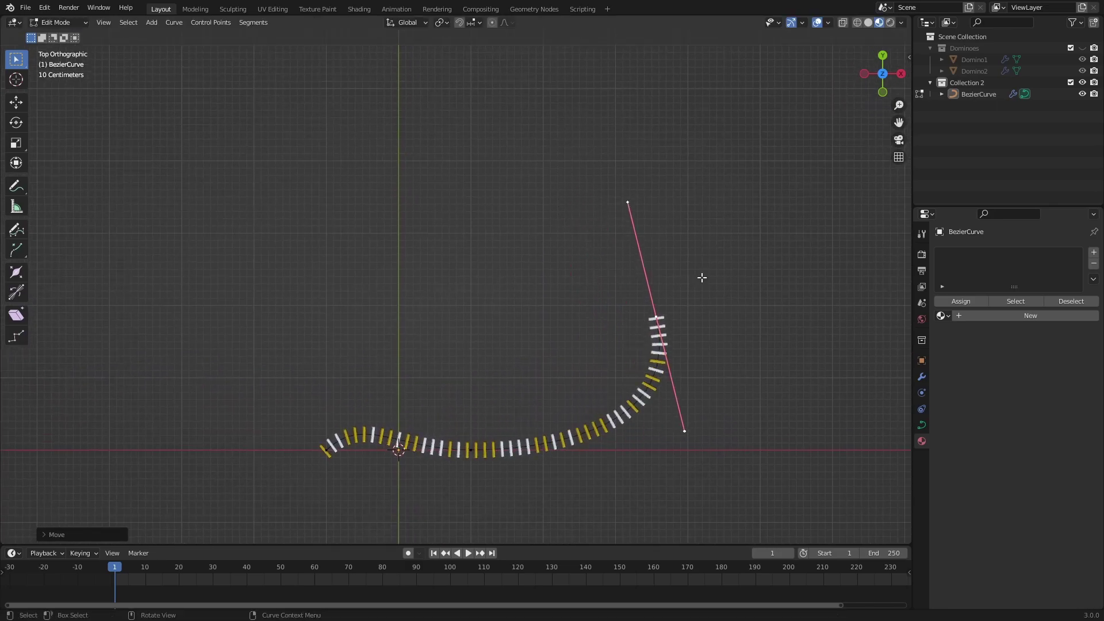
key("e")
left_click(537, 106)
key("r")
left_click(448, 113)
- Extrude two more points, down-left then up-left, rotating each handle to continue the loop
key("e")
left_click(334, 227)
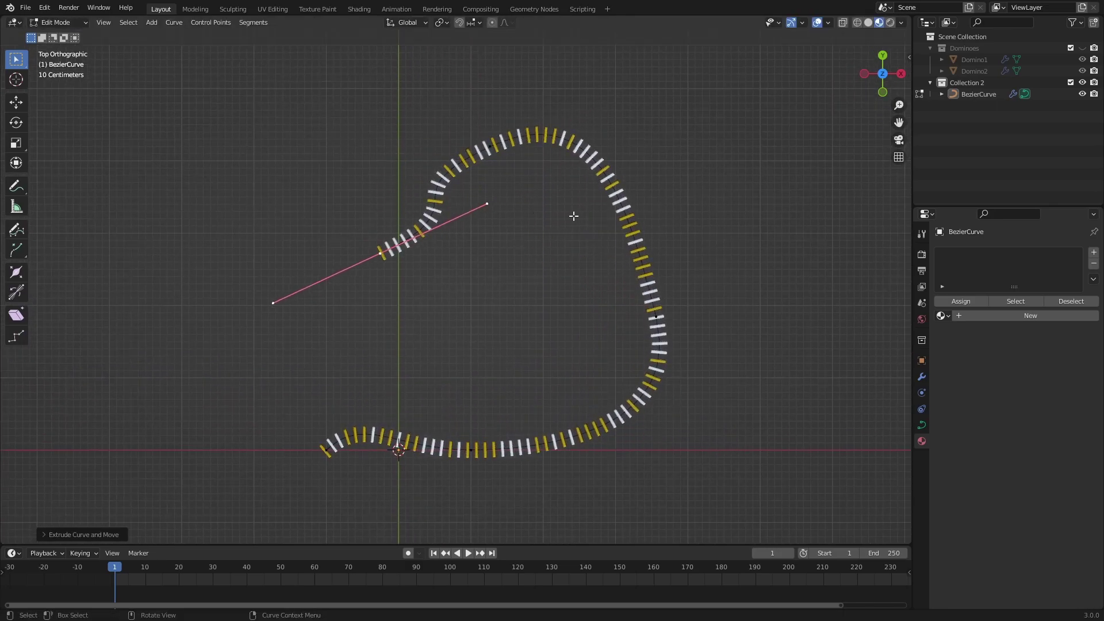
key("r")
left_click(510, 344)
key("e")
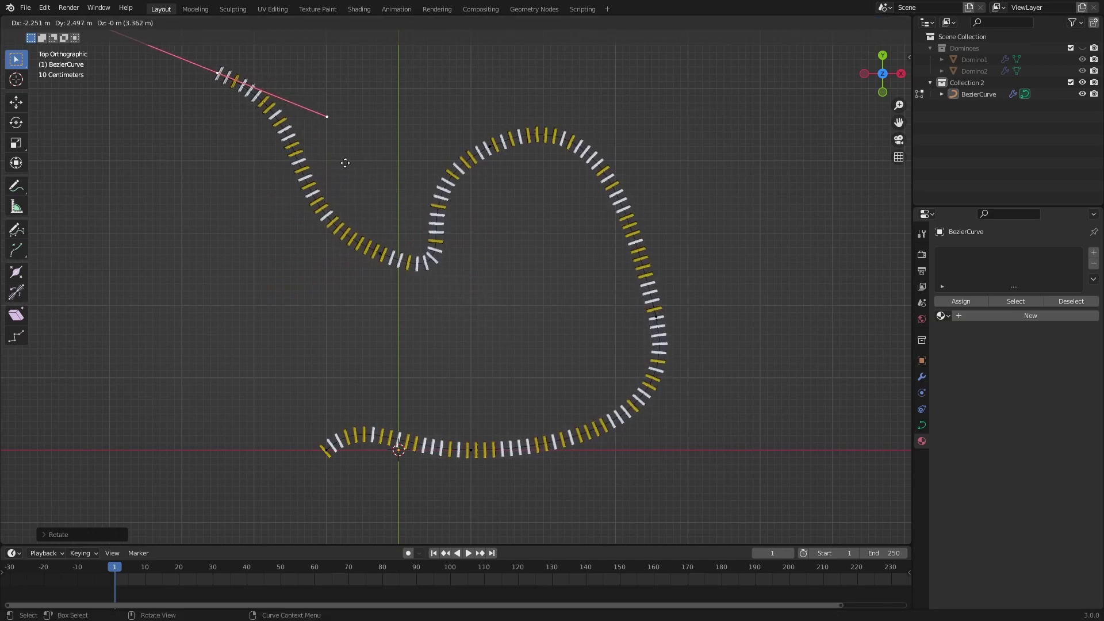
left_click(346, 165)
key("r")
left_click(303, 51)
- Shorten the inner-bend point's handle to tighten the bend and raise that point along Z
left_click(481, 279)
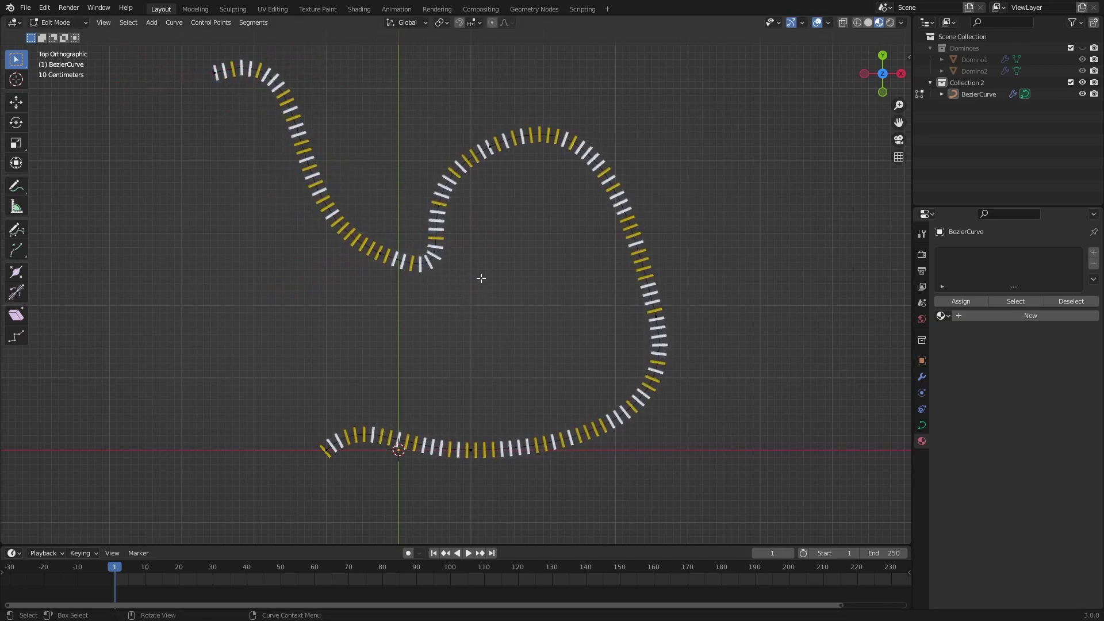
key("s")
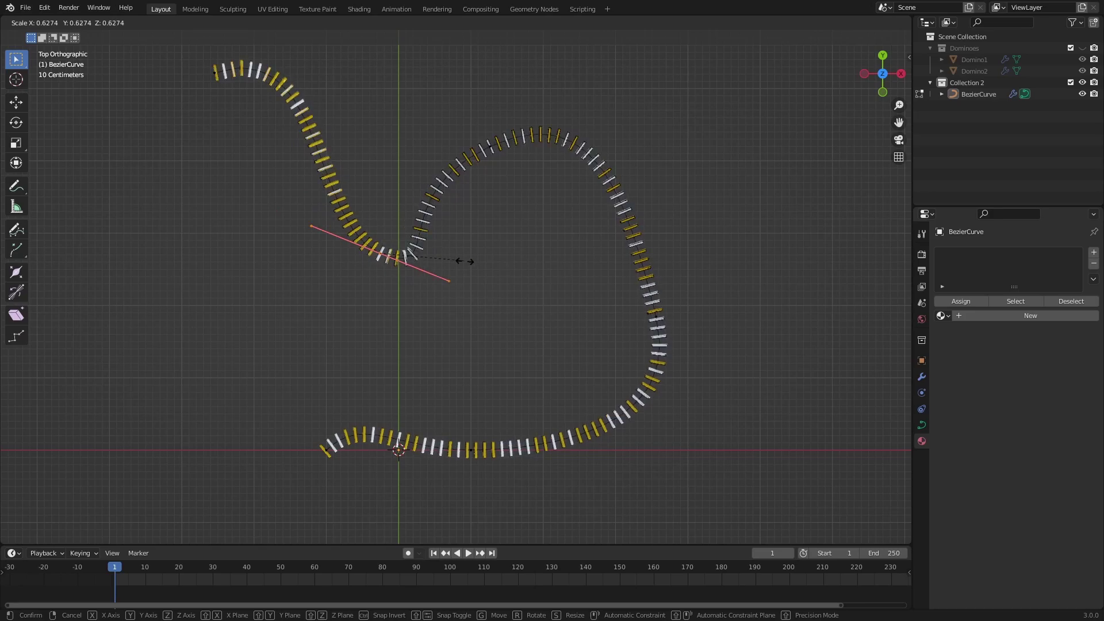
left_click(504, 274)
middle_click_drag(483, 212, 532, 306)
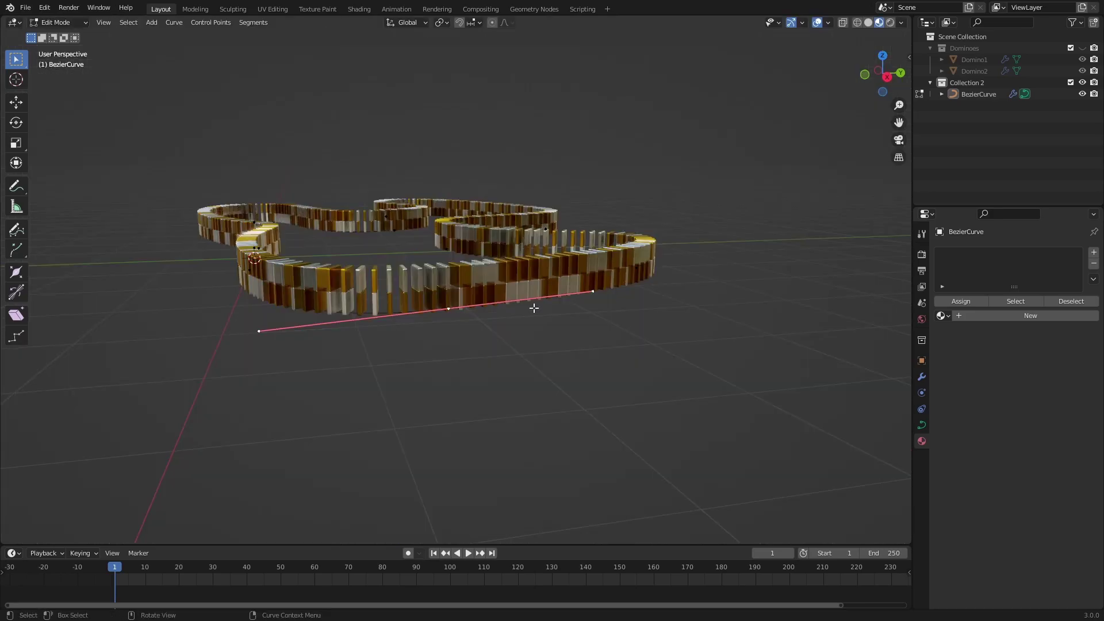
key("g")
key("z")
left_click(532, 247)
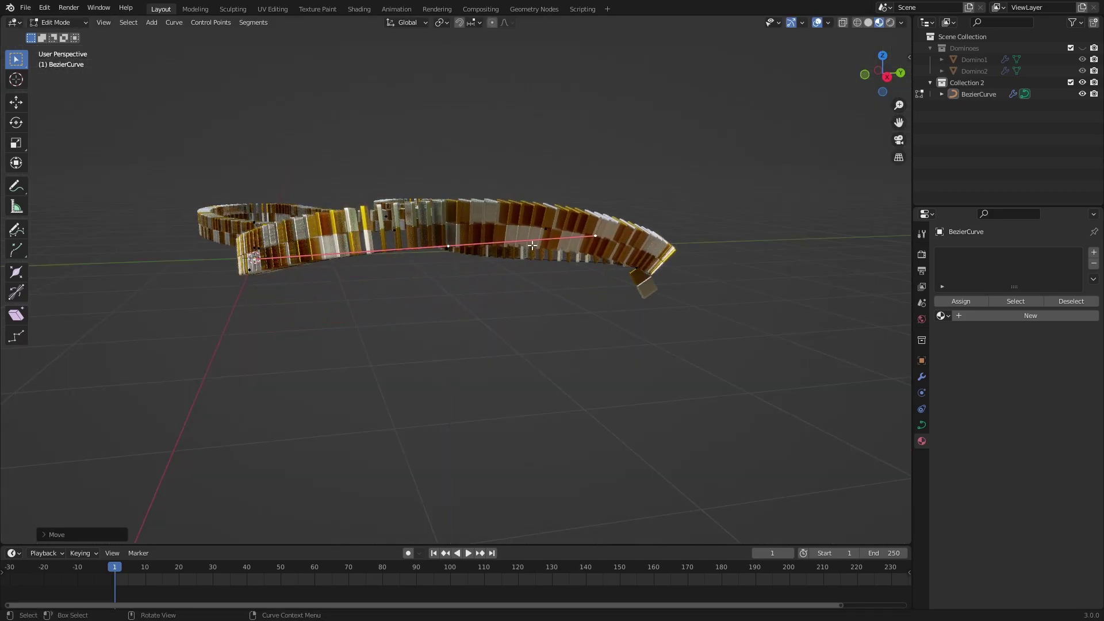
- Lift the handle vertically, then in top view rotate it to align with the track
middle_click_drag(534, 243, 543, 252)
key("g")
key("z")
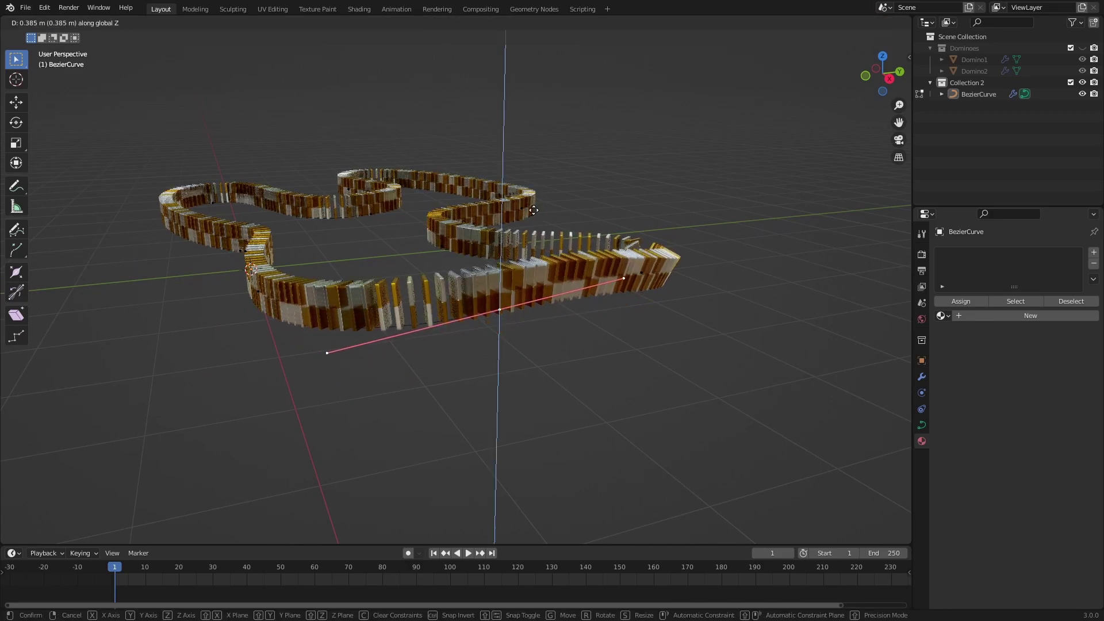
left_click(532, 233)
key("KP_7")
scroll(535, 218, "up", 2)
key("r")
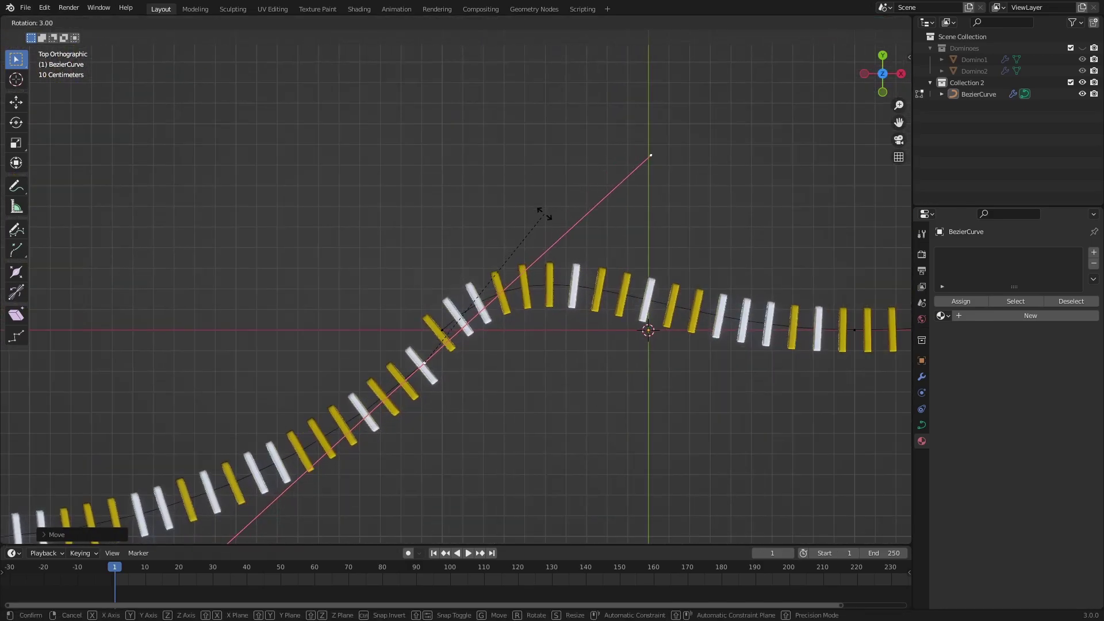
left_click(545, 211)
key("g")
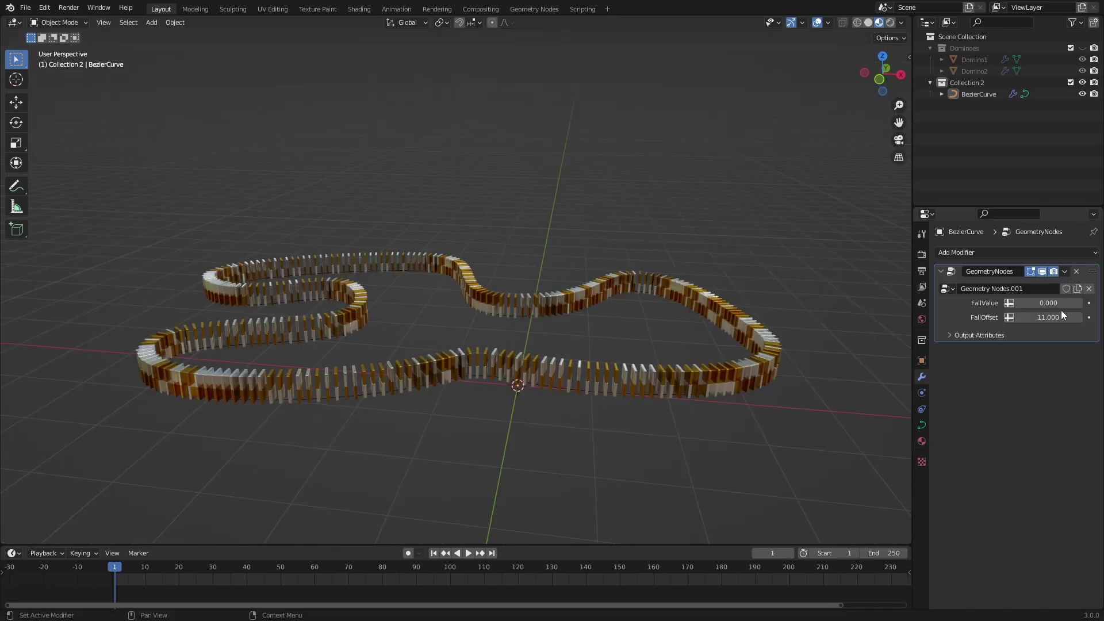
left_click(492, 554)
left_click_drag(1034, 305, 1090, 304)
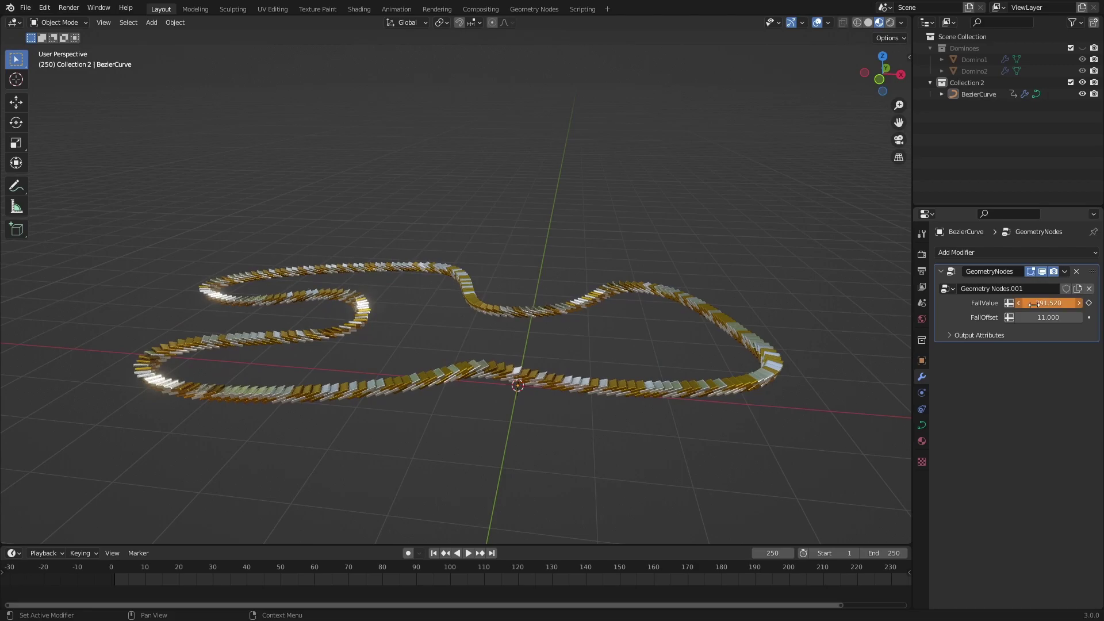
key("space")
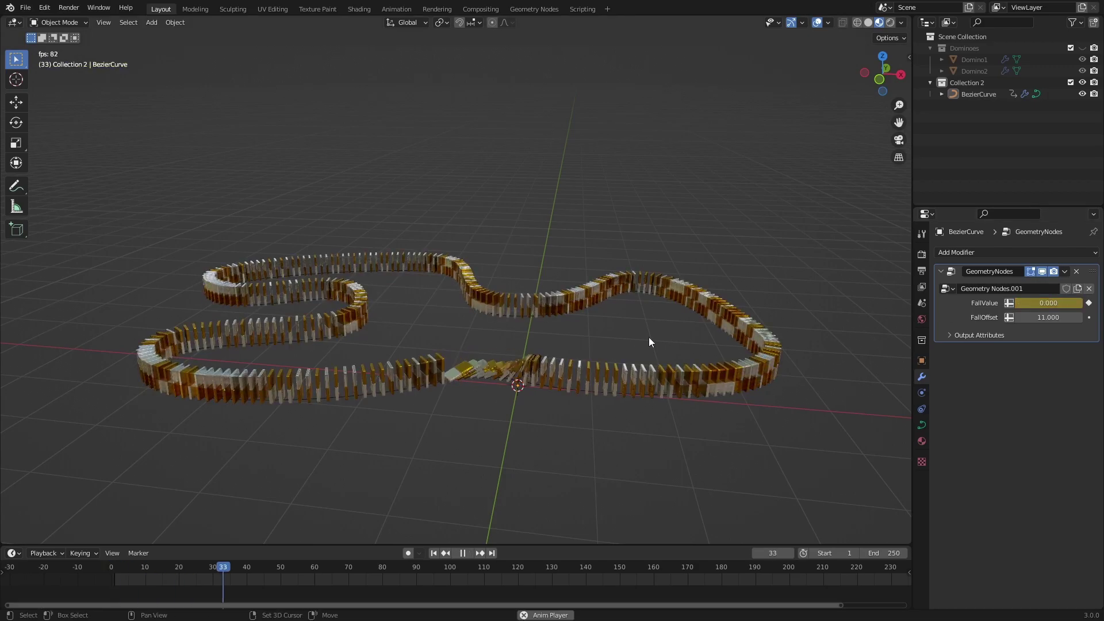
key("Escape")
key("ctrl+s")
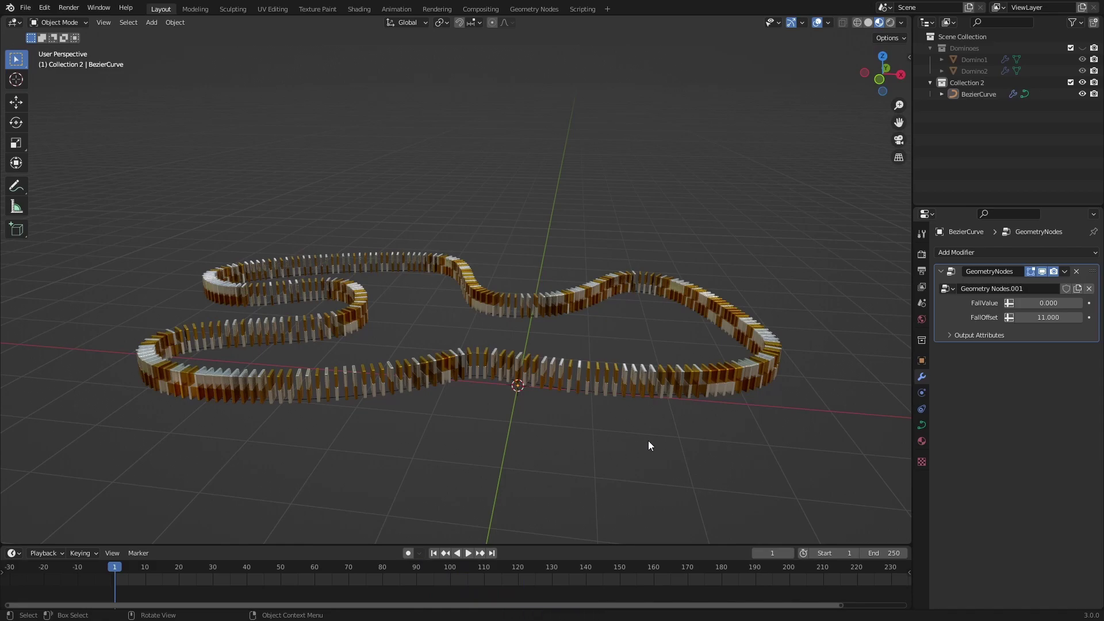
- Set the scene's end frame to 1500 and save the blend file
left_click(878, 553)
type("1500")
key("Return")
key("ctrl+s")
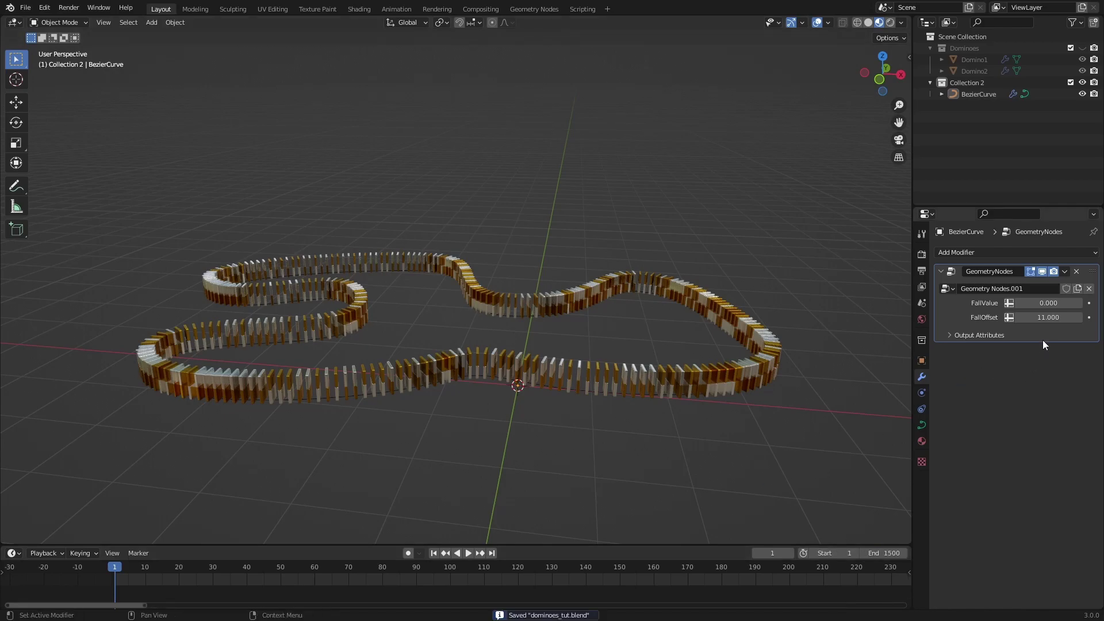
- Enter #frame in FallValue so a driver ties it to the current frame
left_click(1048, 303)
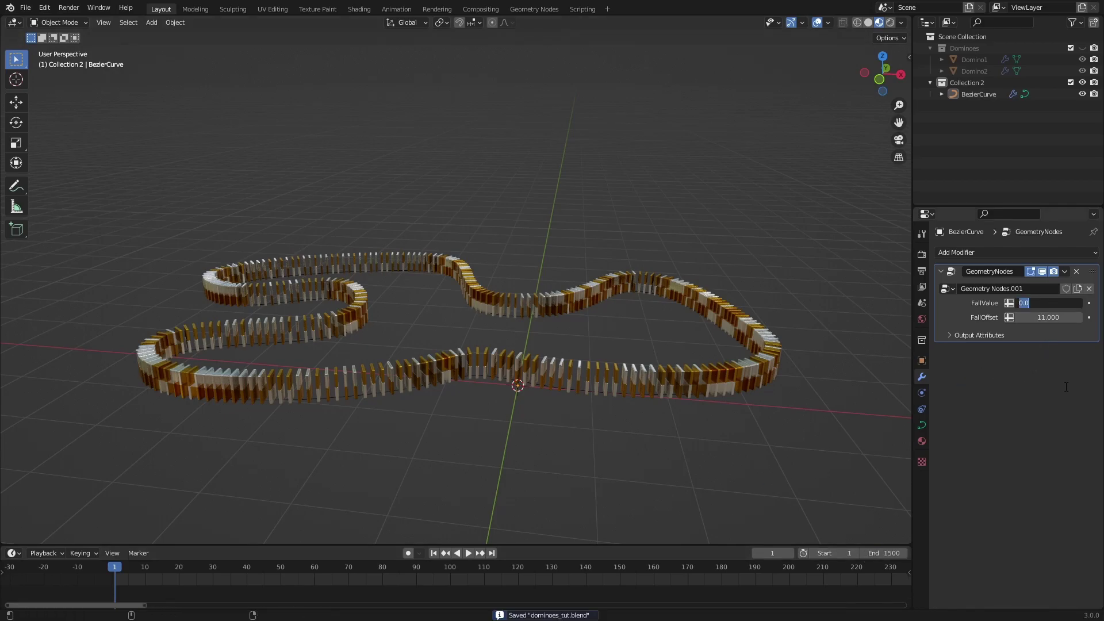
type("#frame/2")
key("Return")
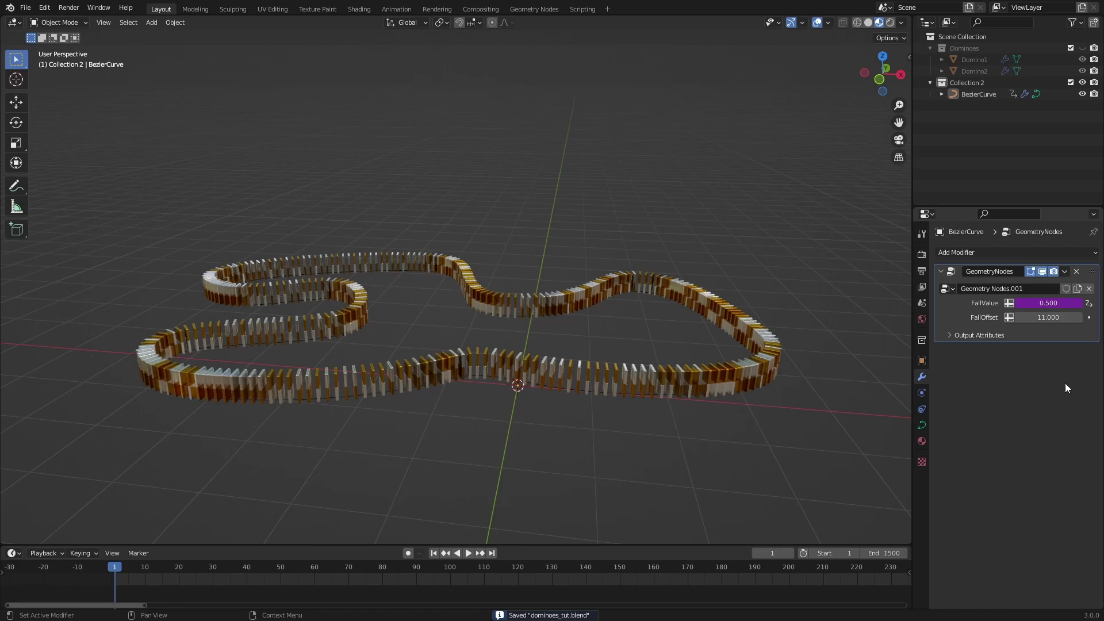
- Check the output settings, keeping the frame rate at 60 fps
left_click(925, 269)
left_click(1084, 358)
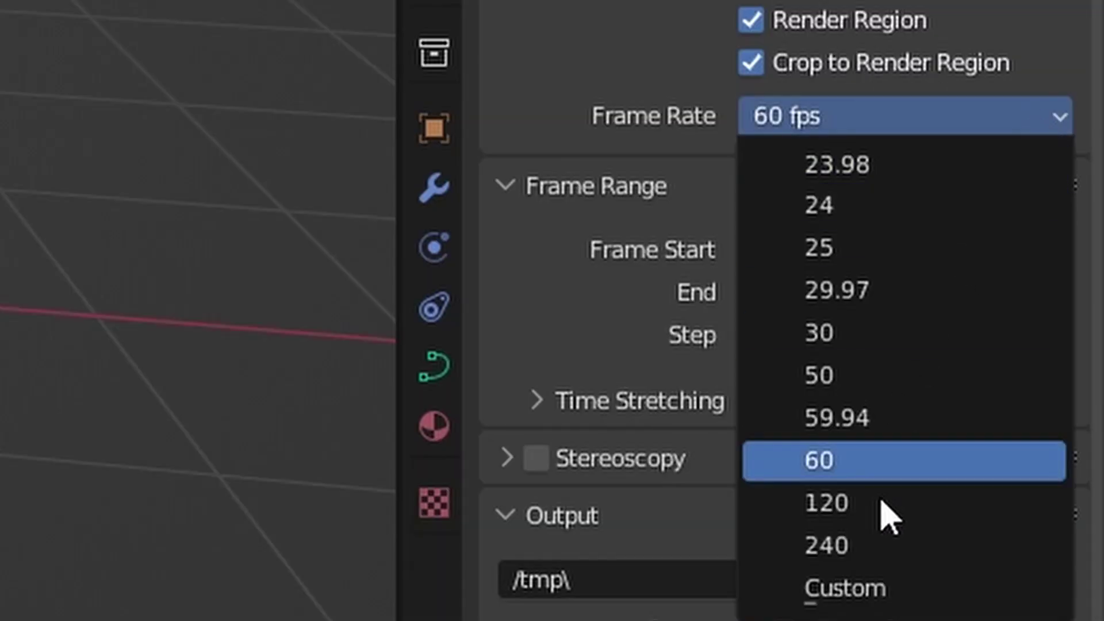
left_click(944, 118)
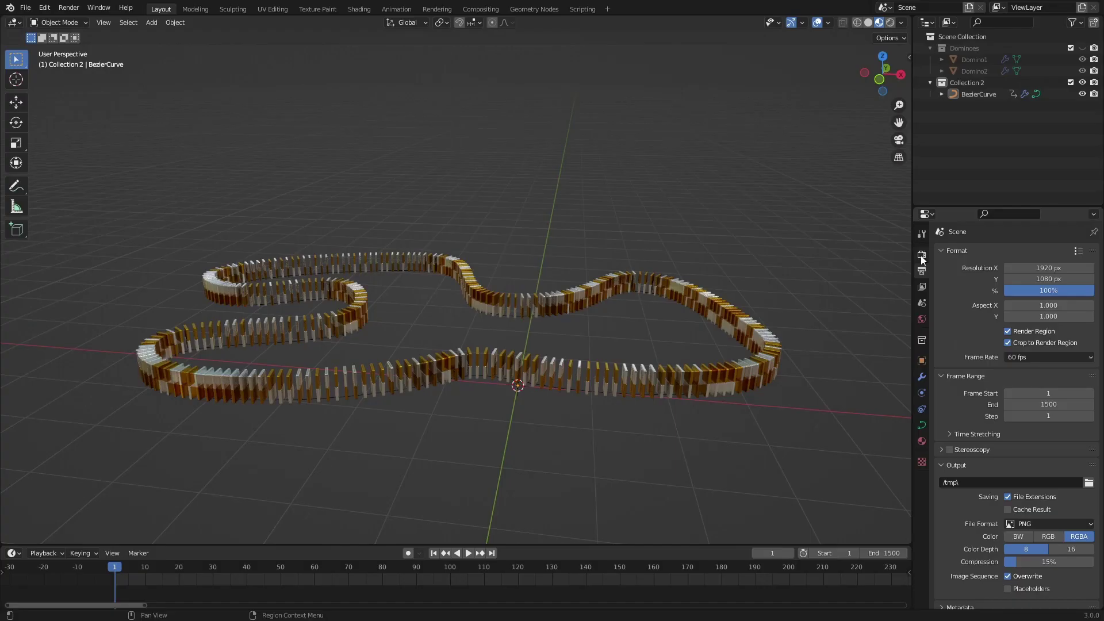
- Save the blend file and orbit to a low view of the track
left_click(434, 188)
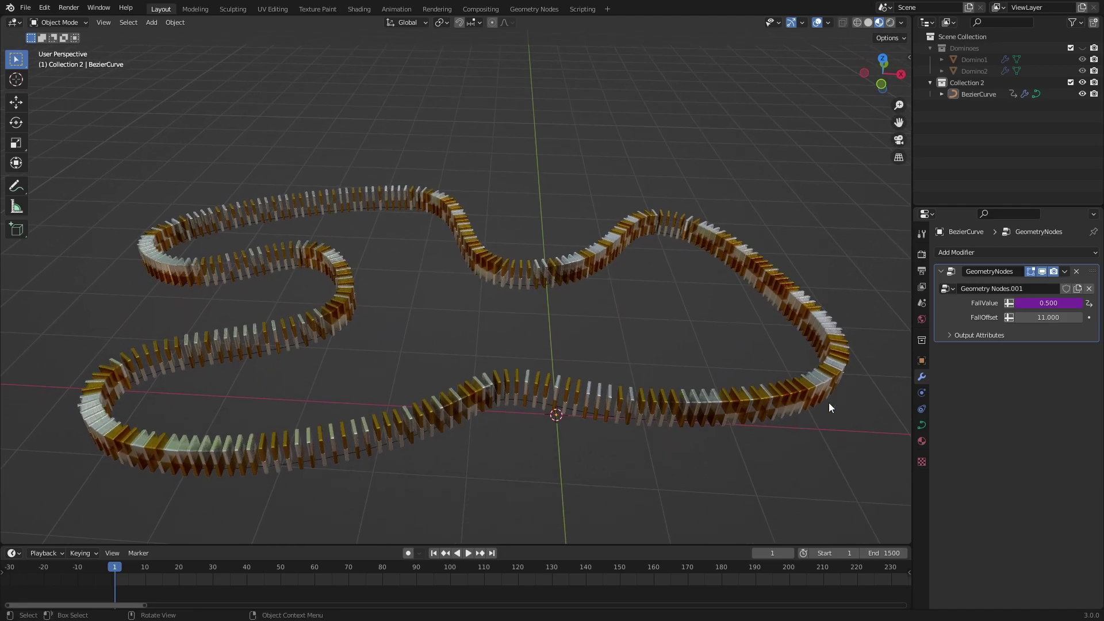
key("ctrl+s")
middle_click_drag(826, 430, 817, 436)
- Play the animation and orbit close to watch the dominoes topple in sequence
key("space")
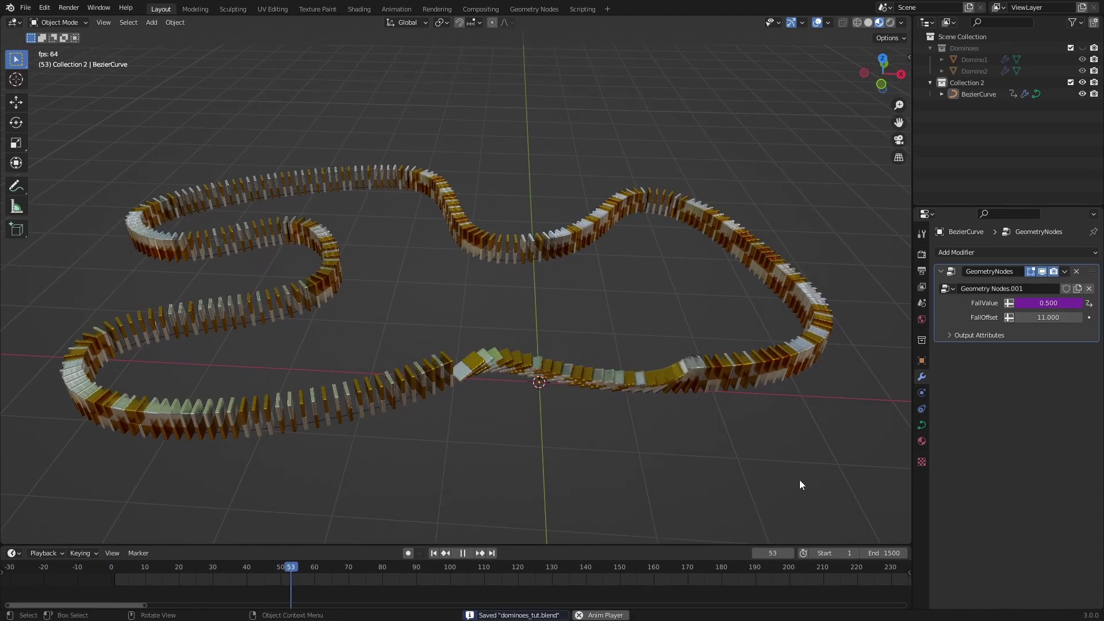
scroll(799, 478, "up", 5)
middle_click_drag(799, 478, 470, 308)
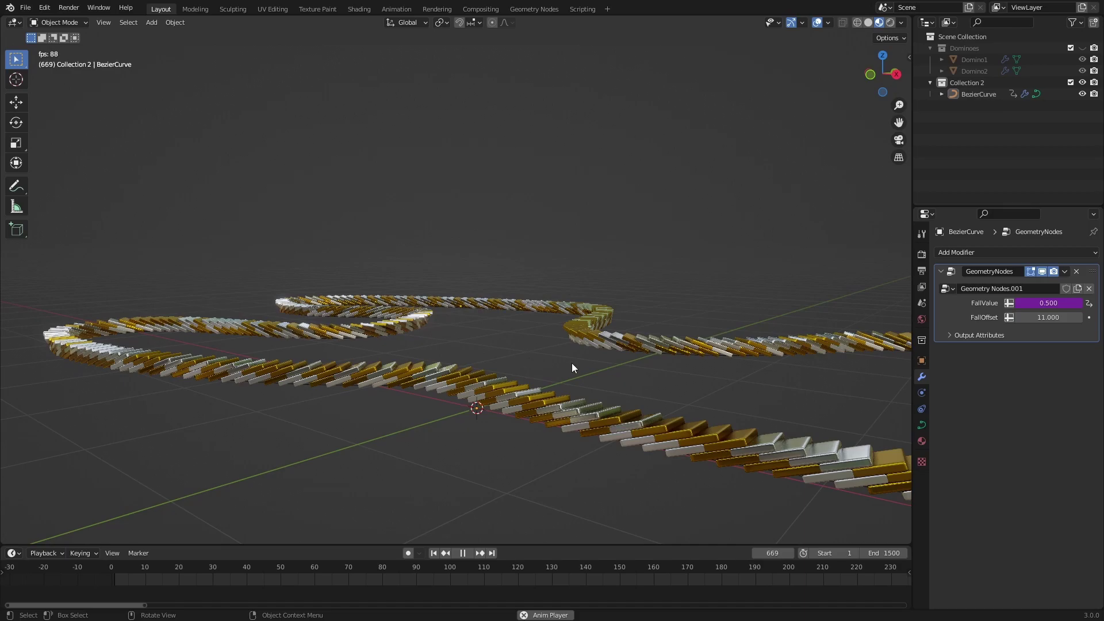